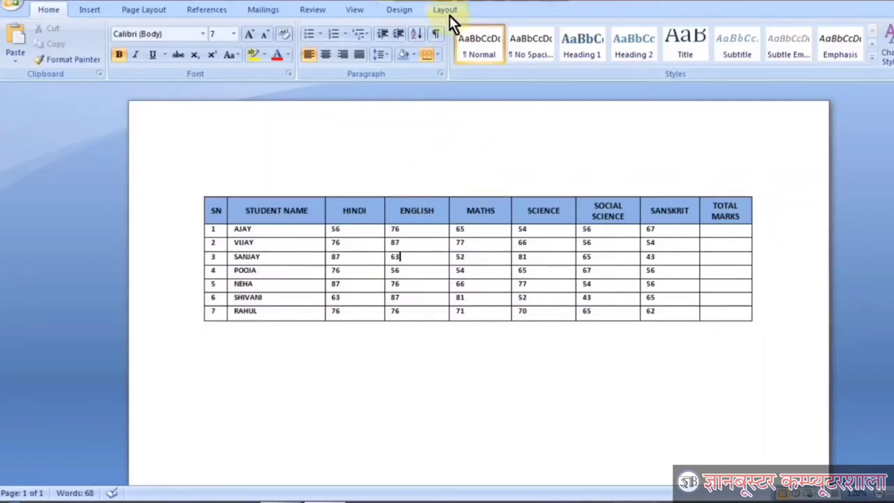
Select only SANJAY's English cell (63) using Select Cell from the table Layout tools.
{"action": "left_click", "coordinate": [446, 12]}
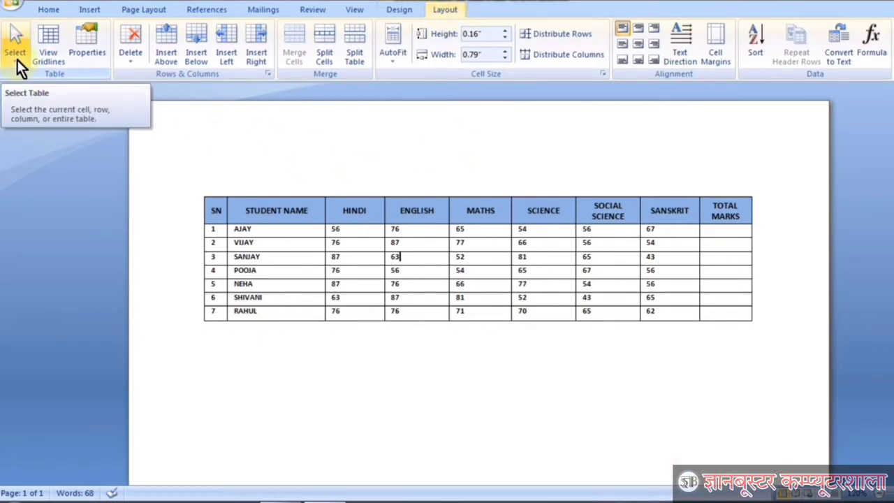
{"action": "left_click", "coordinate": [16, 59]}
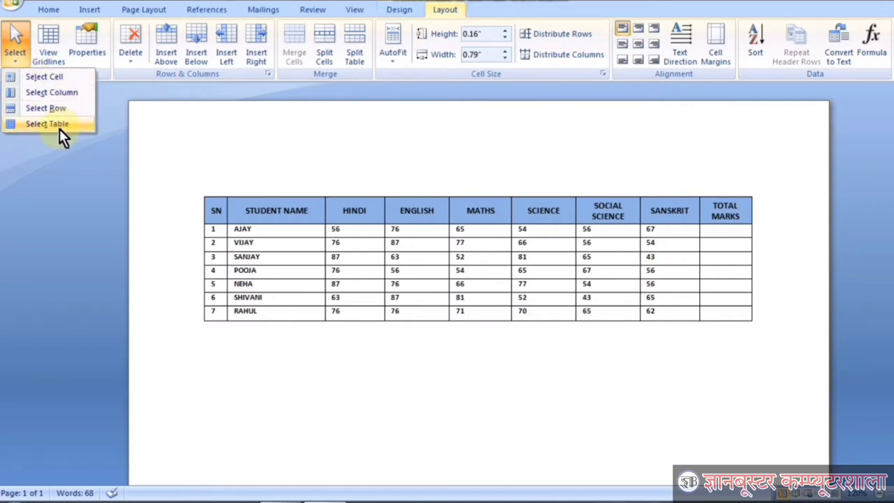
{"action": "left_click", "coordinate": [46, 75]}
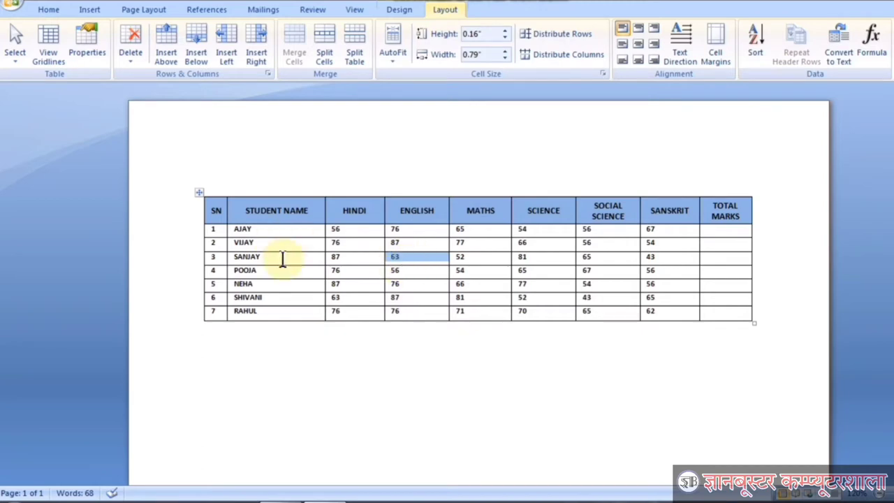
Select only POOJA's Maths cell (54) with Select Cell, then clear the selection.
{"action": "left_click", "coordinate": [479, 273]}
{"action": "left_click", "coordinate": [14, 44]}
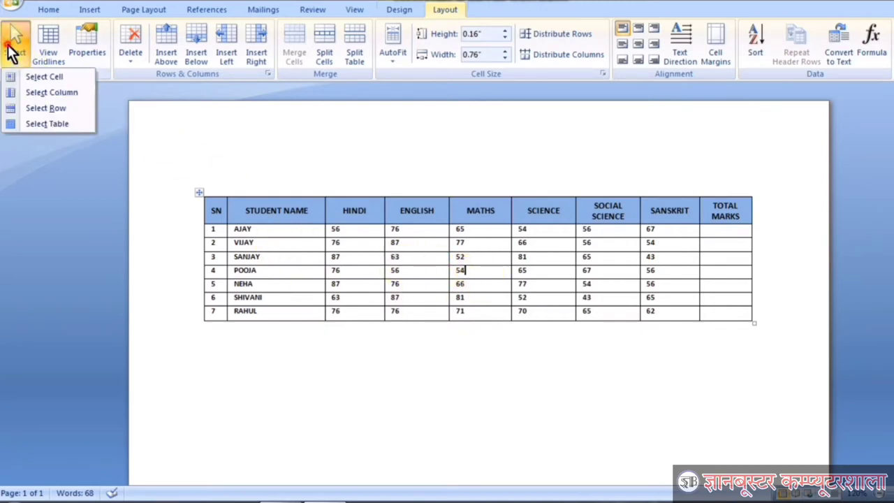
{"action": "left_click", "coordinate": [33, 76]}
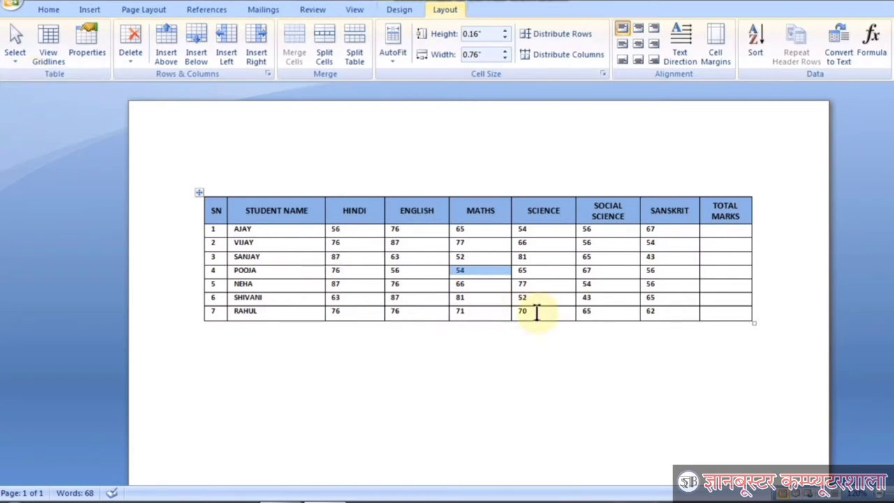
{"action": "left_click", "coordinate": [468, 275]}
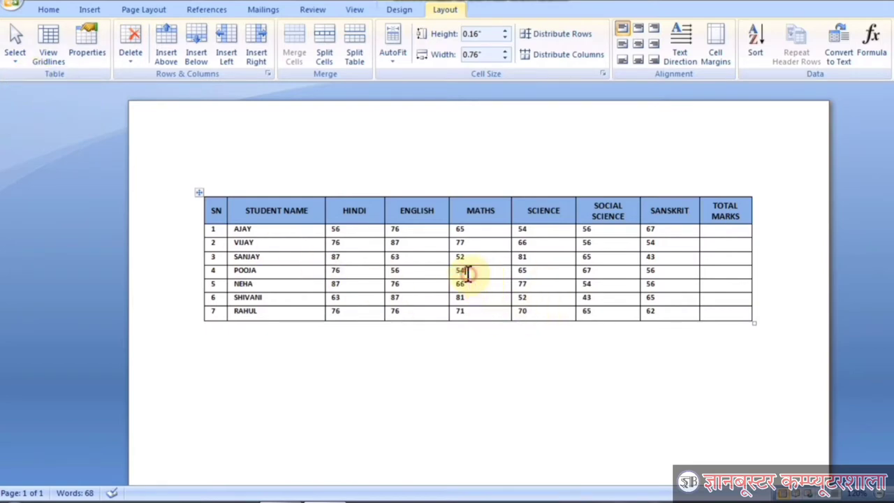
{"action": "left_click", "coordinate": [18, 62]}
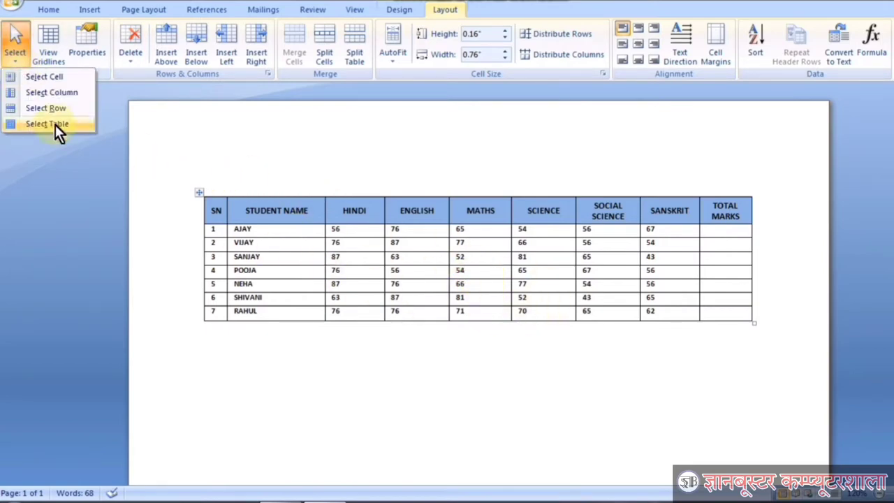
{"action": "left_click", "coordinate": [460, 274]}
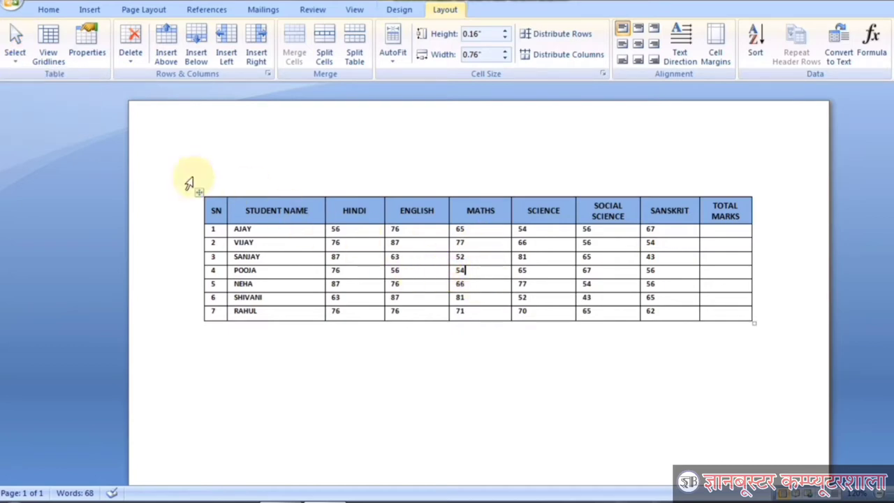
{"action": "left_click", "coordinate": [18, 60]}
{"action": "left_click", "coordinate": [44, 94]}
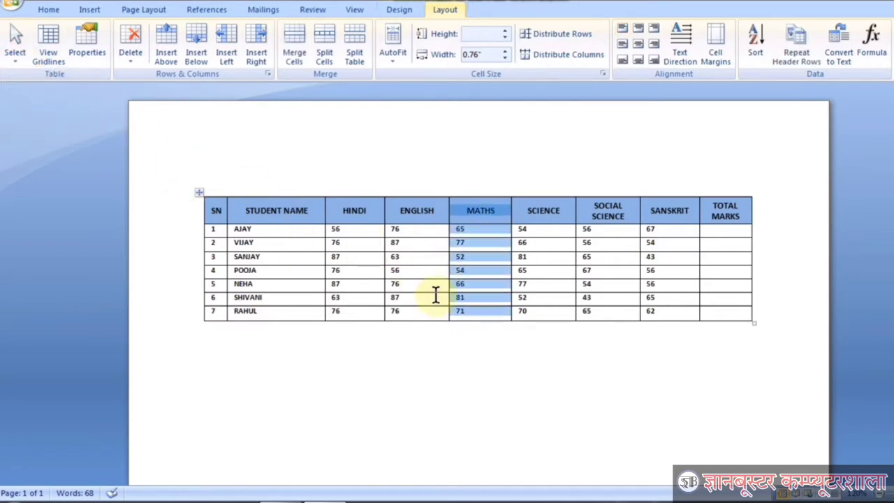
{"action": "left_click", "coordinate": [409, 270]}
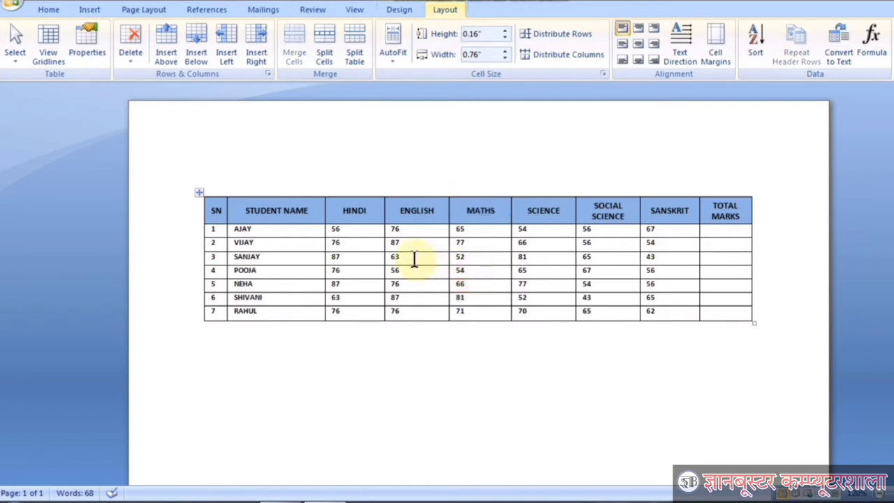
{"action": "mouse_move", "coordinate": [419, 259]}
{"action": "left_mouse_down"}
{"action": "mouse_move", "coordinate": [512, 269]}
{"action": "mouse_move", "coordinate": [549, 258]}
{"action": "left_mouse_up"}
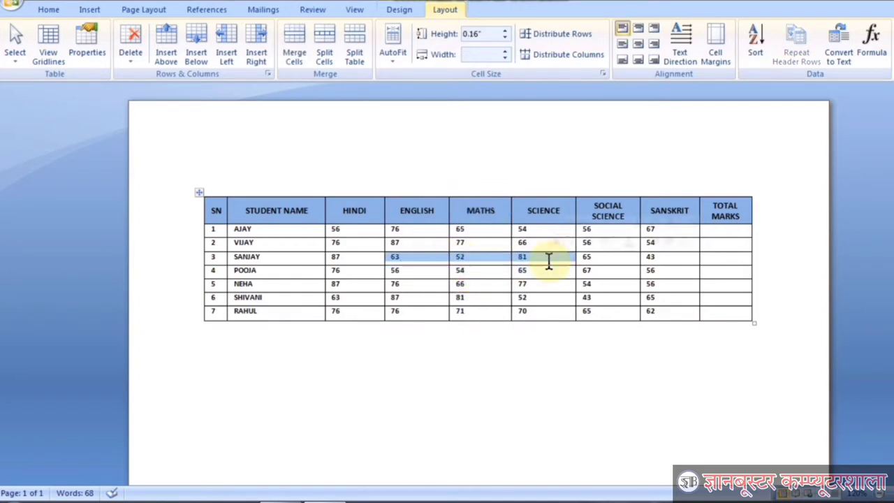
{"action": "left_click", "coordinate": [17, 42]}
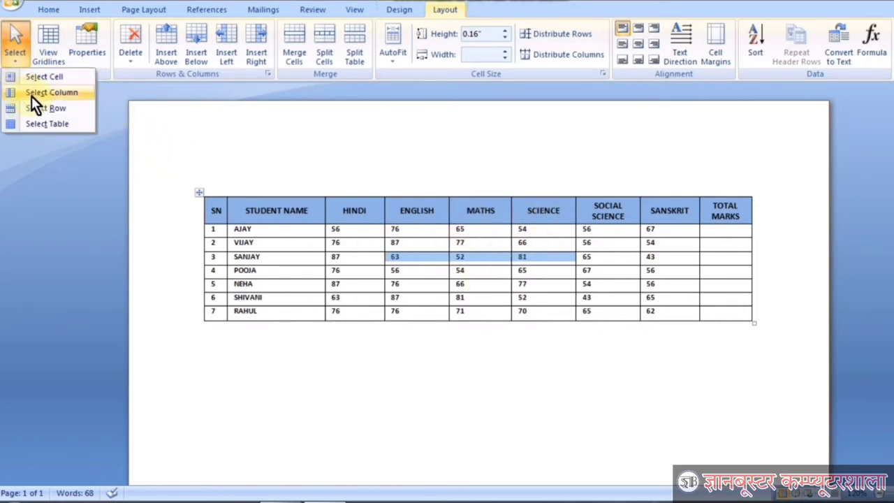
{"action": "left_click", "coordinate": [31, 92]}
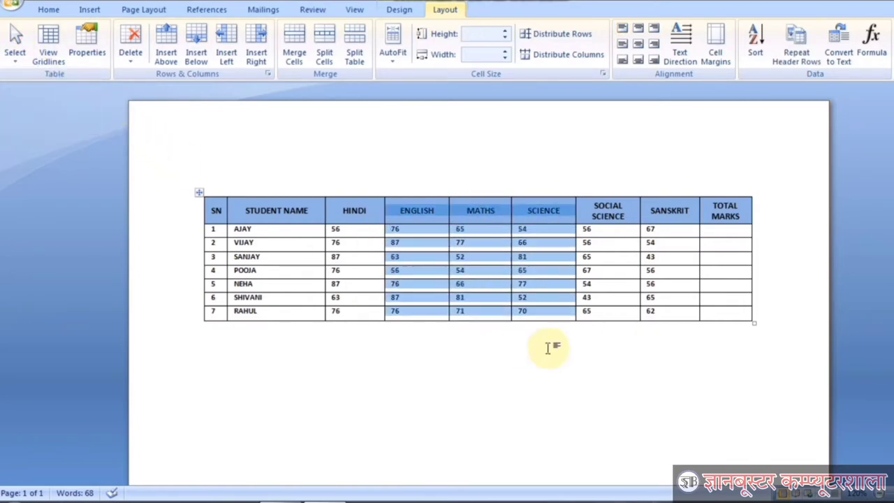
{"action": "left_click", "coordinate": [440, 258]}
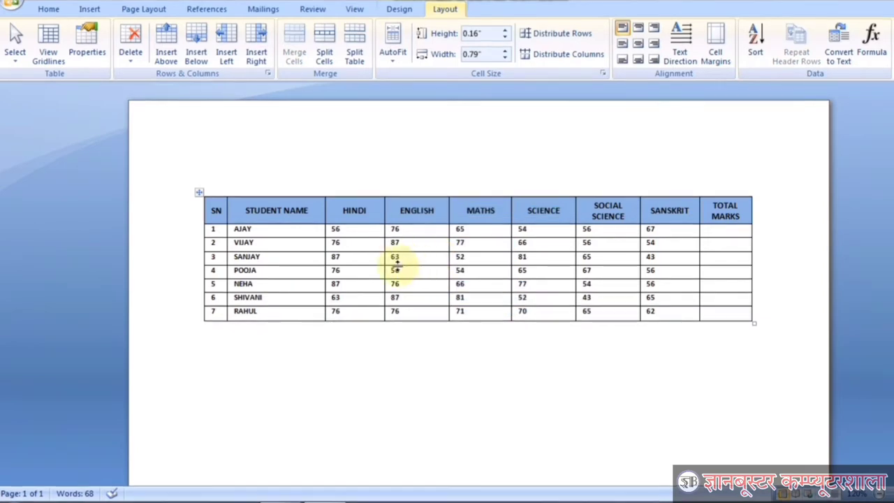
{"action": "left_click", "coordinate": [16, 44]}
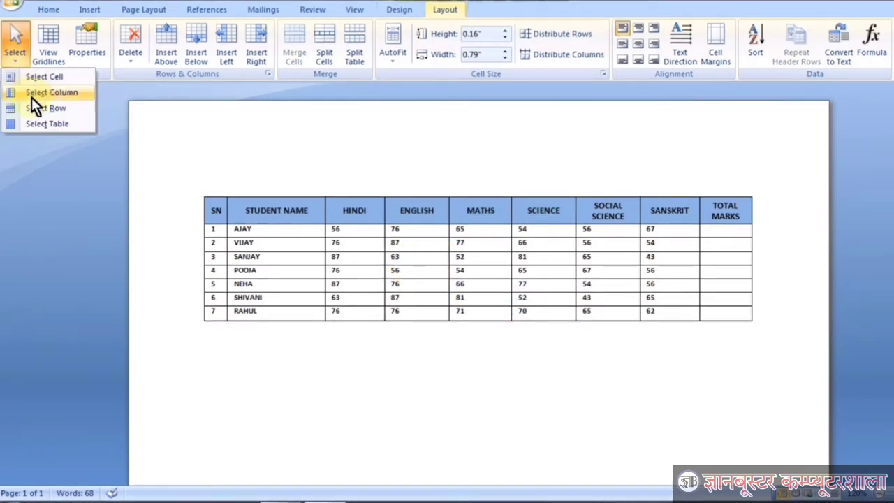
{"action": "left_click", "coordinate": [43, 112]}
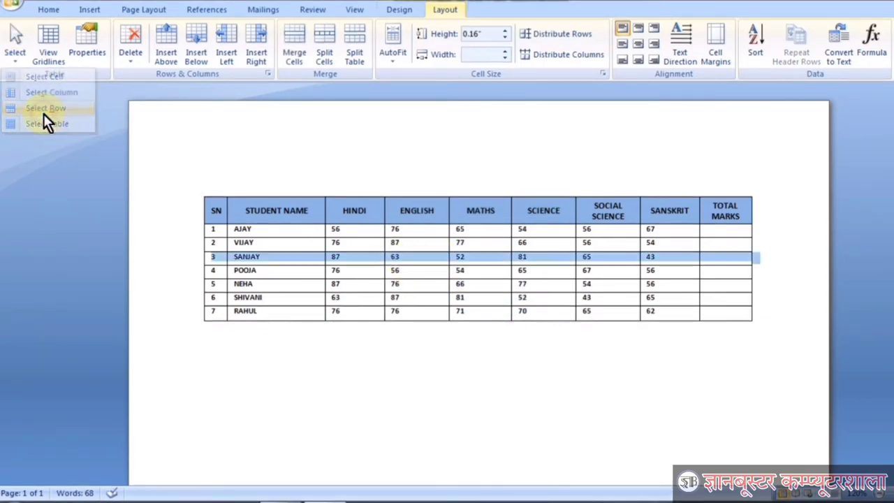
{"action": "left_click", "coordinate": [417, 283]}
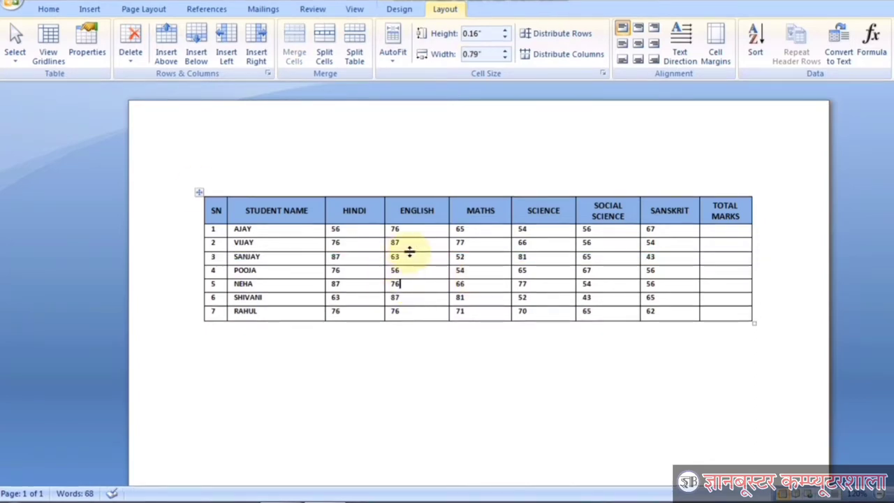
{"action": "left_click", "coordinate": [410, 258]}
{"action": "left_click_drag", "start_coordinate": [412, 258], "coordinate": [421, 283]}
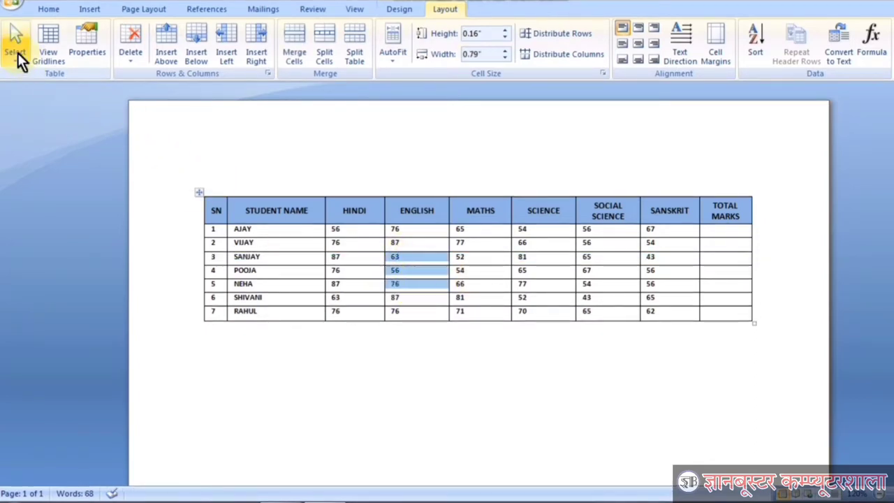
{"action": "left_click", "coordinate": [15, 49]}
{"action": "left_click", "coordinate": [38, 109]}
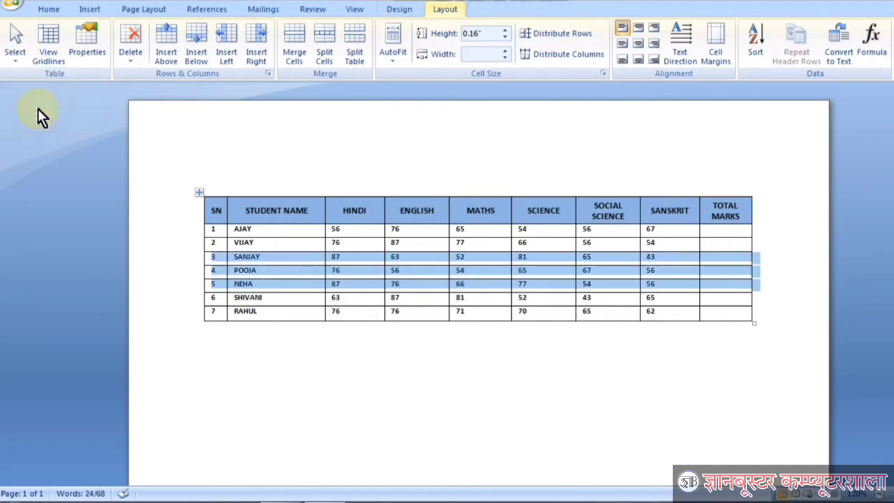
{"action": "left_click_drag", "start_coordinate": [418, 259], "coordinate": [237, 257]}
{"action": "left_click", "coordinate": [400, 272]}
{"action": "left_click", "coordinate": [16, 49]}
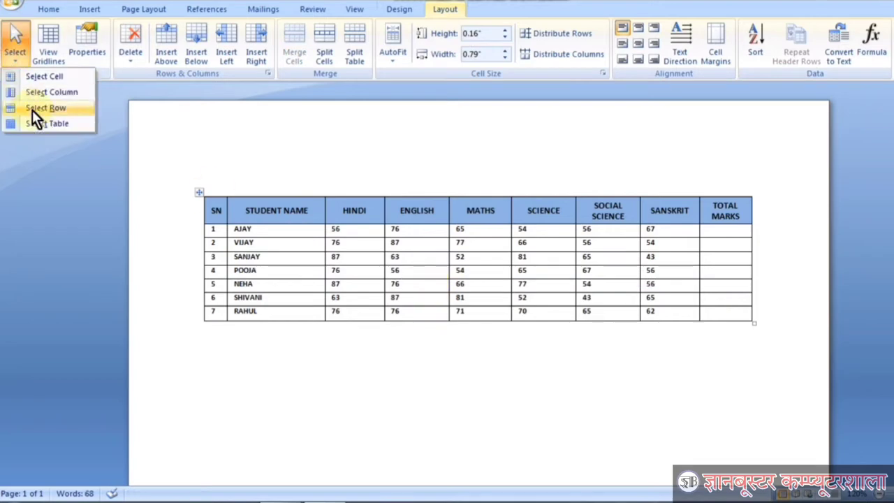
{"action": "left_click", "coordinate": [33, 122]}
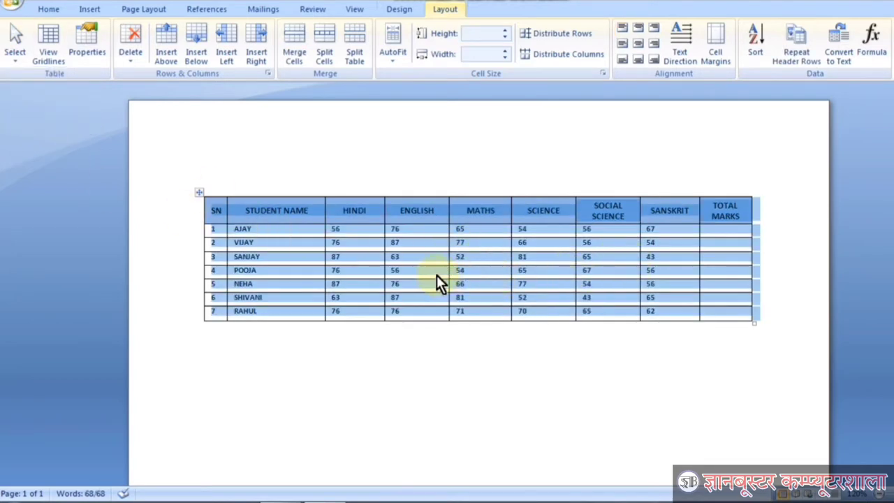
{"action": "left_click", "coordinate": [423, 257]}
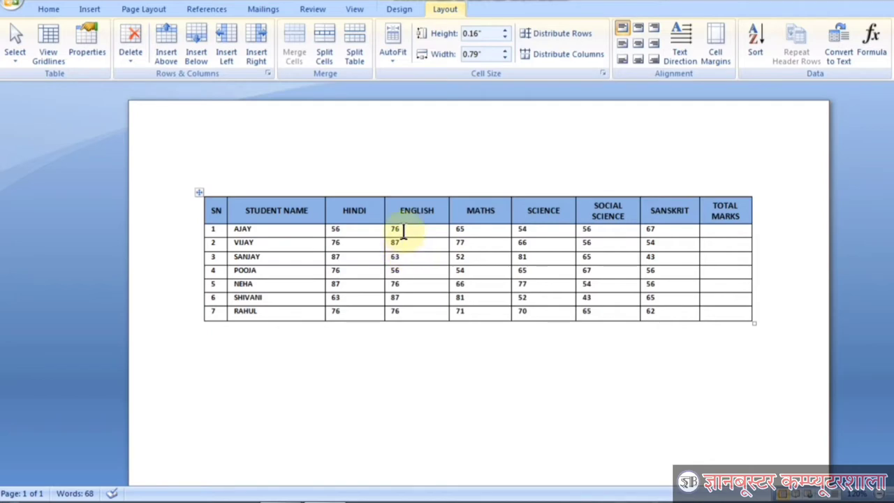
{"action": "left_click", "coordinate": [200, 193]}
{"action": "left_click", "coordinate": [334, 260]}
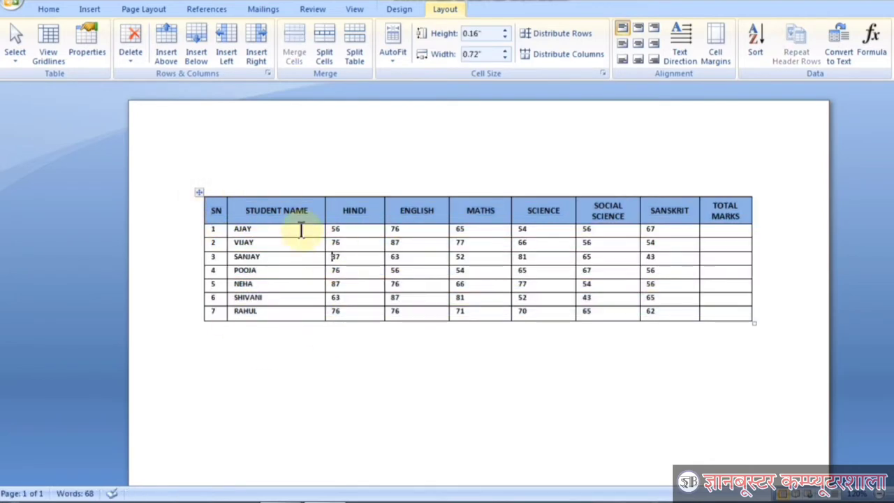
{"action": "left_click_drag", "start_coordinate": [217, 211], "coordinate": [708, 314]}
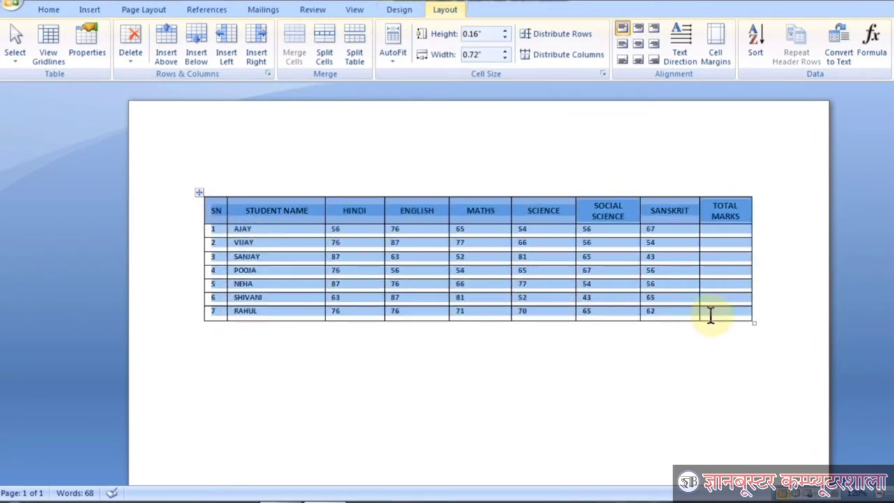
{"action": "left_click", "coordinate": [555, 278]}
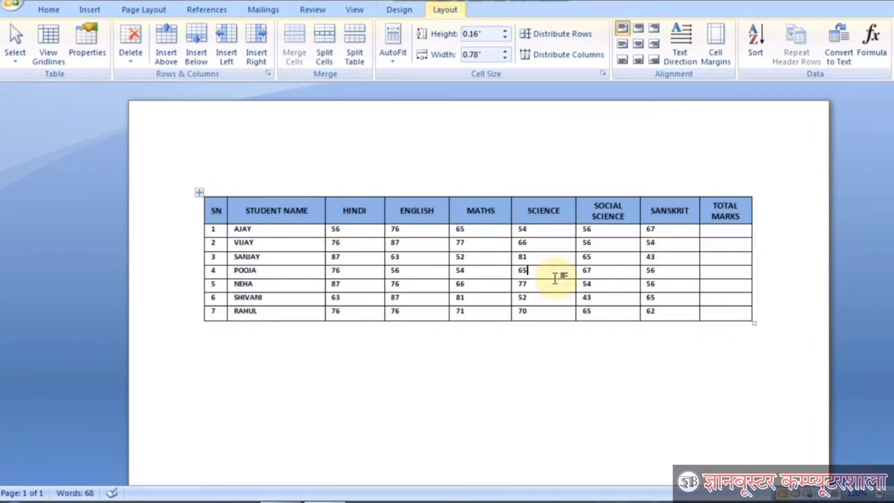
{"action": "left_click", "coordinate": [20, 59]}
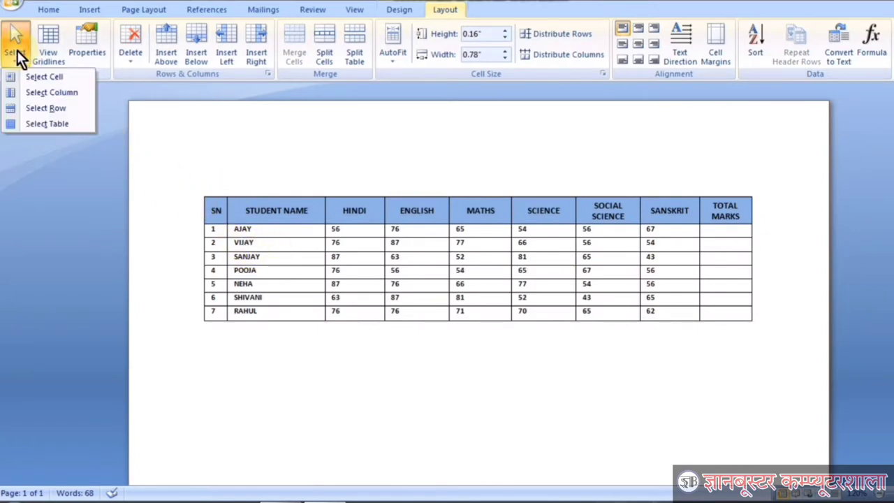
{"action": "left_click", "coordinate": [51, 126]}
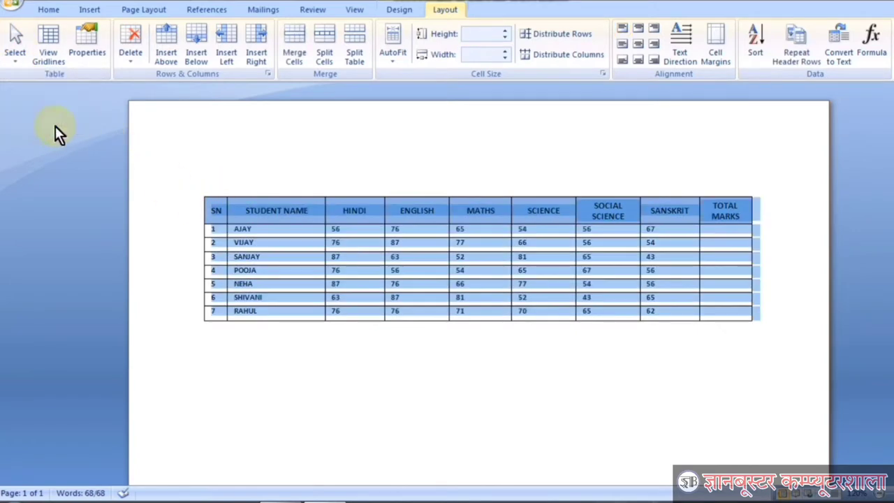
{"action": "left_click", "coordinate": [400, 257]}
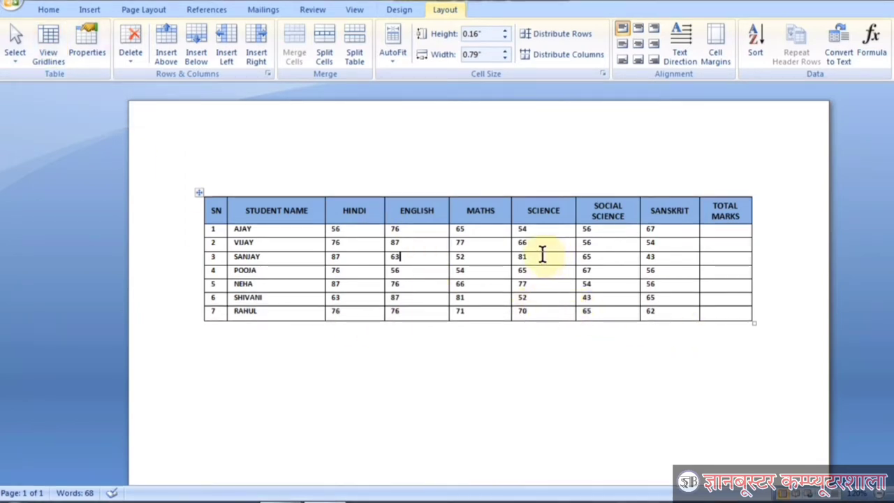
{"action": "left_click", "coordinate": [350, 258]}
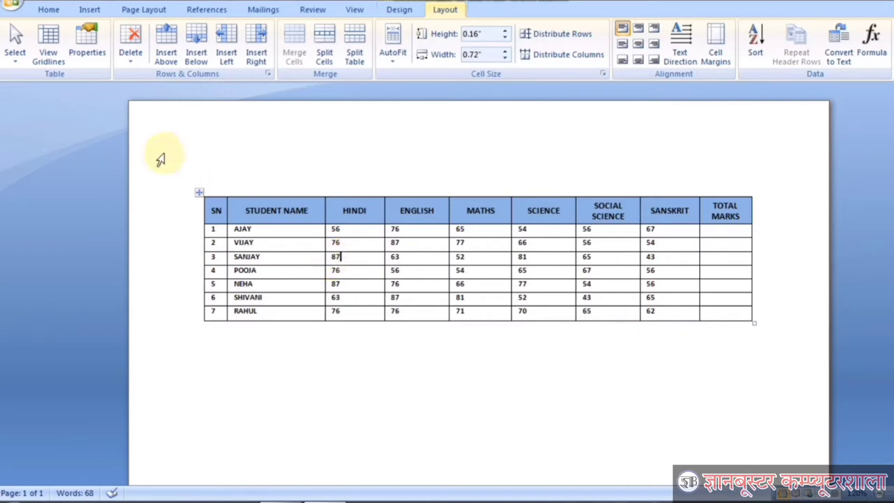
{"action": "left_click", "coordinate": [11, 7]}
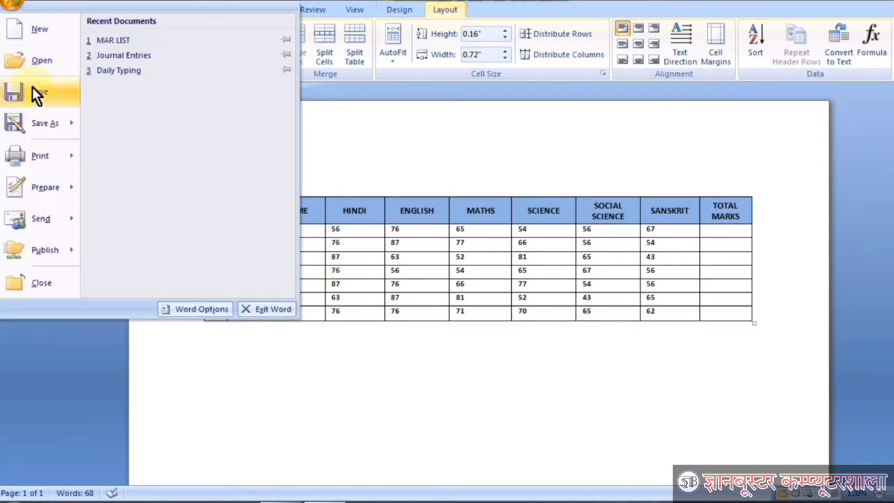
{"action": "mouse_move", "coordinate": [30, 160]}
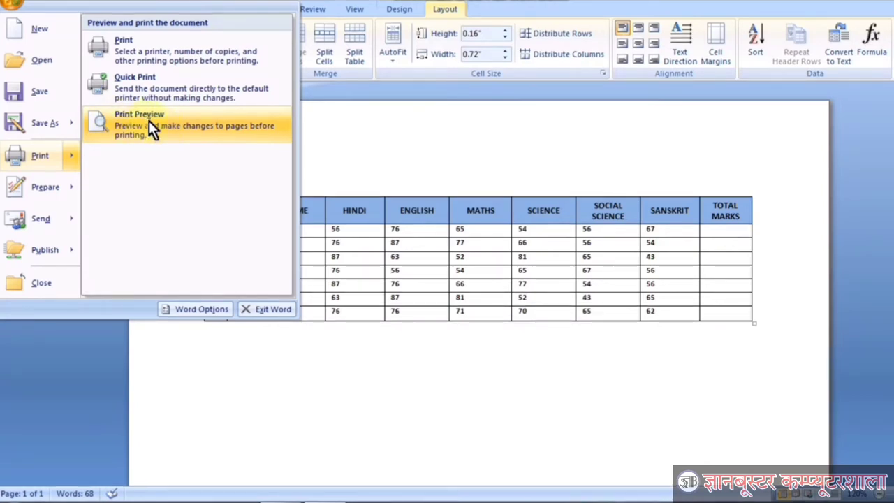
{"action": "left_click", "coordinate": [147, 123]}
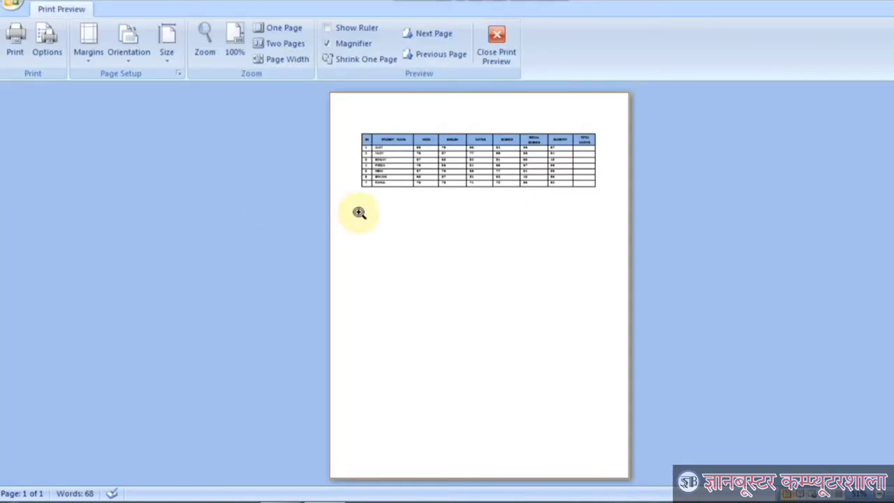
{"action": "left_click", "coordinate": [411, 179]}
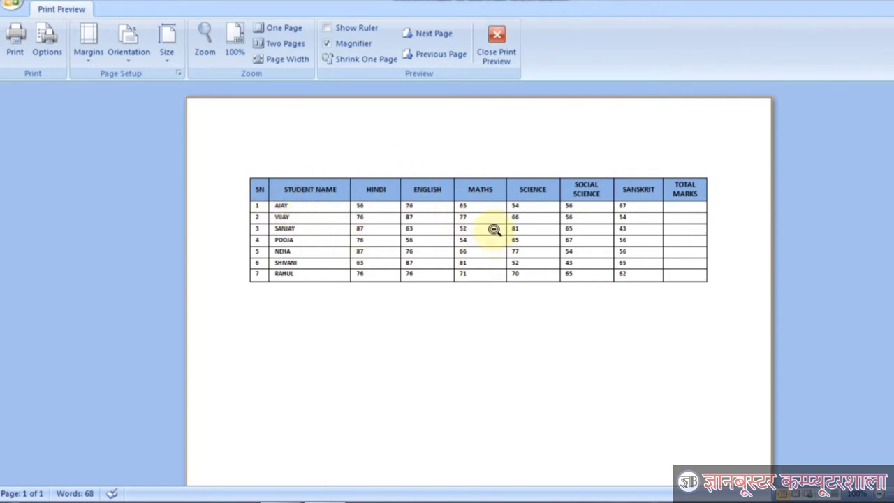
{"action": "left_click", "coordinate": [498, 36]}
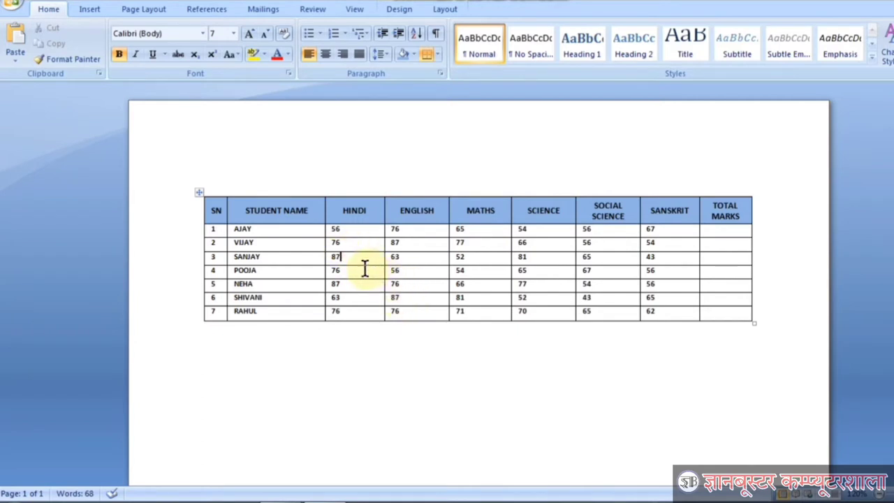
Select the whole marks table and apply No Border from the Design tab's Borders list.
{"action": "left_click", "coordinate": [200, 194]}
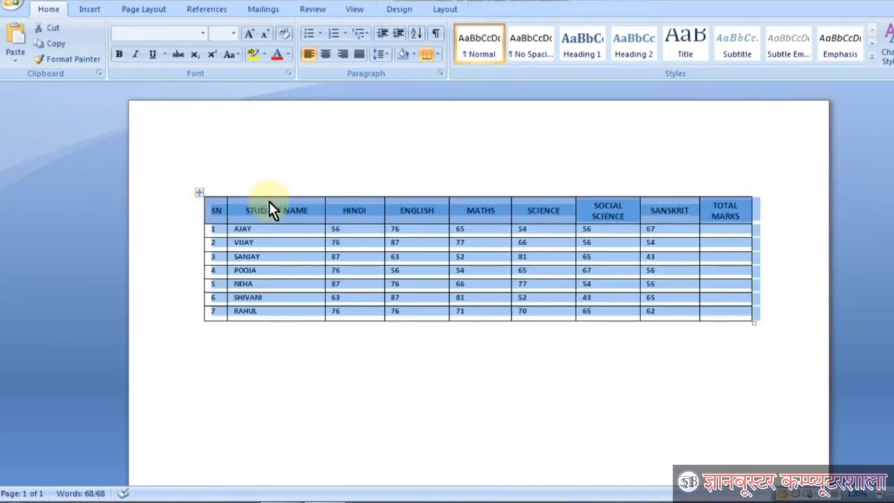
{"action": "left_click", "coordinate": [403, 11]}
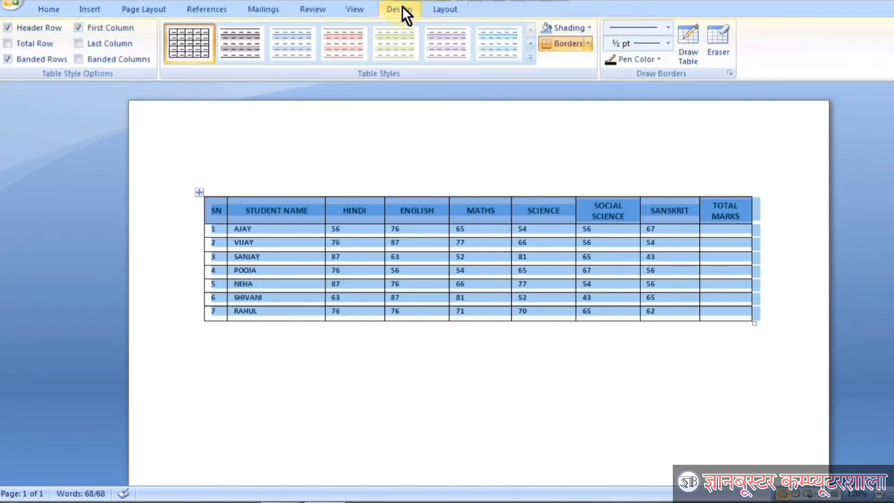
{"action": "left_click", "coordinate": [590, 43]}
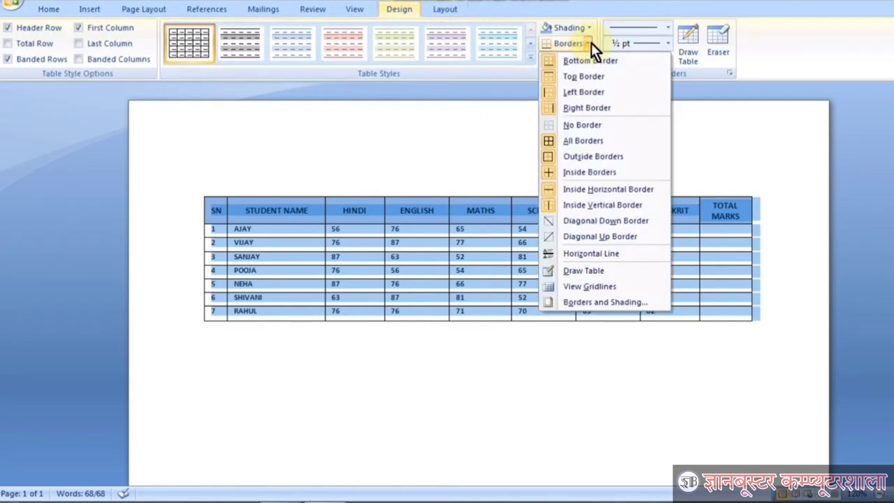
{"action": "left_click", "coordinate": [583, 126]}
{"action": "left_click", "coordinate": [493, 283]}
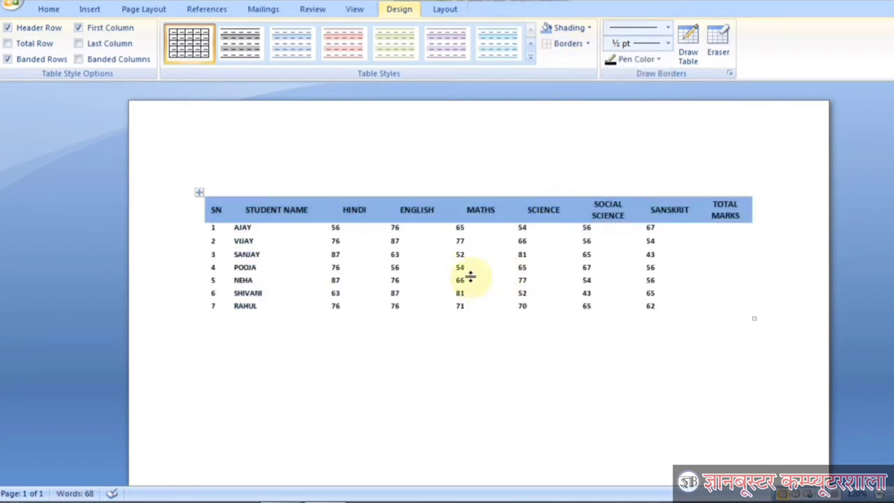
{"action": "left_click", "coordinate": [8, 7]}
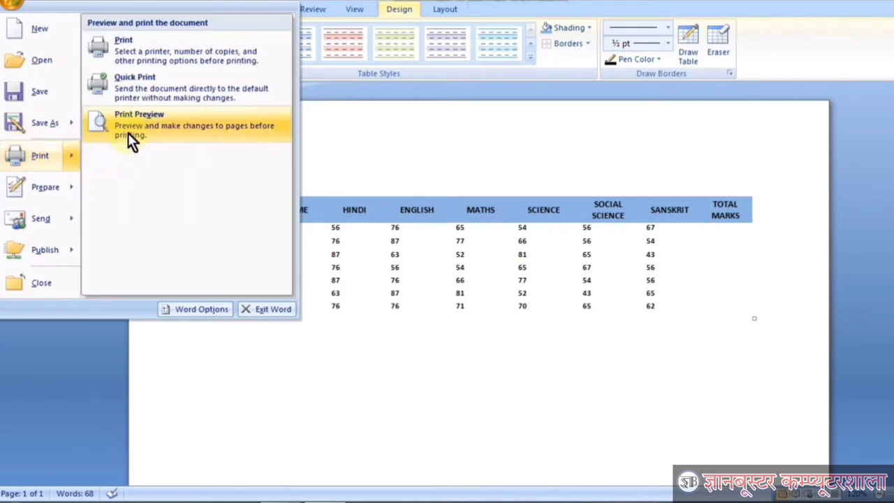
Preview the borderless marks table in Print Preview, then return to the editing view.
{"action": "left_click", "coordinate": [151, 123]}
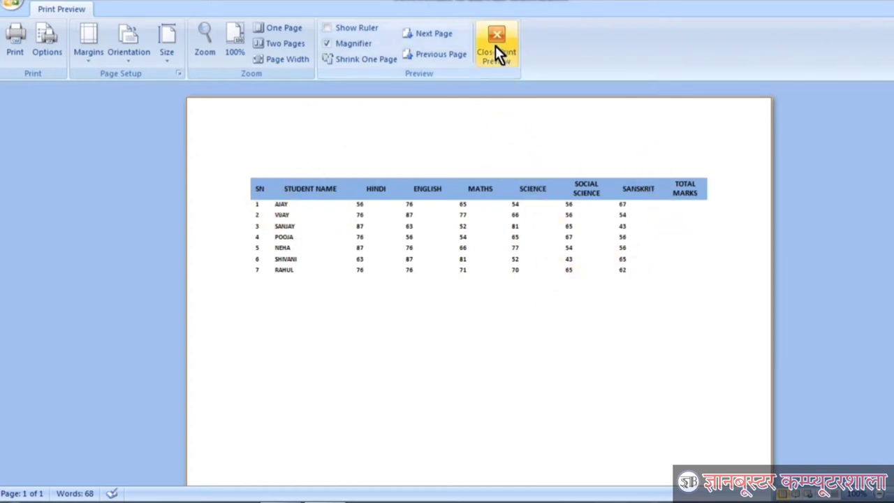
{"action": "left_click", "coordinate": [495, 46]}
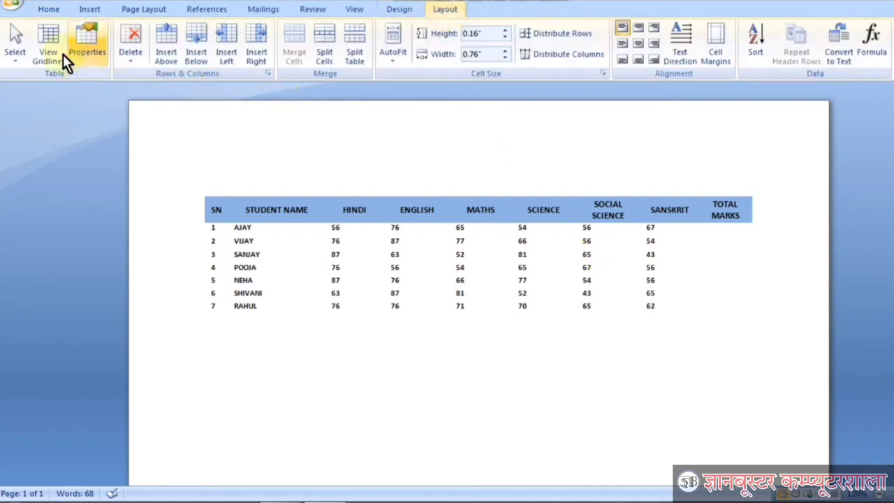
Turn on View Gridlines to show dashed cell outlines, then click below the table.
{"action": "left_click", "coordinate": [44, 39]}
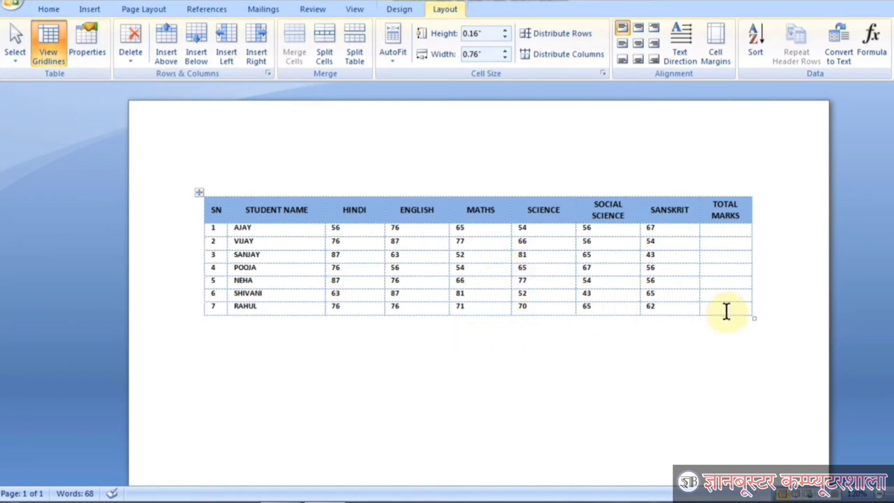
{"action": "left_click", "coordinate": [691, 339]}
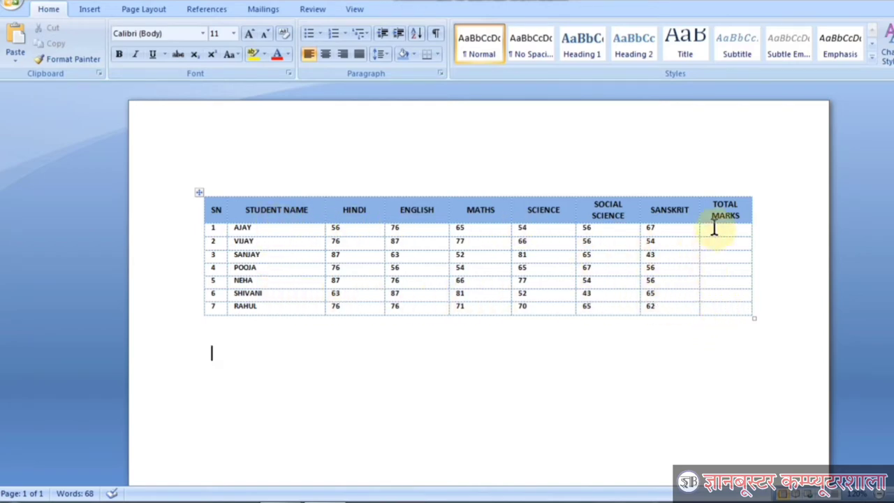
Open Print Preview of the page from the Office menu, then close it.
{"action": "left_click", "coordinate": [10, 6]}
{"action": "mouse_move", "coordinate": [36, 152]}
{"action": "left_click", "coordinate": [118, 133]}
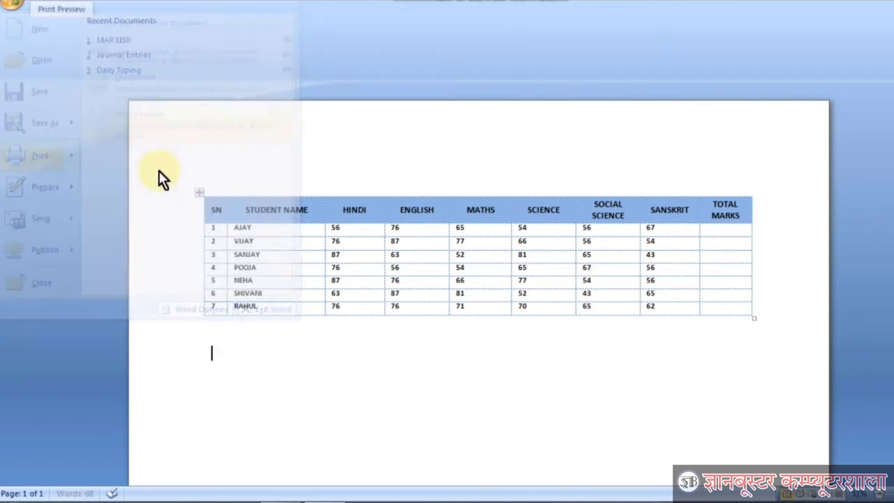
{"action": "key", "text": "Escape"}
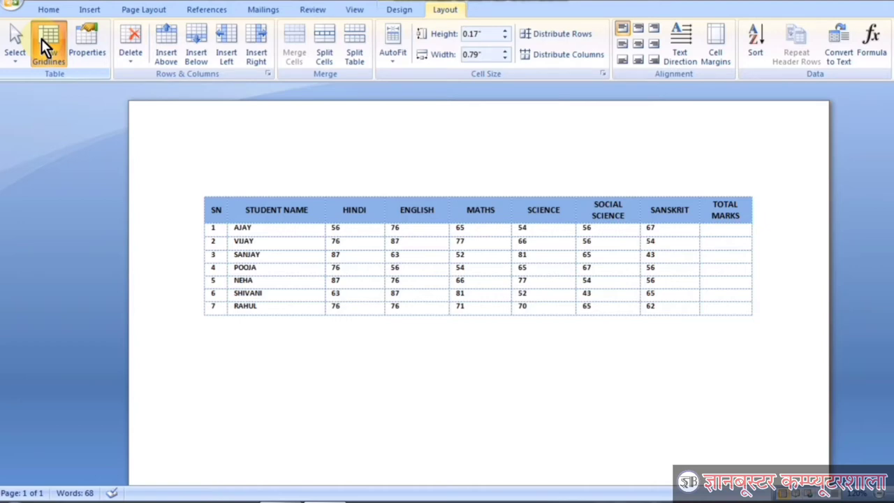
Toggle View Gridlines several times, leaving the table gridlines hidden.
{"action": "left_click", "coordinate": [41, 38]}
{"action": "left_click", "coordinate": [41, 38]}
{"action": "left_click", "coordinate": [41, 38]}
{"action": "left_click", "coordinate": [42, 38]}
{"action": "left_click", "coordinate": [41, 38]}
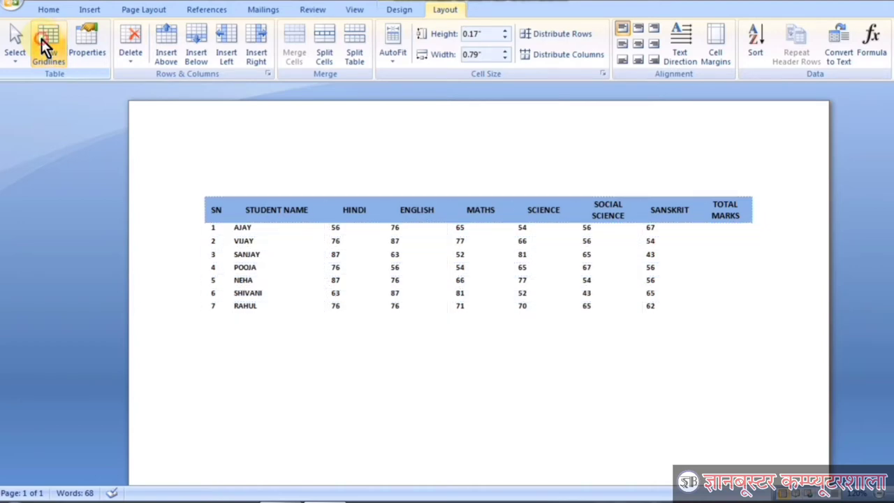
{"action": "left_click", "coordinate": [41, 39]}
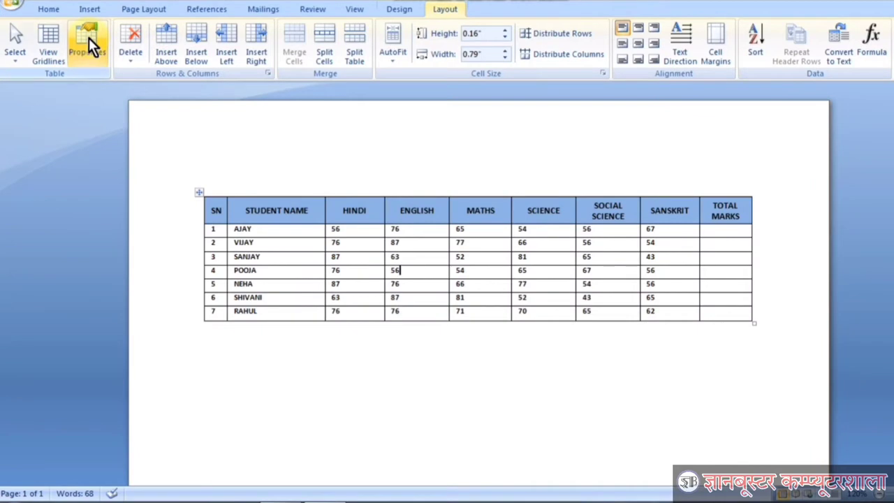
Set the table alignment to Right in Table Properties, review Row, Column and Cell tabs, and confirm.
{"action": "left_click", "coordinate": [88, 39]}
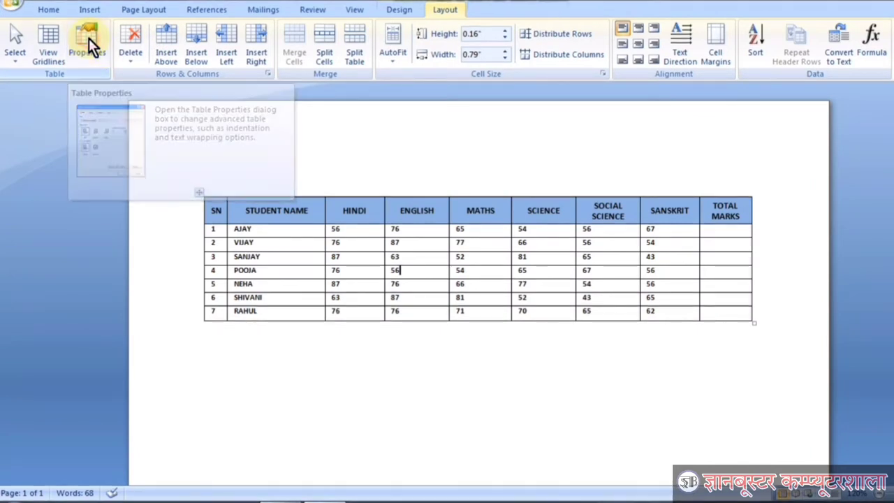
{"action": "mouse_move", "coordinate": [213, 126]}
{"action": "left_mouse_down"}
{"action": "mouse_move", "coordinate": [237, 134]}
{"action": "mouse_move", "coordinate": [133, 120]}
{"action": "left_mouse_up"}
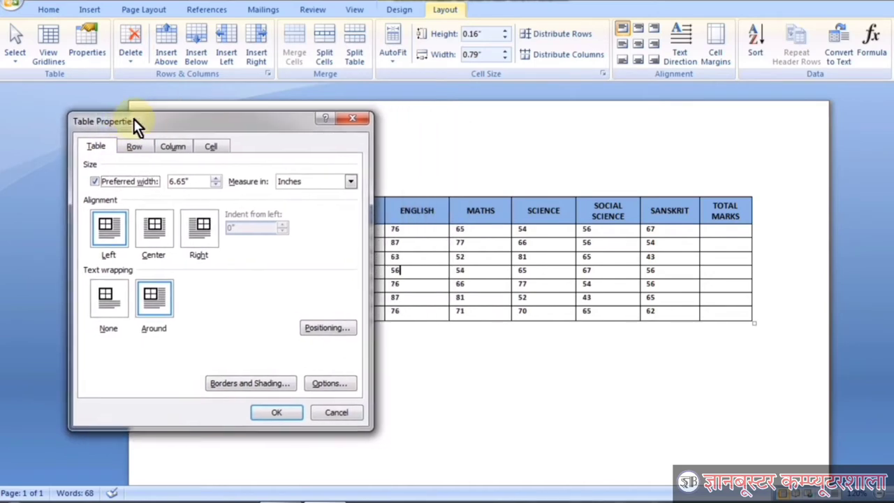
{"action": "left_click_drag", "start_coordinate": [218, 131], "coordinate": [203, 123]}
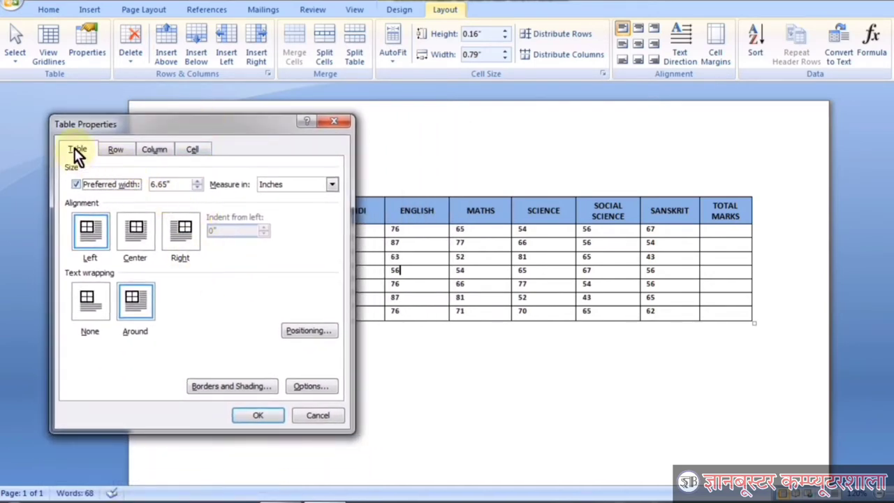
{"action": "left_click", "coordinate": [137, 224]}
{"action": "left_click", "coordinate": [184, 227]}
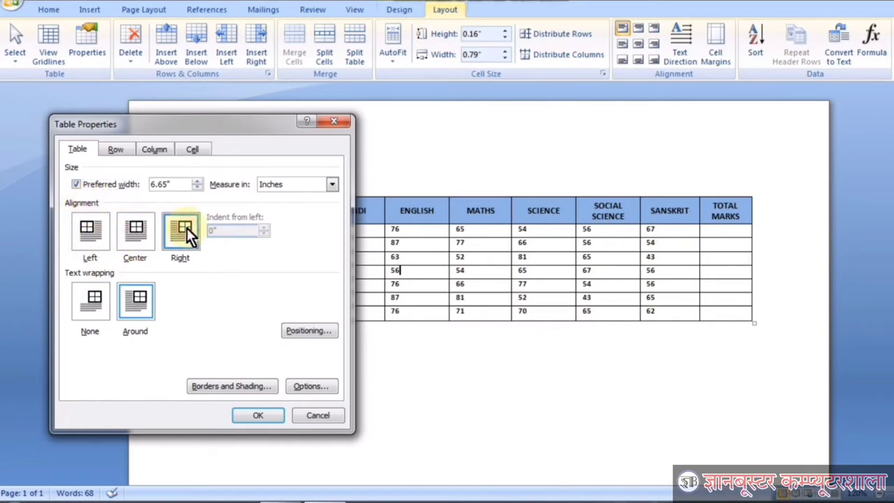
{"action": "left_click", "coordinate": [116, 151]}
{"action": "left_click", "coordinate": [152, 151]}
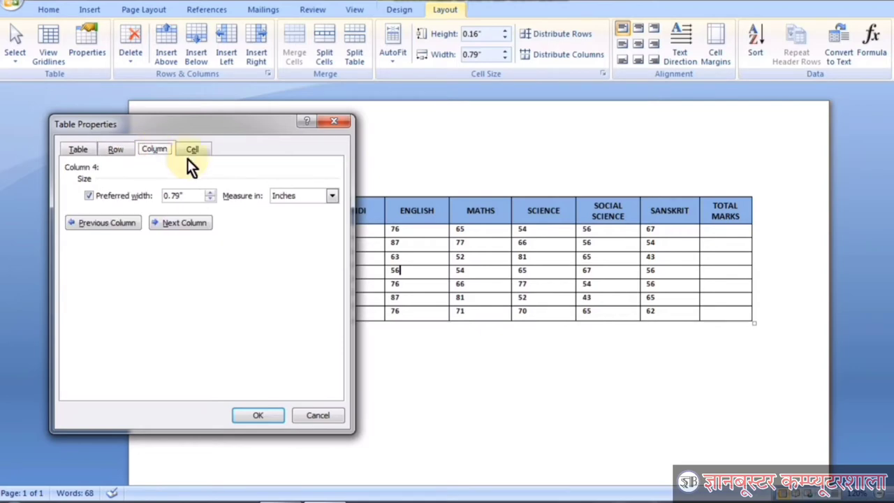
{"action": "left_click", "coordinate": [193, 149]}
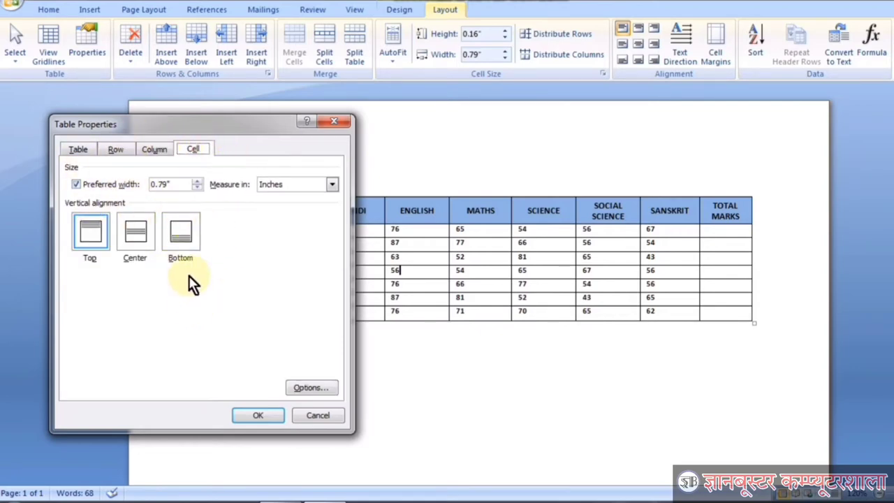
{"action": "left_click_drag", "start_coordinate": [172, 128], "coordinate": [184, 115]}
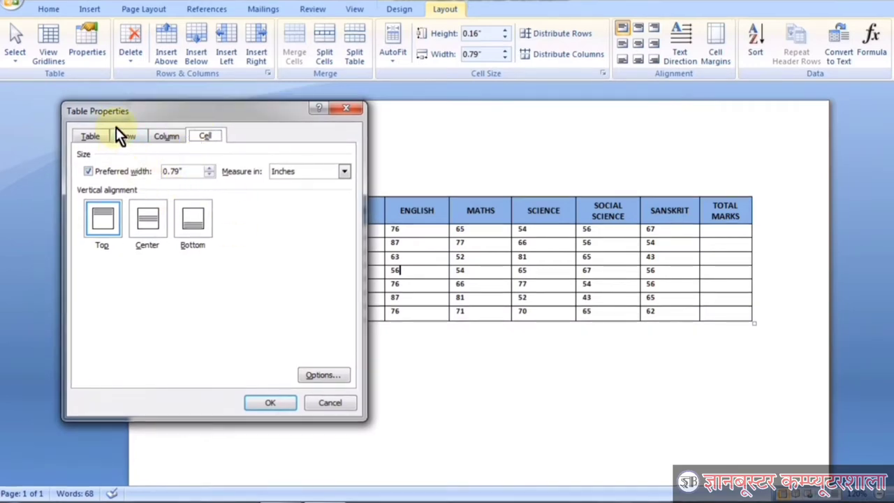
{"action": "left_click_drag", "start_coordinate": [110, 114], "coordinate": [103, 134]}
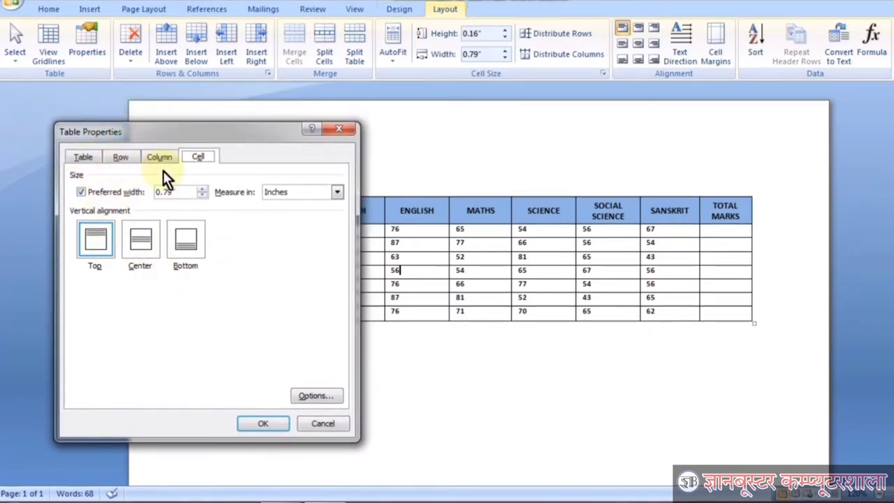
{"action": "left_click", "coordinate": [262, 424]}
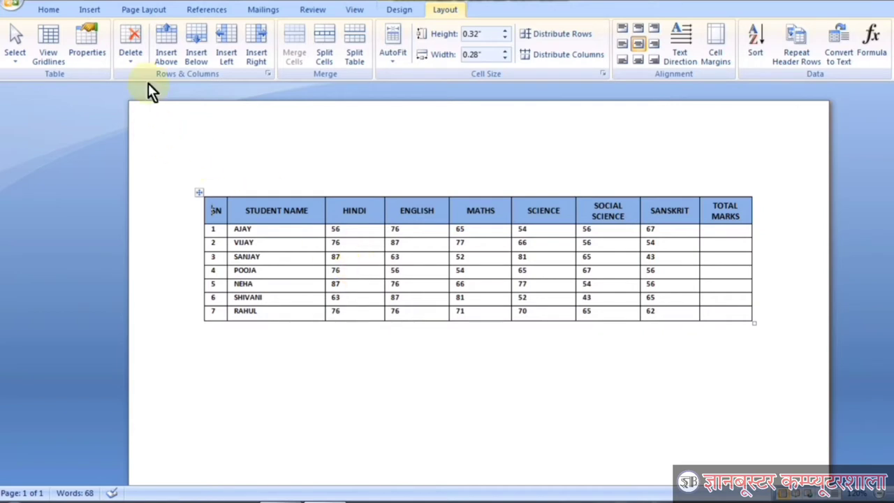
{"action": "left_click", "coordinate": [121, 50]}
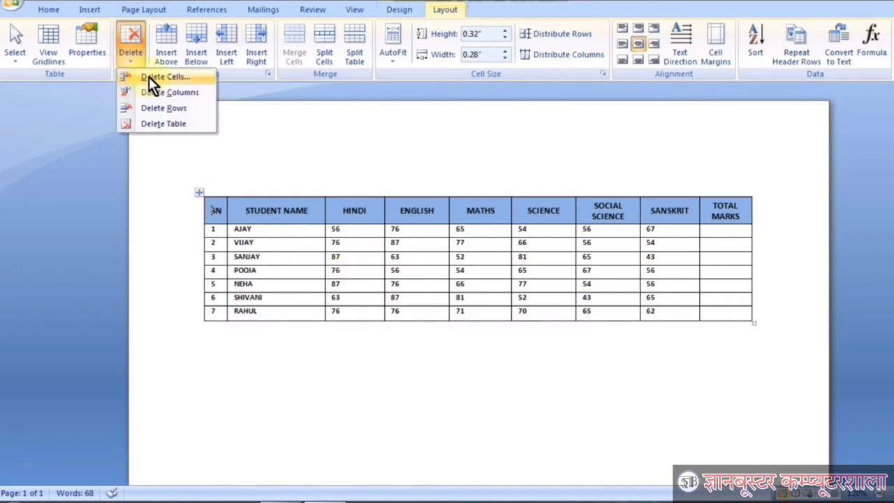
{"action": "left_click", "coordinate": [415, 290]}
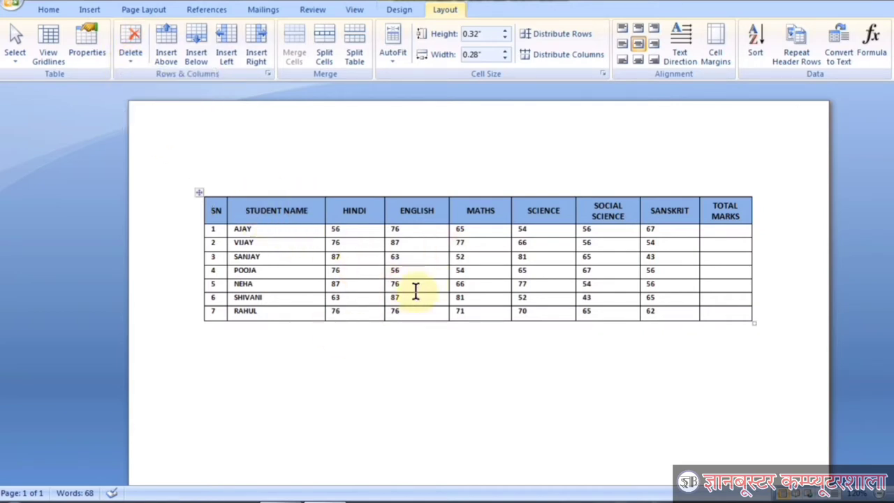
{"action": "left_click", "coordinate": [413, 272]}
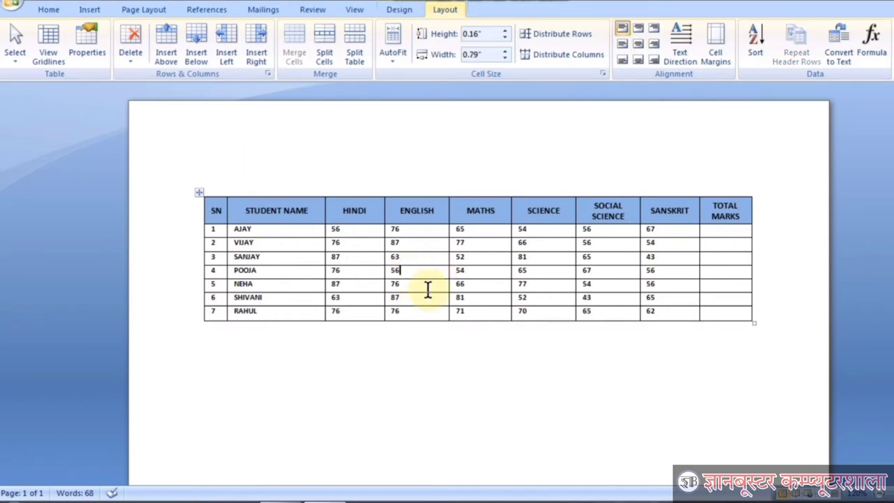
{"action": "left_click_drag", "start_coordinate": [408, 272], "coordinate": [440, 279]}
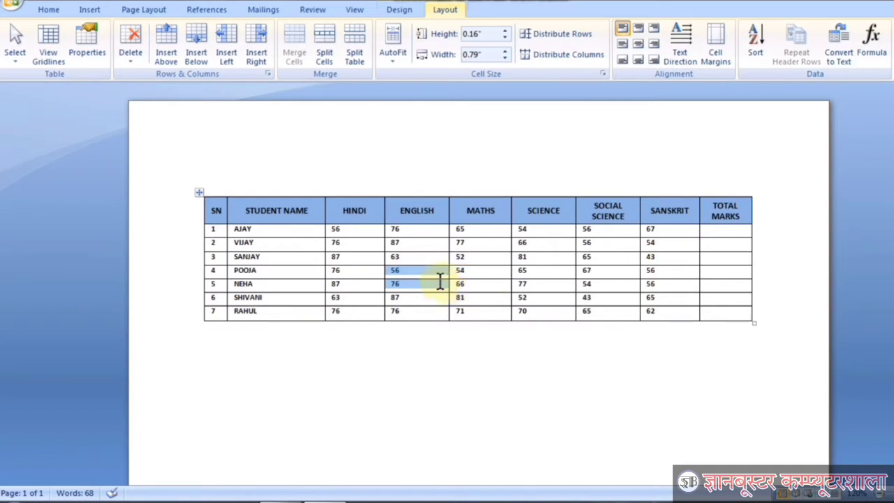
{"action": "left_click", "coordinate": [424, 273]}
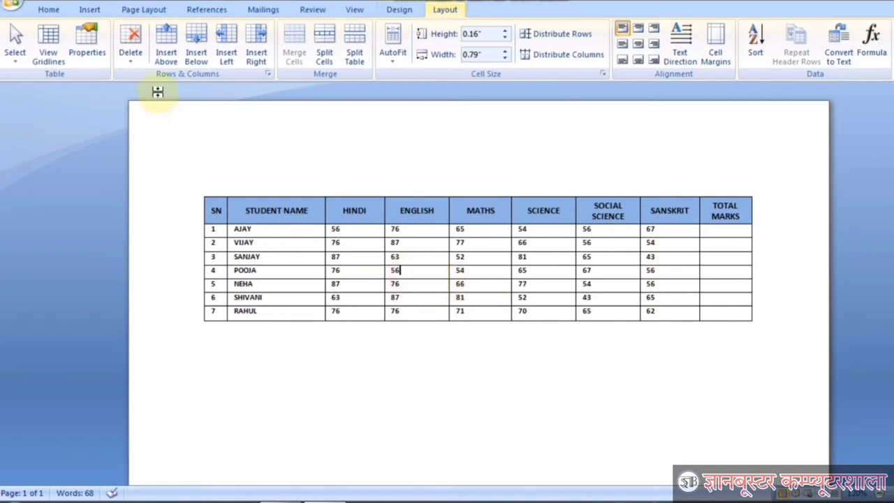
{"action": "left_click", "coordinate": [134, 57]}
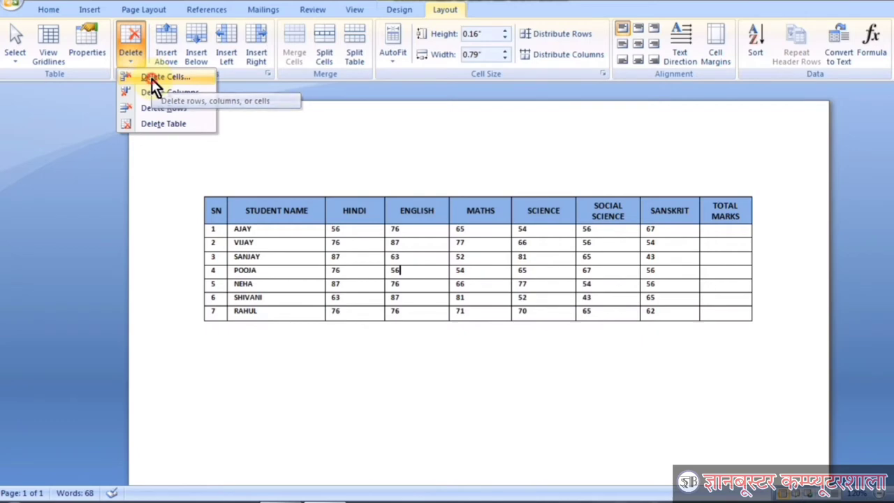
{"action": "left_click", "coordinate": [151, 78]}
{"action": "mouse_move", "coordinate": [177, 238]}
{"action": "left_mouse_down"}
{"action": "mouse_move", "coordinate": [187, 225]}
{"action": "mouse_move", "coordinate": [168, 243]}
{"action": "left_mouse_up"}
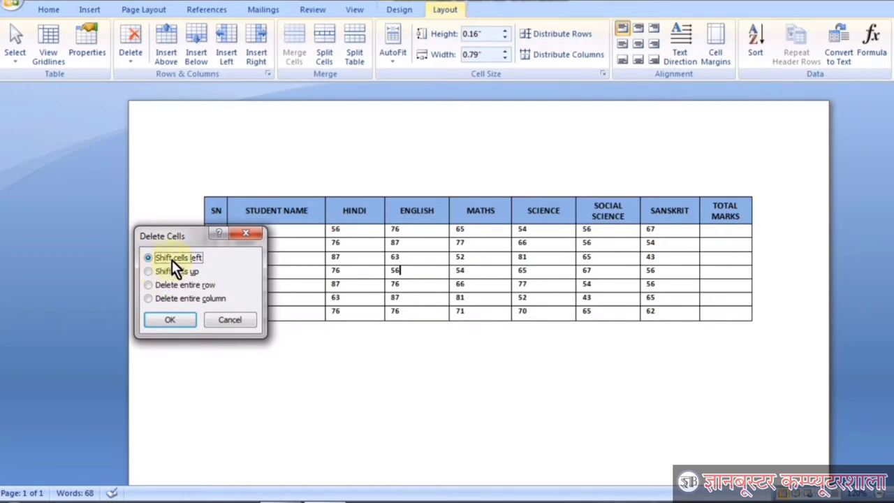
{"action": "left_click", "coordinate": [169, 322]}
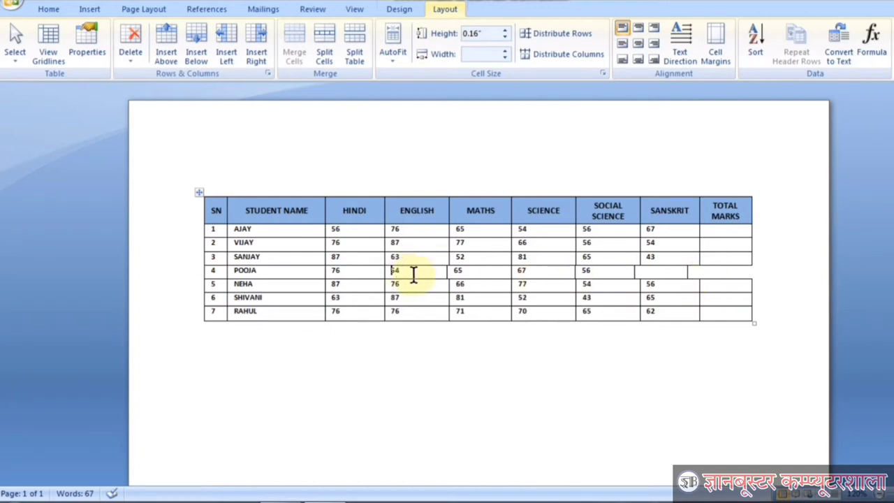
{"action": "key", "text": "ctrl+z"}
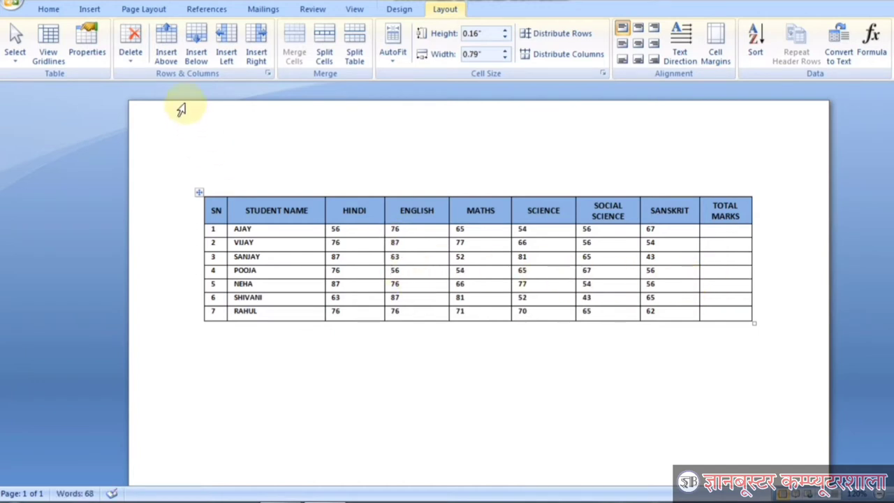
{"action": "left_click", "coordinate": [137, 59]}
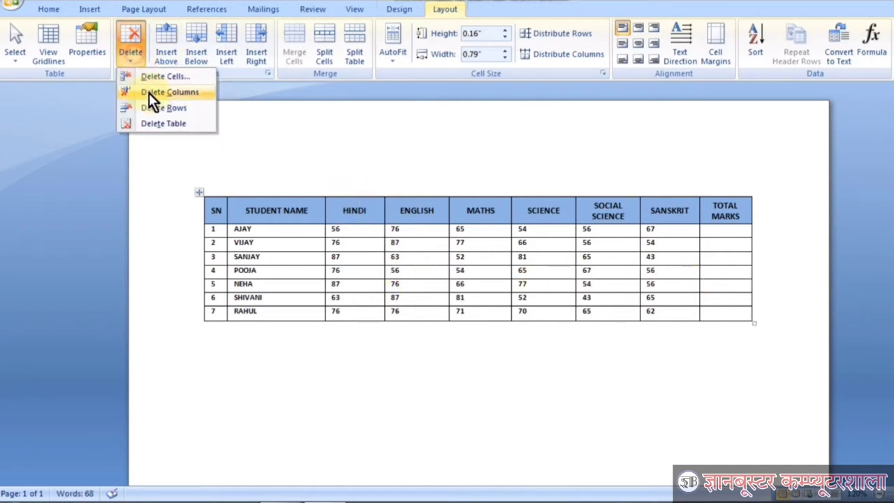
{"action": "left_click", "coordinate": [150, 76]}
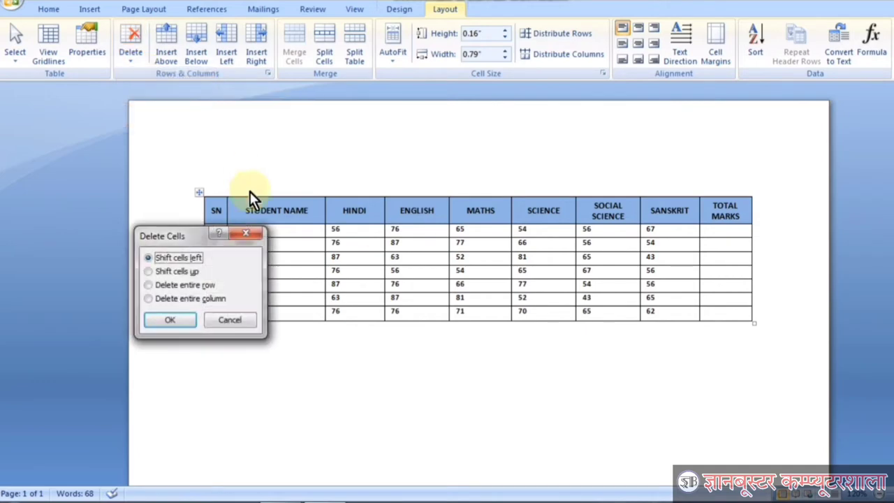
{"action": "left_click", "coordinate": [150, 271]}
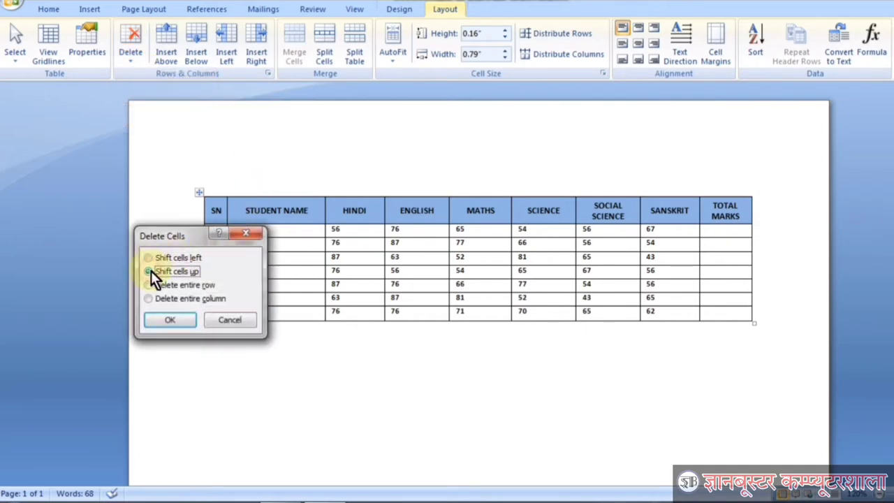
{"action": "left_click", "coordinate": [162, 318]}
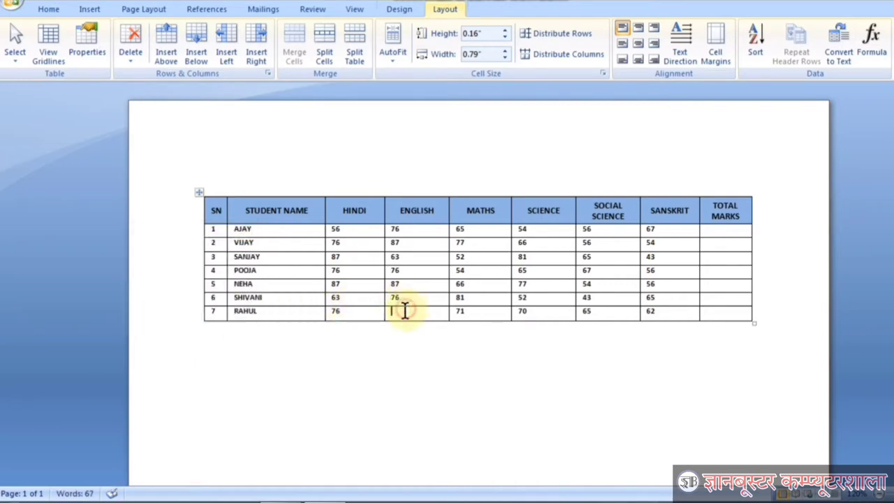
{"action": "left_click_drag", "start_coordinate": [401, 312], "coordinate": [451, 314]}
{"action": "left_click", "coordinate": [447, 314]}
{"action": "key", "text": "ctrl+z"}
{"action": "left_click", "coordinate": [128, 62]}
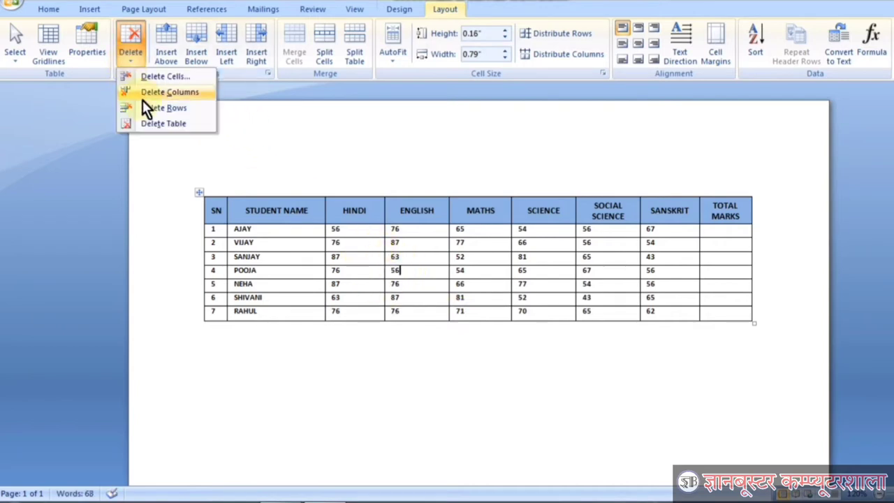
{"action": "left_click", "coordinate": [157, 77]}
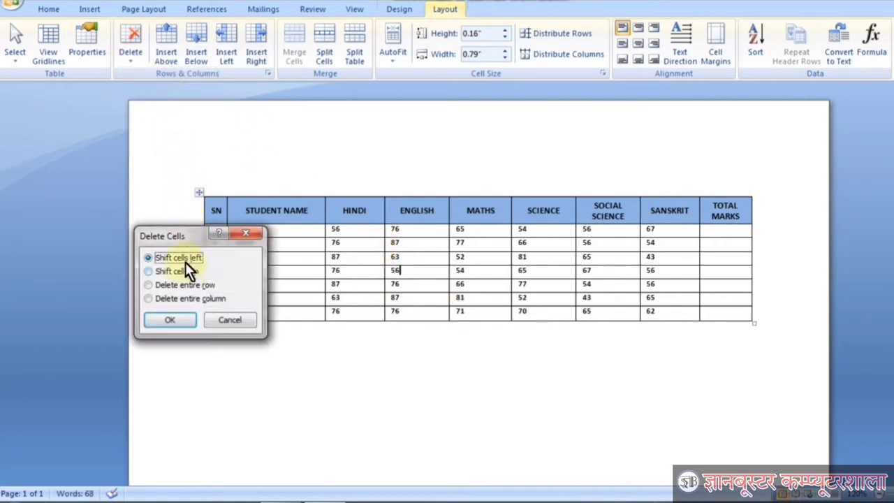
{"action": "left_click_drag", "start_coordinate": [180, 242], "coordinate": [186, 218]}
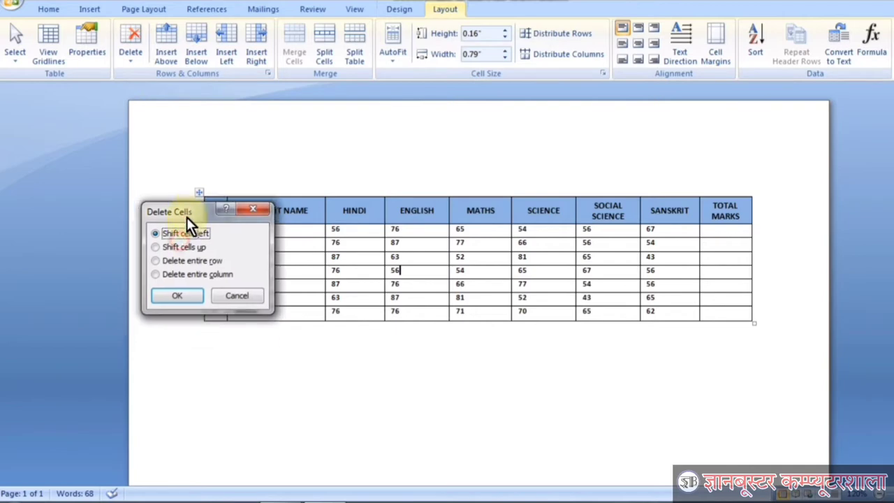
{"action": "left_click", "coordinate": [162, 262]}
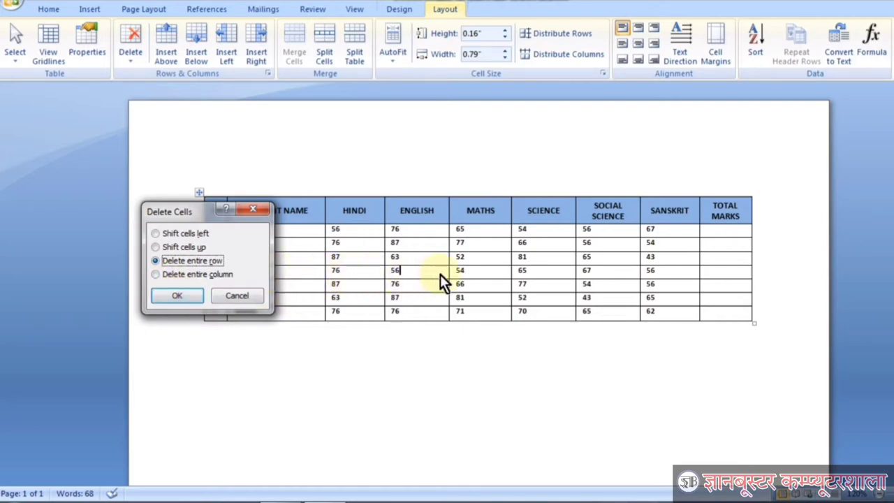
{"action": "left_click", "coordinate": [183, 297]}
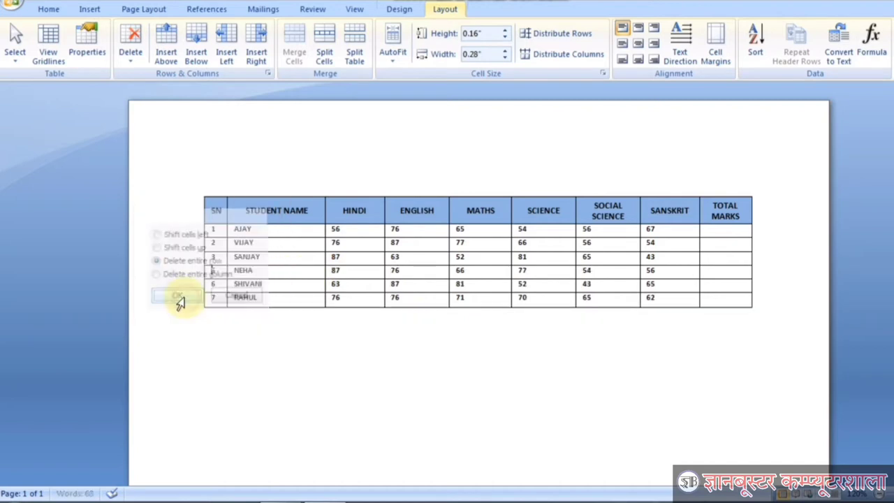
{"action": "key", "text": "ctrl+z"}
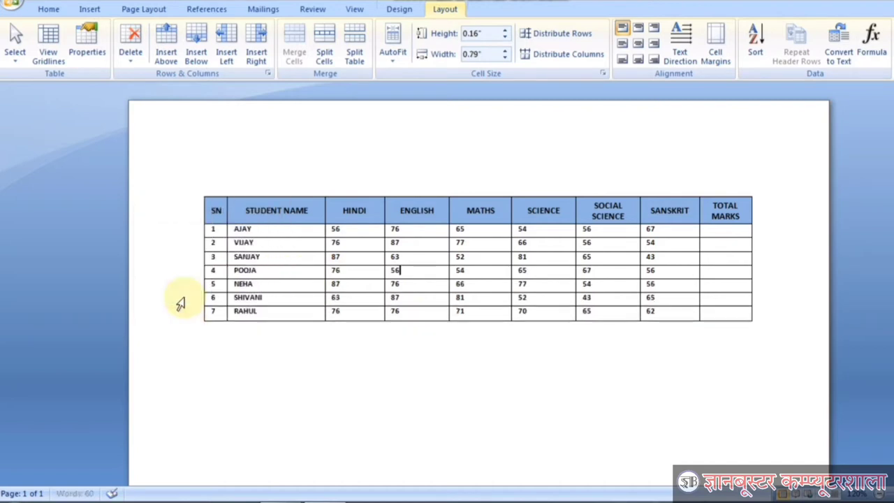
{"action": "left_click", "coordinate": [132, 56]}
{"action": "left_click", "coordinate": [156, 77]}
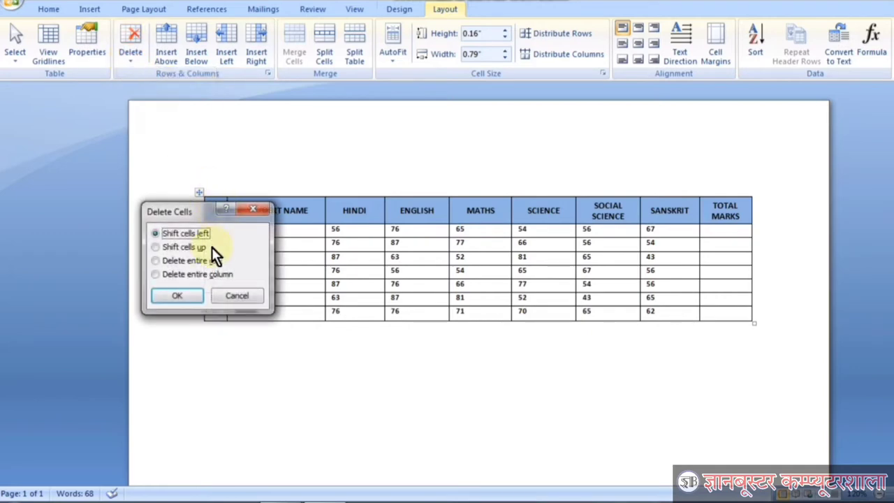
{"action": "left_click", "coordinate": [156, 277]}
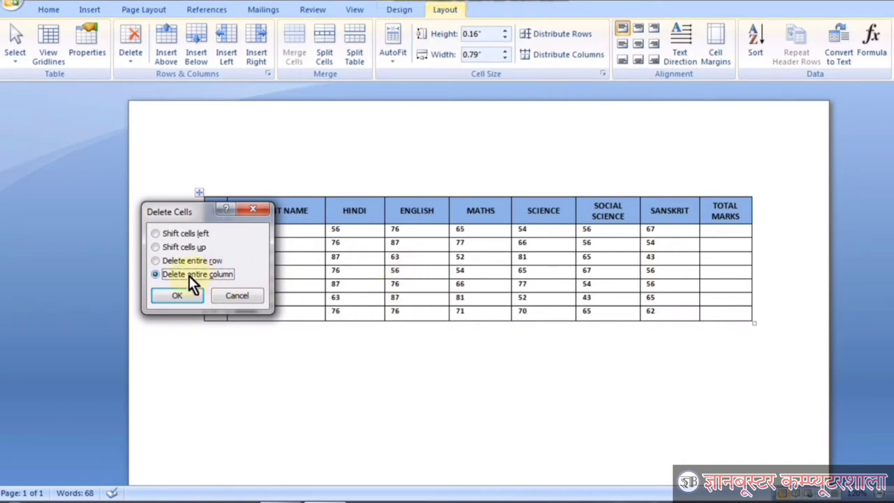
{"action": "left_click", "coordinate": [178, 295]}
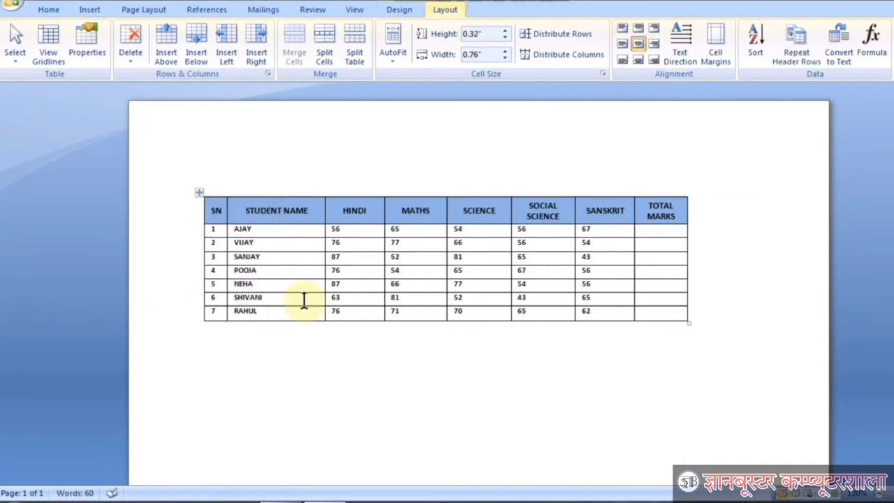
{"action": "key", "text": "ctrl+z"}
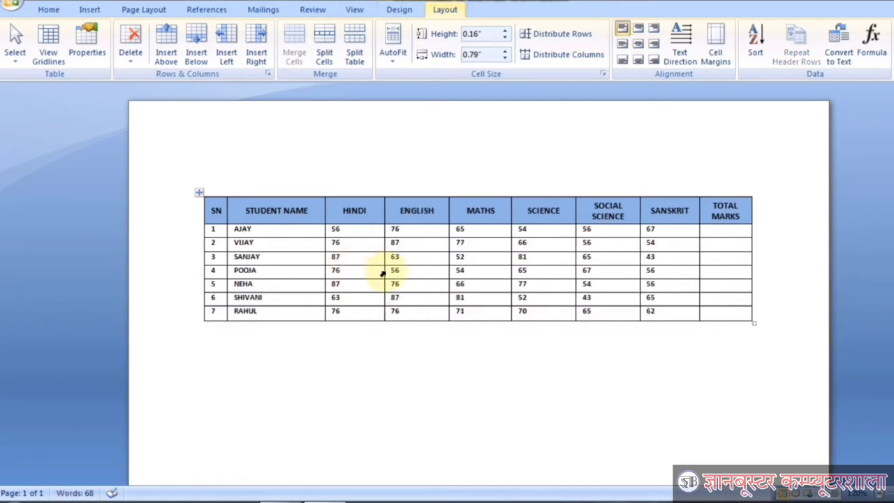
{"action": "left_click", "coordinate": [401, 272]}
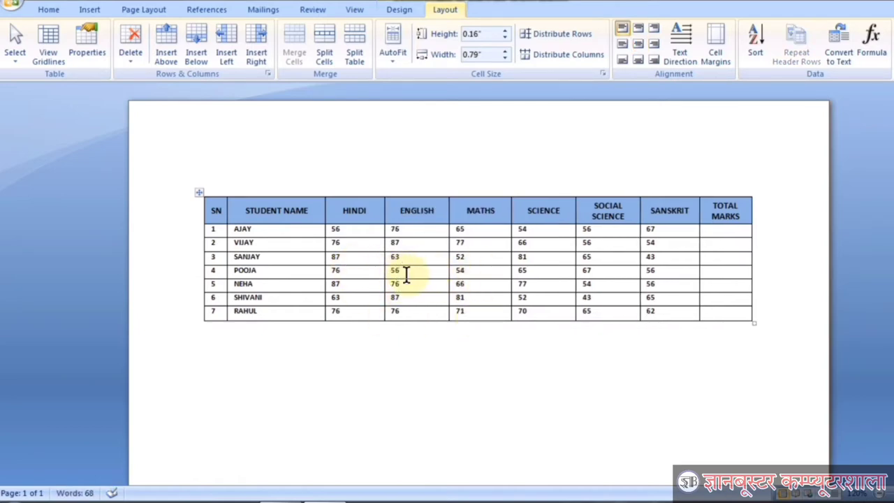
{"action": "mouse_move", "coordinate": [398, 255]}
{"action": "left_mouse_down"}
{"action": "mouse_move", "coordinate": [409, 272]}
{"action": "mouse_move", "coordinate": [469, 270]}
{"action": "left_mouse_up"}
{"action": "left_click", "coordinate": [130, 57]}
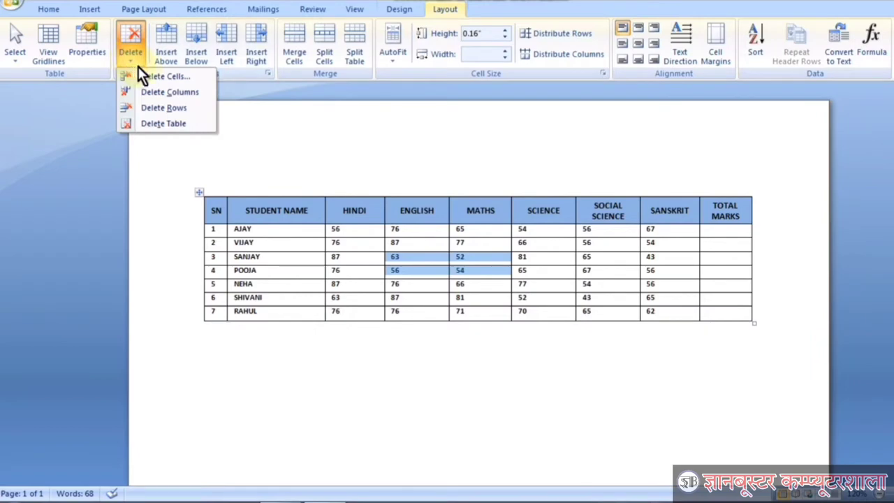
{"action": "left_click", "coordinate": [150, 78]}
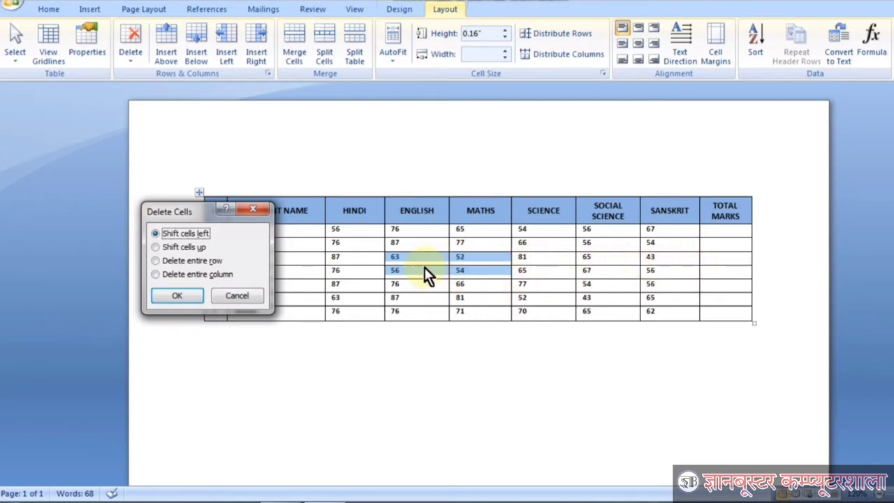
{"action": "left_click", "coordinate": [175, 298]}
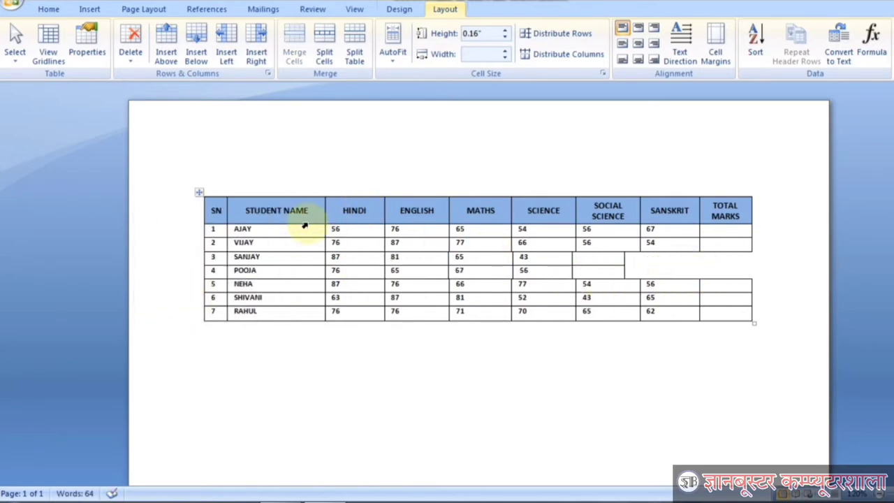
{"action": "key", "text": "ctrl+z"}
{"action": "left_click", "coordinate": [131, 61]}
{"action": "left_click", "coordinate": [148, 76]}
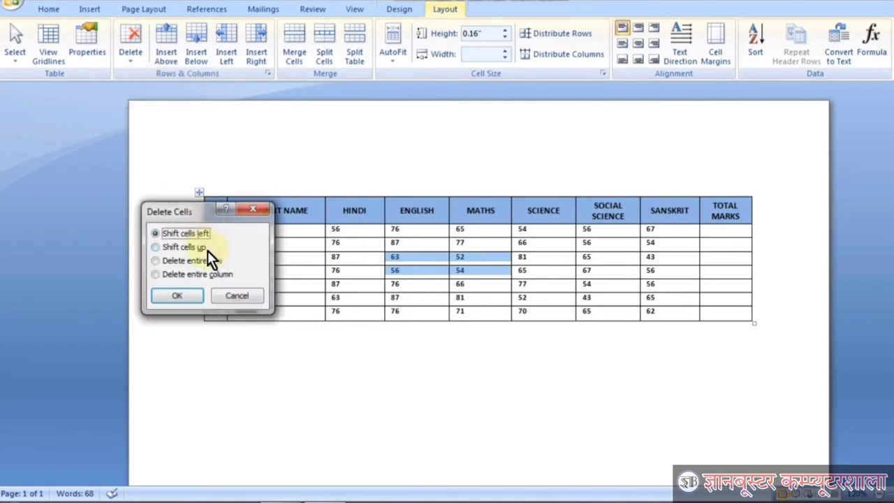
{"action": "left_click", "coordinate": [156, 246]}
{"action": "left_click", "coordinate": [180, 299]}
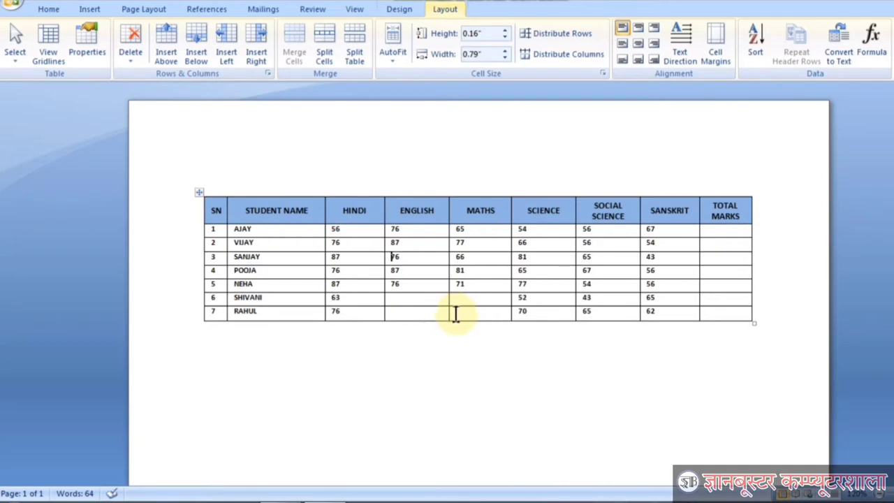
{"action": "key", "text": "ctrl+z"}
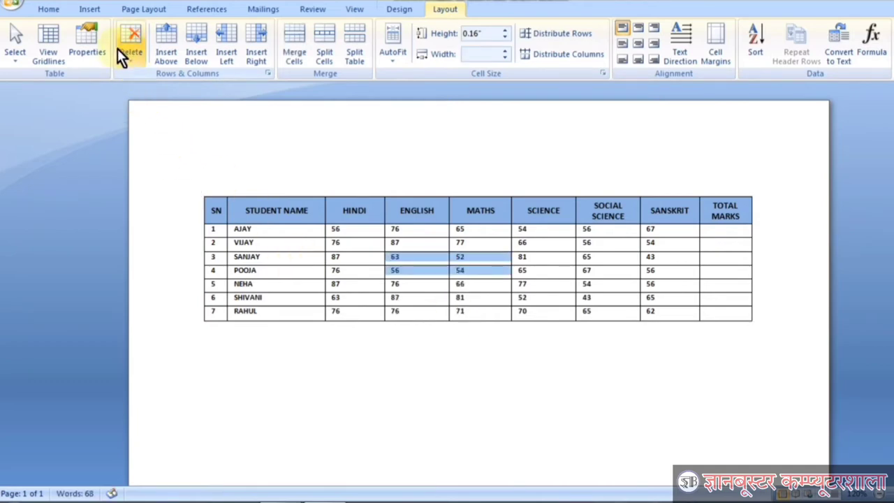
{"action": "left_click", "coordinate": [123, 50]}
{"action": "left_click", "coordinate": [146, 79]}
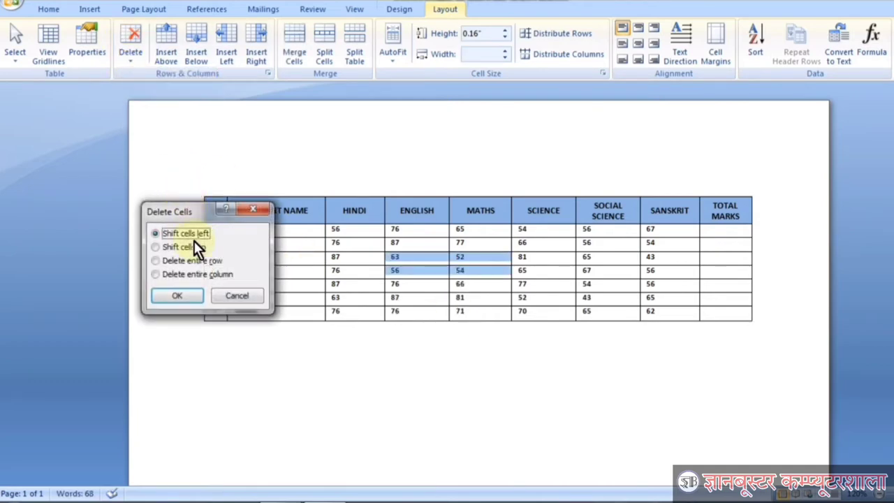
{"action": "left_click", "coordinate": [156, 261]}
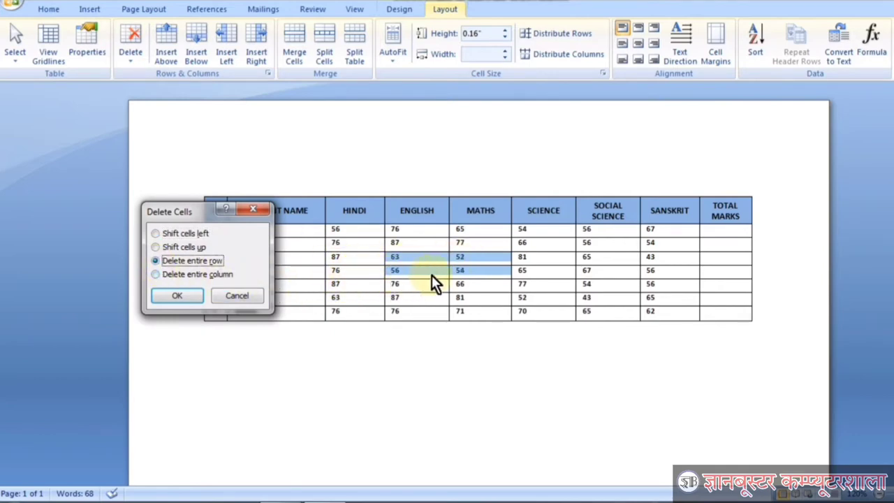
{"action": "left_click", "coordinate": [181, 298]}
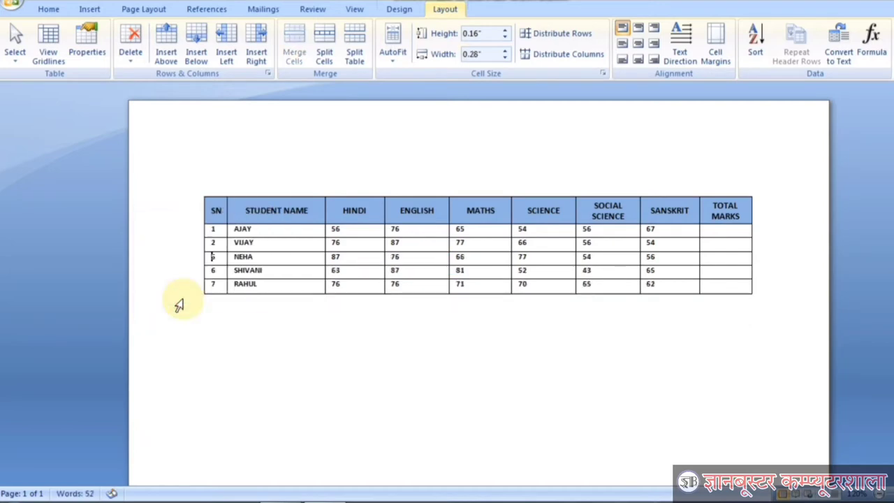
{"action": "key", "text": "ctrl+z"}
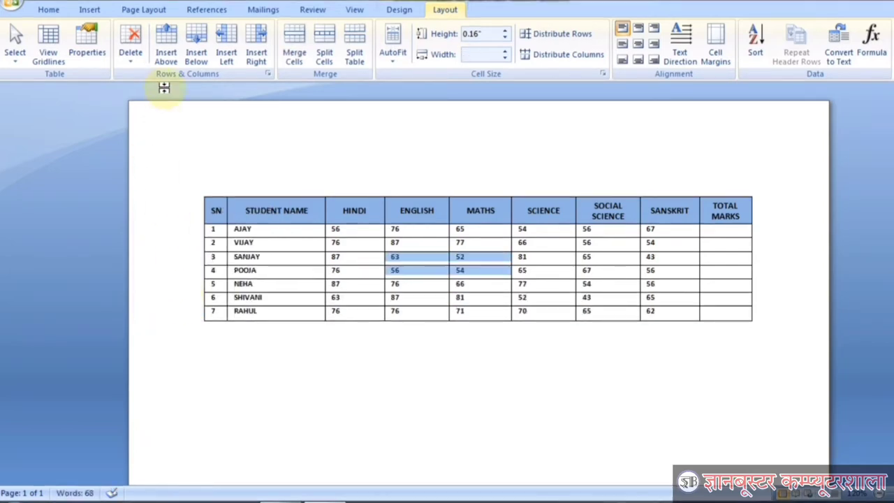
{"action": "left_click", "coordinate": [138, 62]}
{"action": "left_click", "coordinate": [162, 76]}
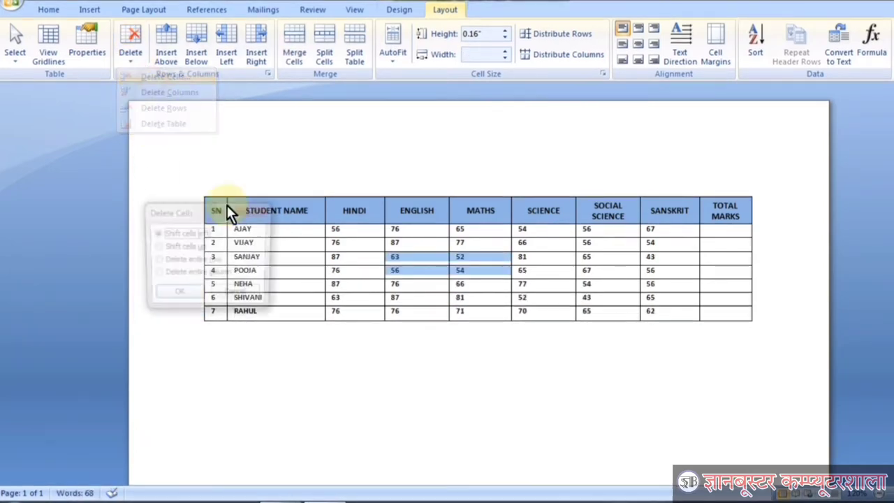
{"action": "left_click", "coordinate": [155, 274]}
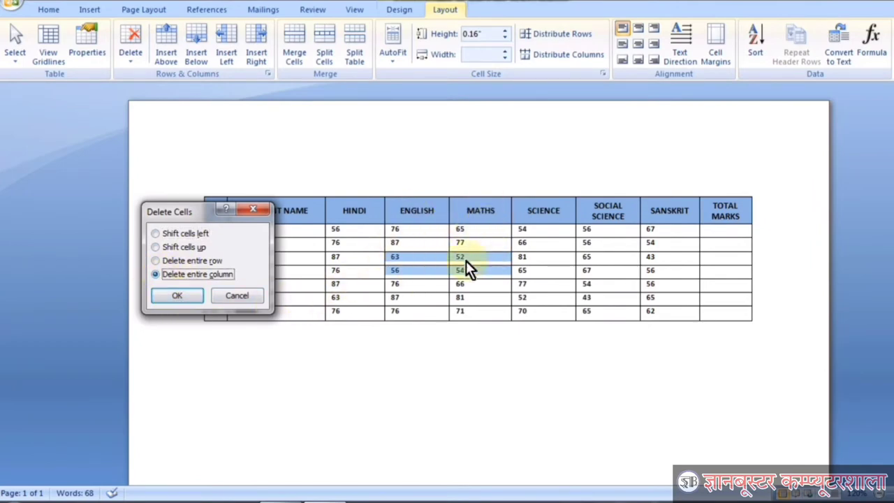
{"action": "left_click", "coordinate": [178, 296]}
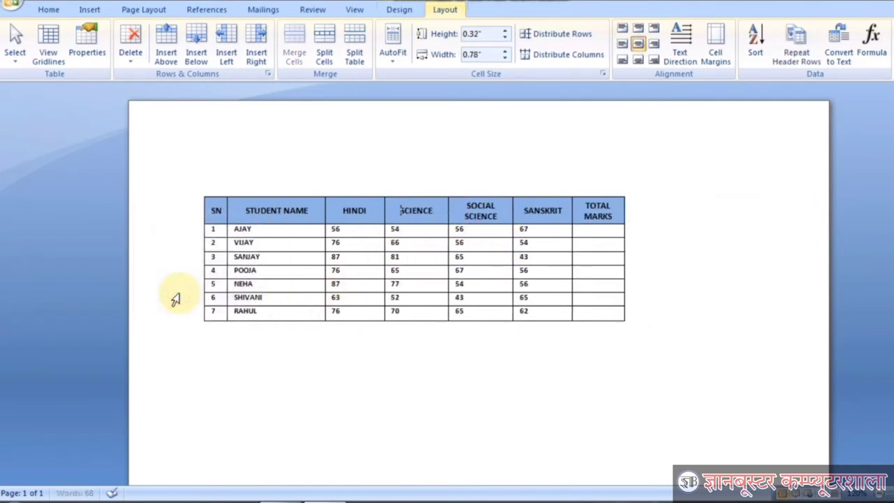
{"action": "key", "text": "ctrl+z"}
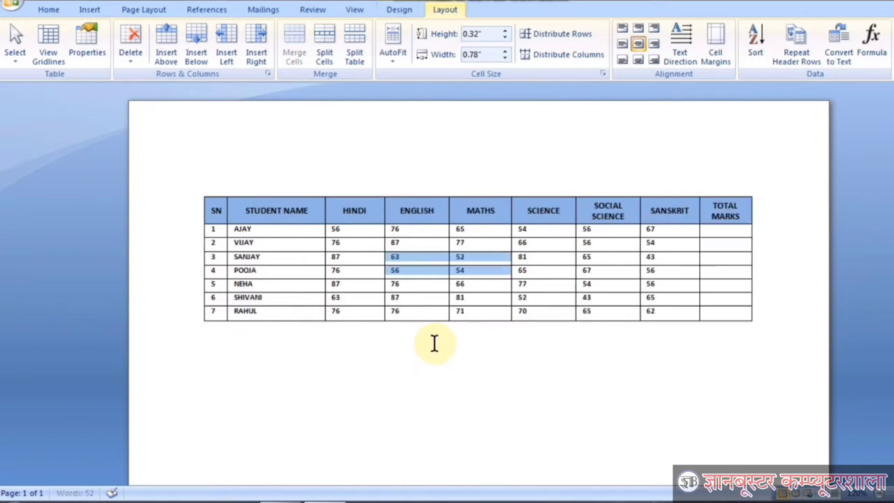
Remove the SCIENCE column with Delete Columns, then select row 2's MATHS and social science cells.
{"action": "left_click", "coordinate": [125, 61]}
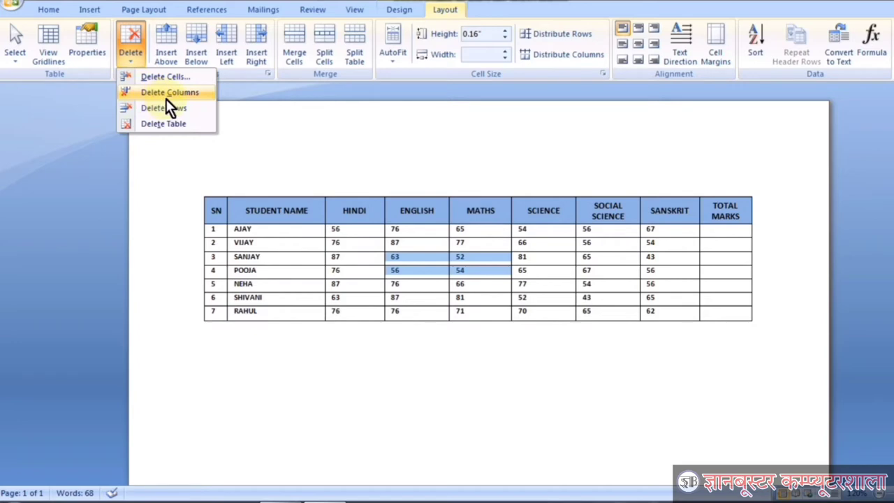
{"action": "left_click", "coordinate": [489, 273]}
{"action": "left_click", "coordinate": [539, 262]}
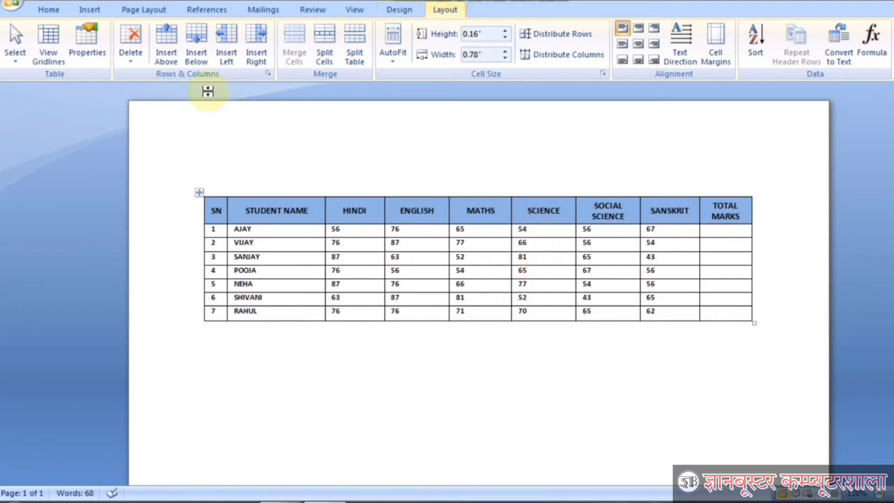
{"action": "left_click", "coordinate": [132, 60]}
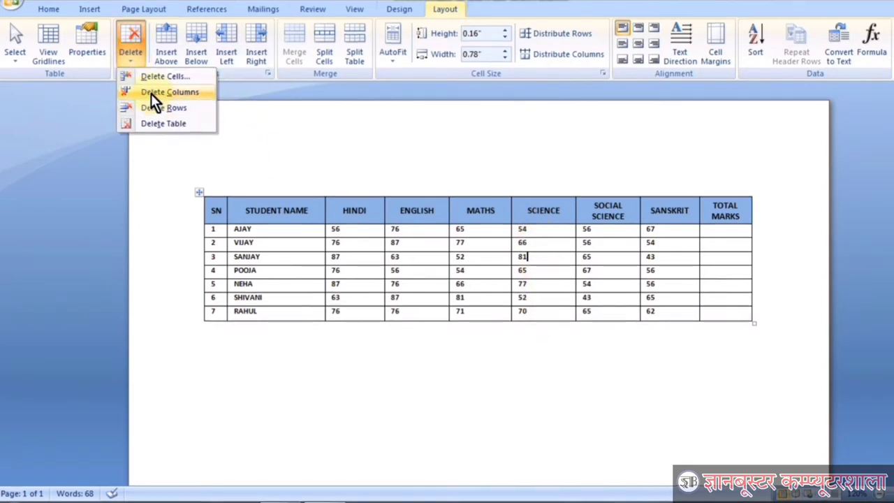
{"action": "left_click", "coordinate": [151, 93]}
{"action": "type", "text": "Z"}
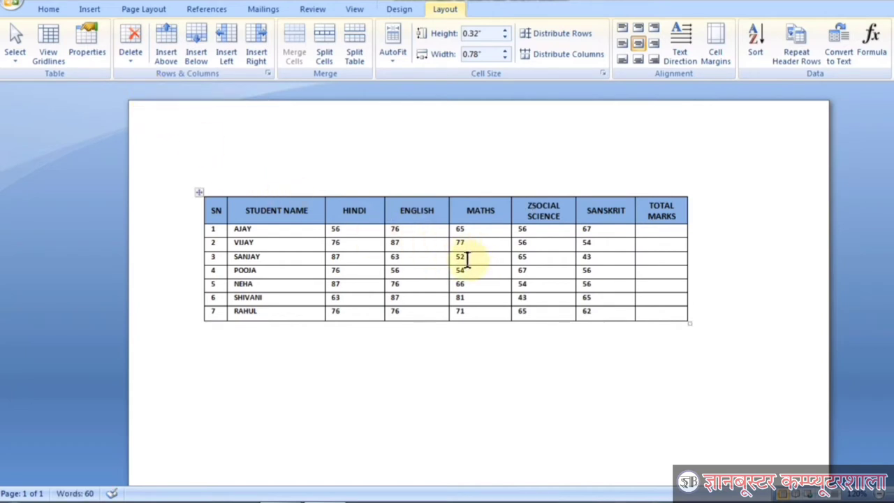
{"action": "left_click_drag", "start_coordinate": [457, 242], "coordinate": [560, 251]}
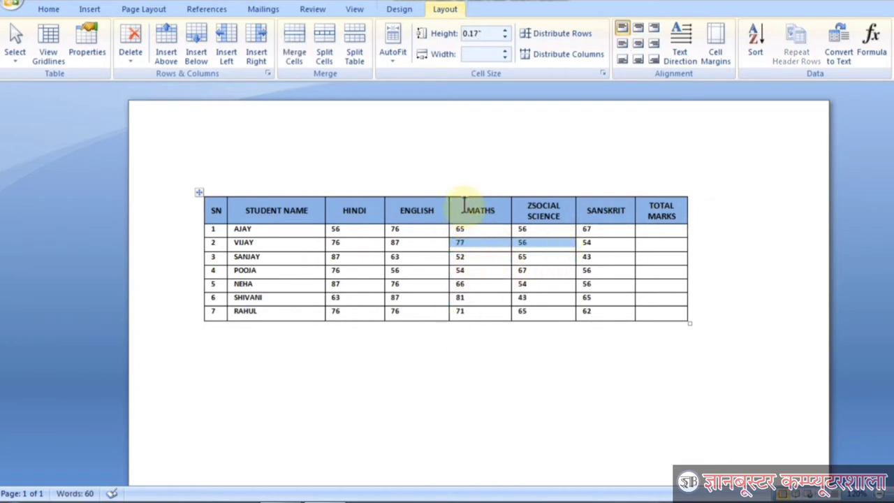
{"action": "left_click", "coordinate": [130, 45]}
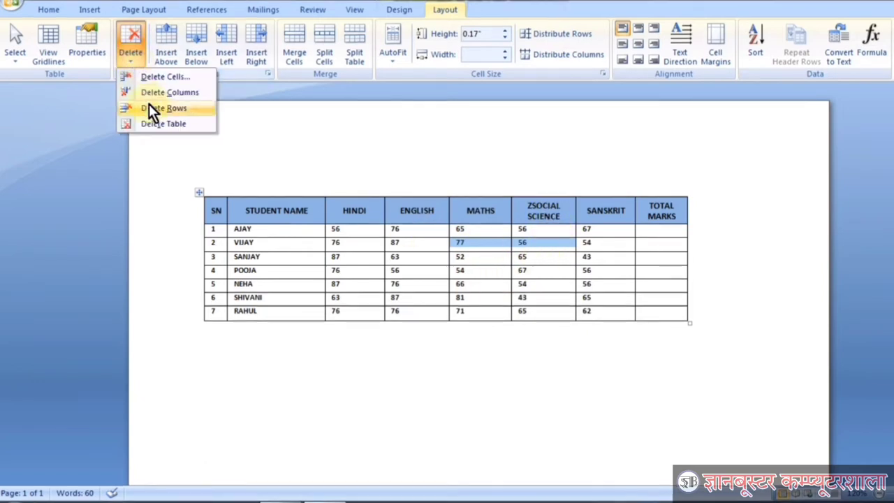
{"action": "left_click", "coordinate": [154, 91]}
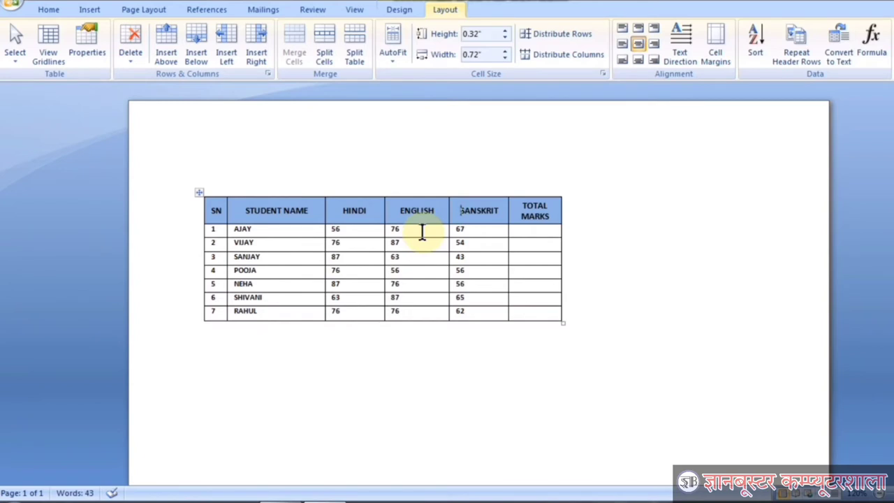
{"action": "key", "text": "ctrl+z"}
{"action": "left_click", "coordinate": [464, 271]}
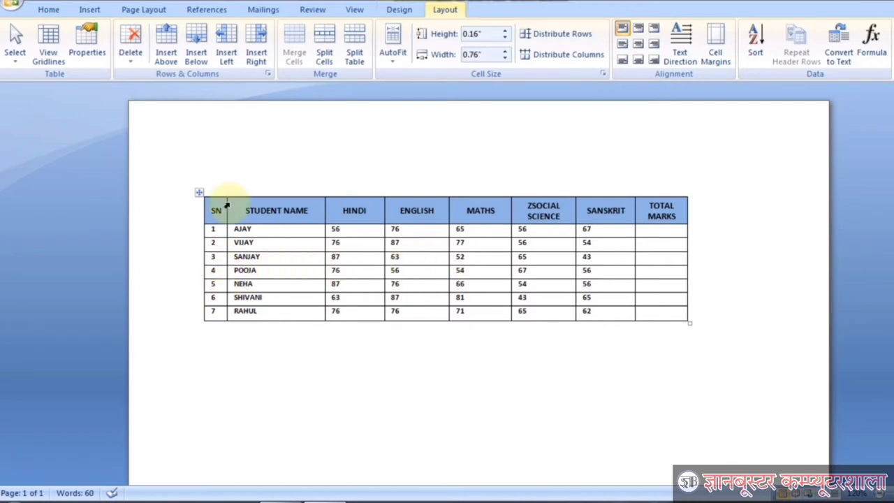
{"action": "left_click", "coordinate": [144, 58]}
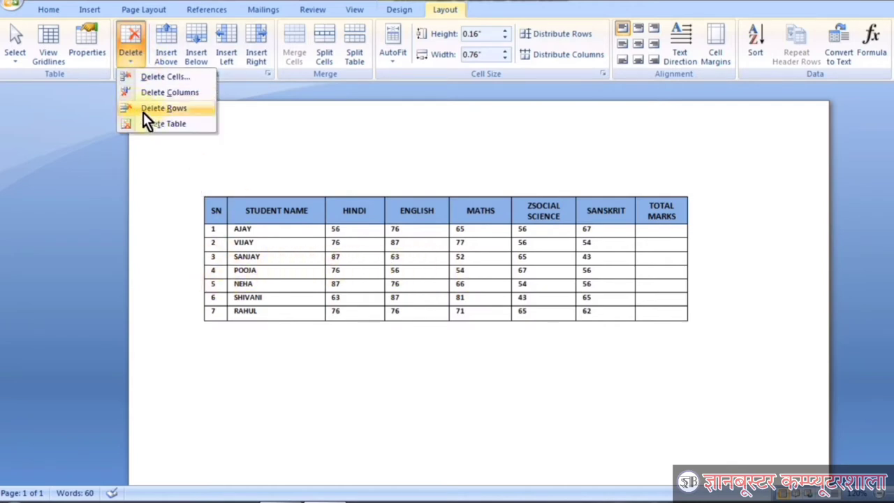
{"action": "left_click", "coordinate": [143, 112]}
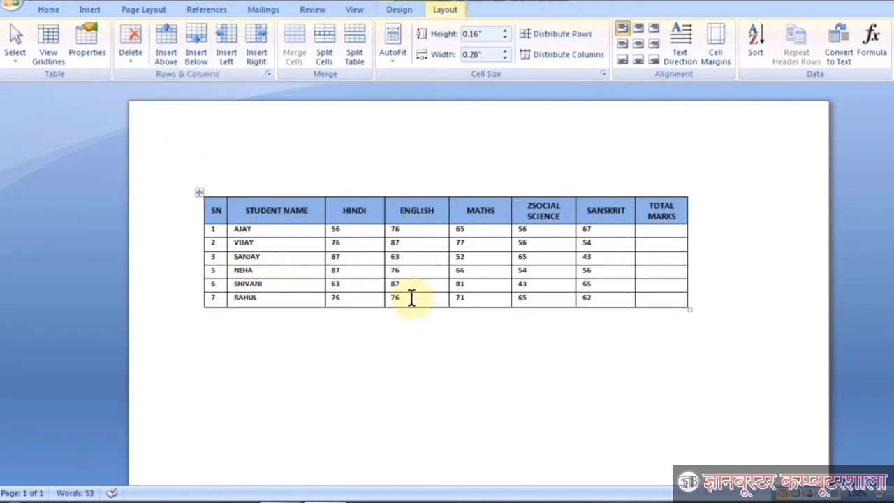
{"action": "key", "text": "ctrl+z"}
{"action": "left_click_drag", "start_coordinate": [412, 271], "coordinate": [426, 295]}
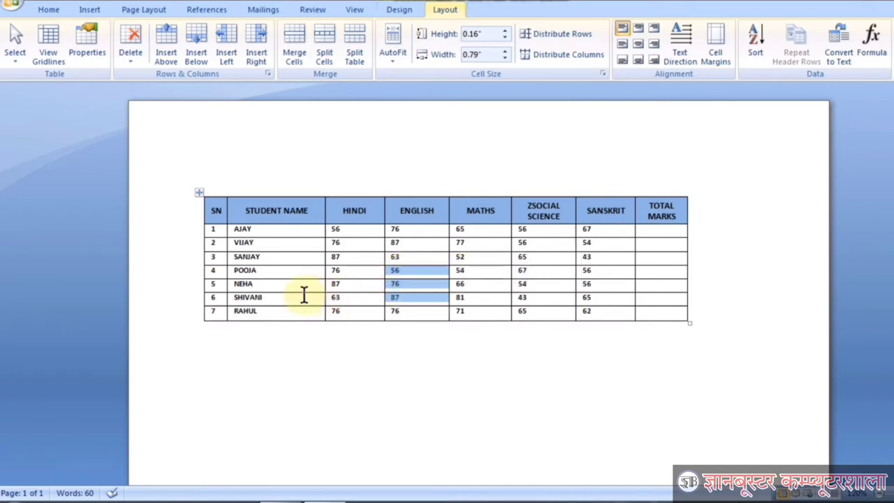
Delete rows 4 to 6 with Delete Rows, then undo with Ctrl+Z.
{"action": "left_click", "coordinate": [129, 61]}
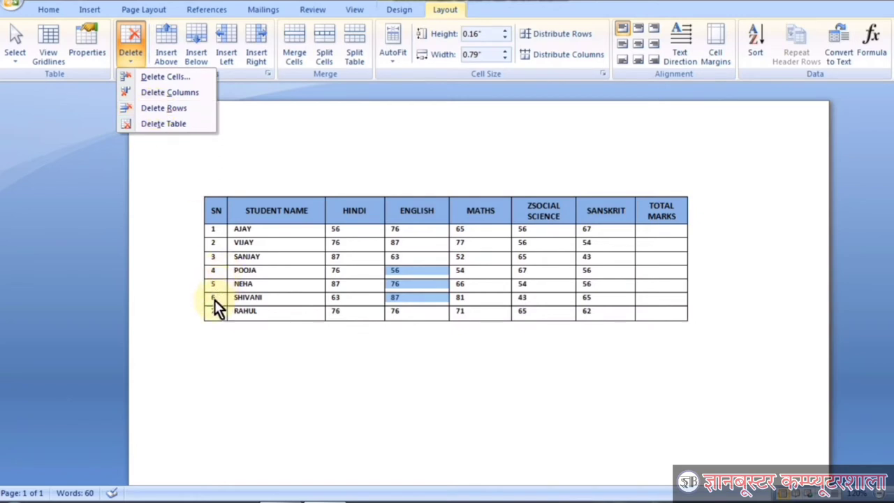
{"action": "left_click", "coordinate": [159, 109]}
{"action": "key", "text": "ctrl+z"}
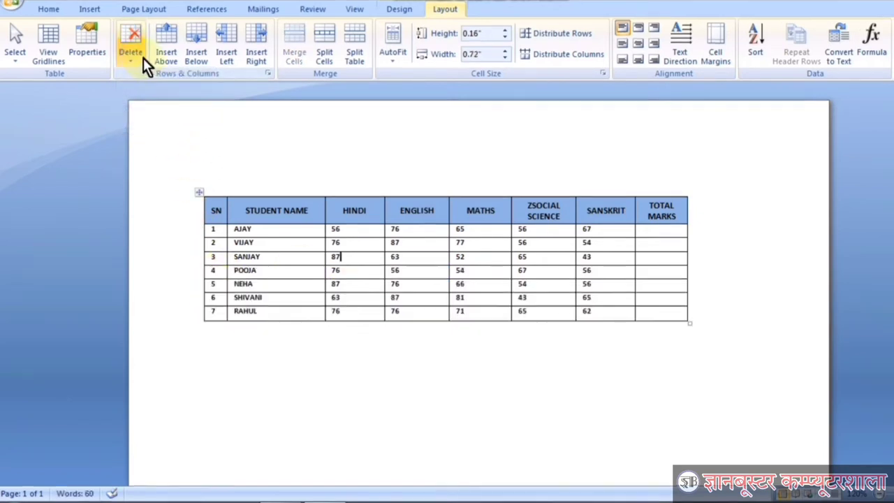
Delete the whole marks table with Delete Table, then undo to bring it back.
{"action": "left_click", "coordinate": [133, 60]}
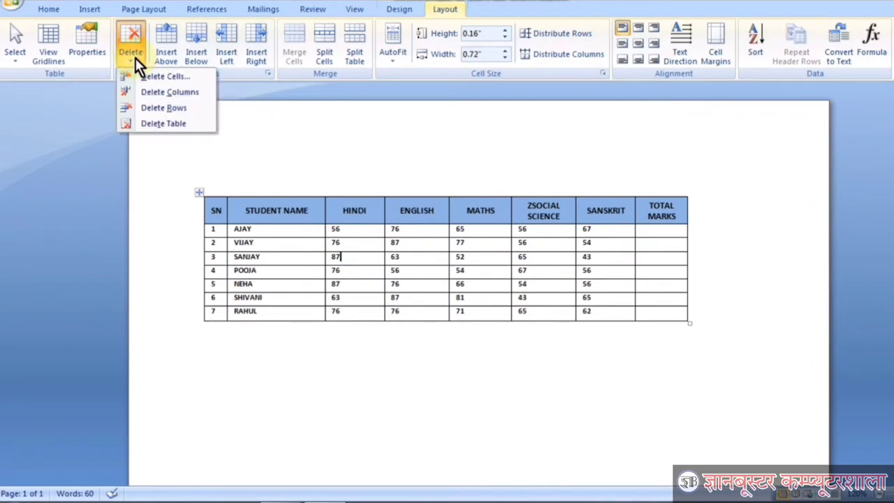
{"action": "left_click", "coordinate": [153, 129]}
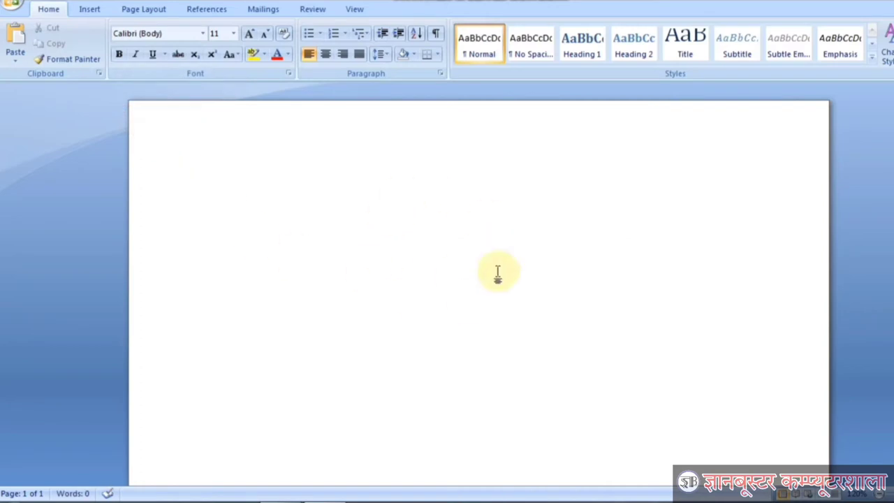
{"action": "key", "text": "ctrl+z"}
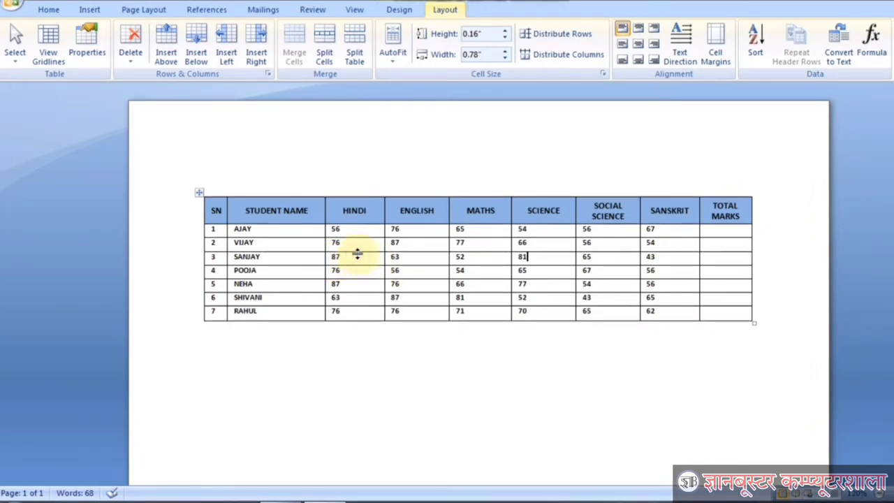
Insert a blank row above SANJAY's row and a blank row below POOJA's row.
{"action": "left_click", "coordinate": [158, 49]}
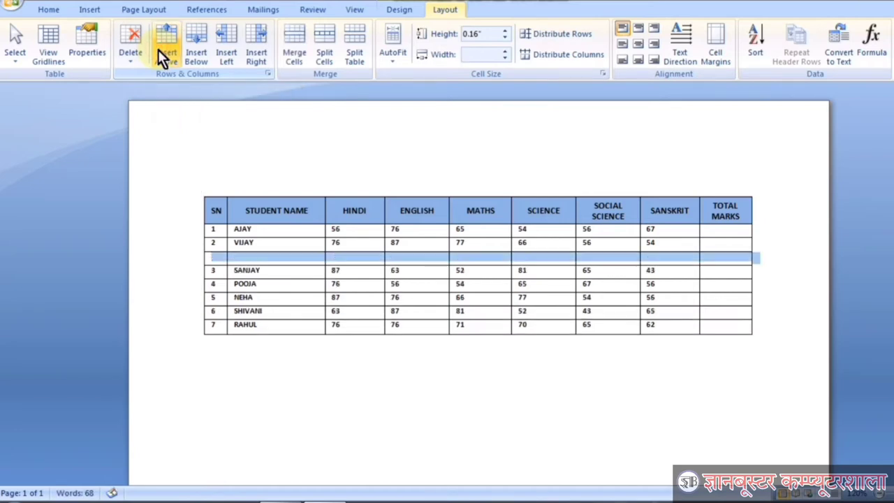
{"action": "left_click", "coordinate": [349, 286]}
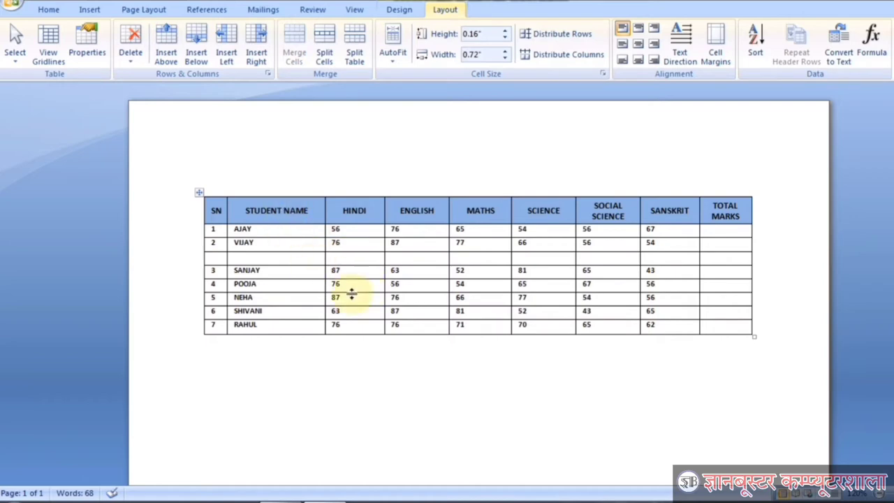
{"action": "left_click", "coordinate": [187, 36]}
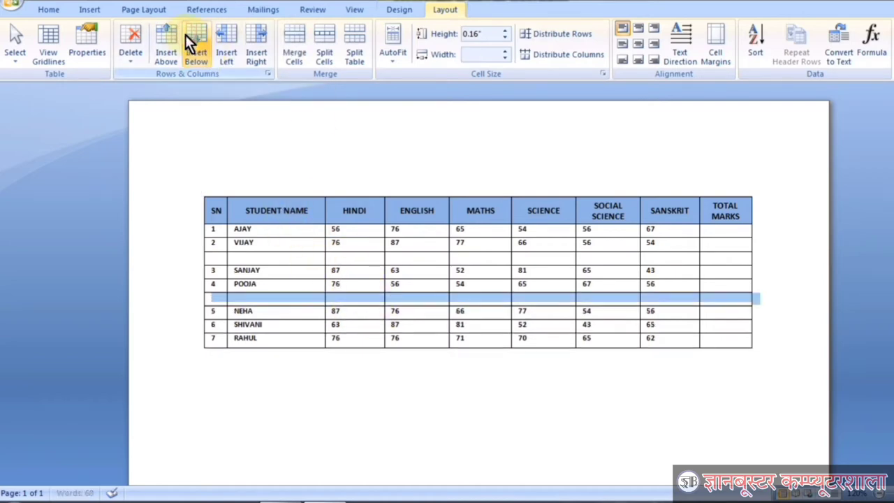
{"action": "left_click", "coordinate": [355, 285]}
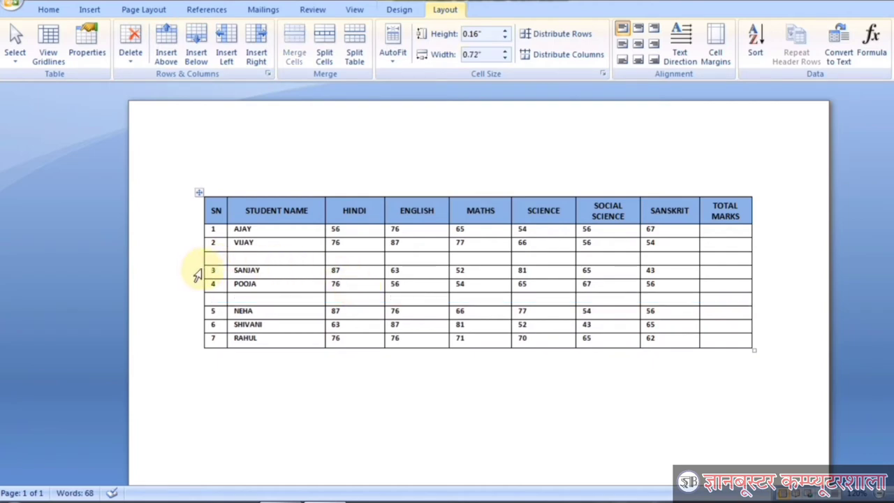
Add two more blank rows above SANJAY and one blank row below SANJAY.
{"action": "key", "text": "ctrl+shift+End"}
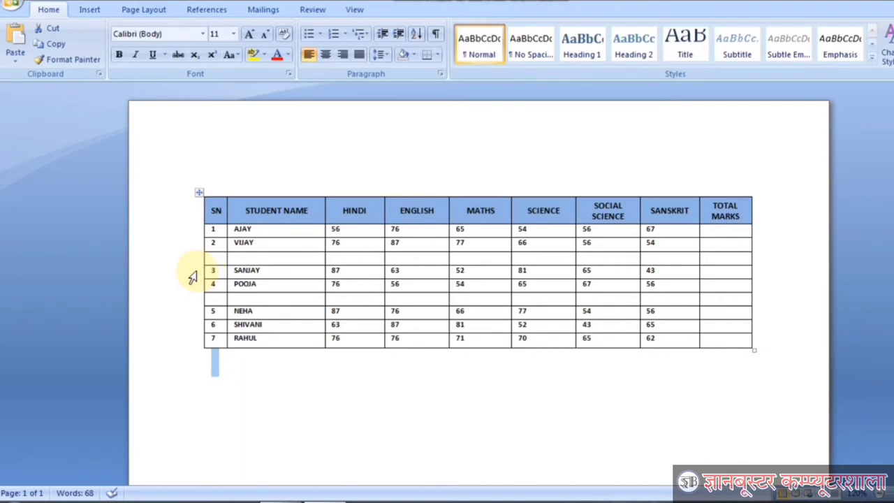
{"action": "left_click", "coordinate": [195, 274]}
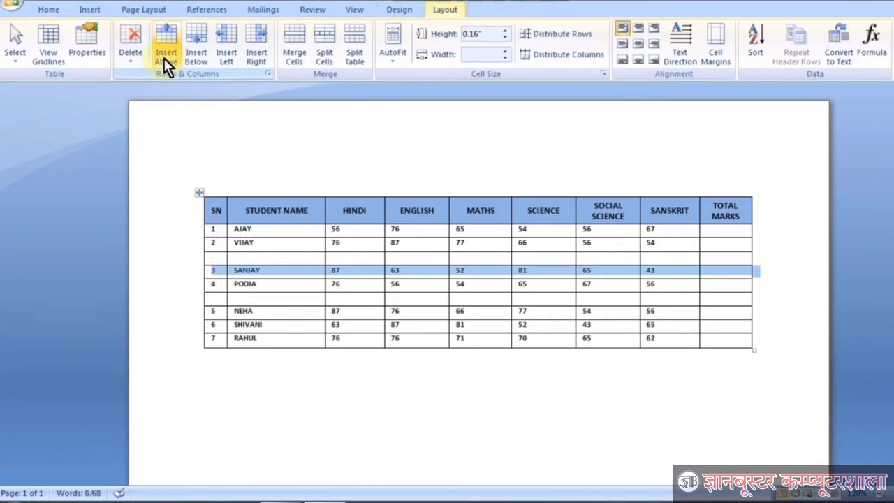
{"action": "left_click", "coordinate": [164, 57]}
{"action": "left_click", "coordinate": [164, 57]}
{"action": "left_click", "coordinate": [191, 299]}
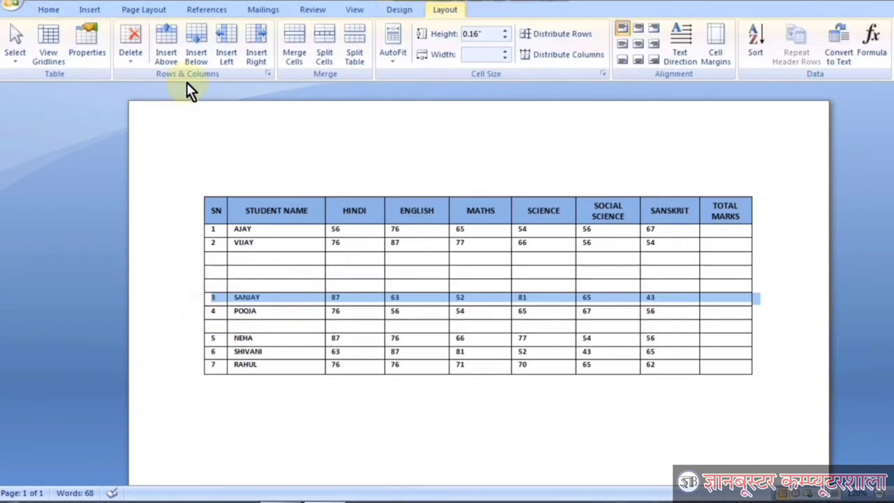
{"action": "left_click", "coordinate": [193, 51]}
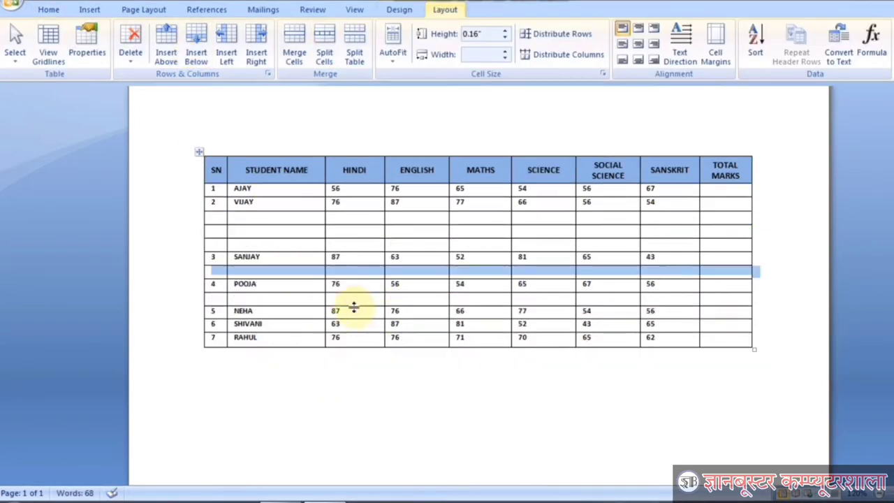
{"action": "scroll", "coordinate": [356, 305], "scroll_direction": "down", "scroll_amount": 1}
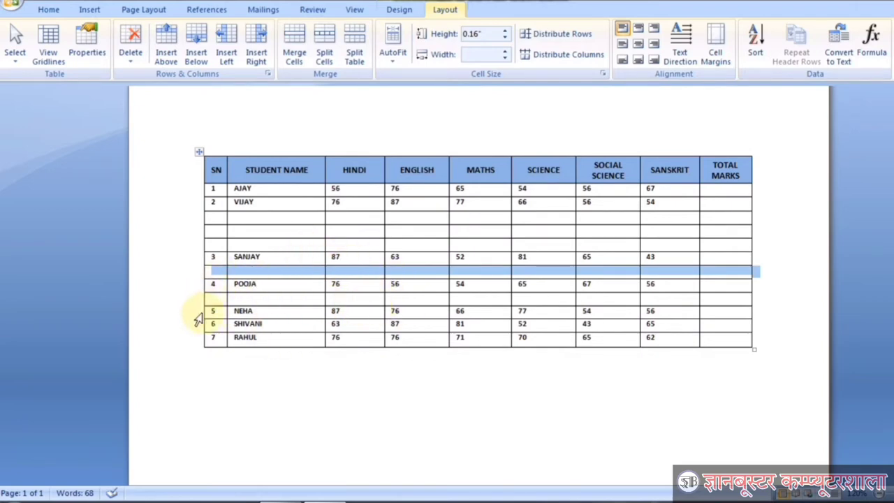
With NEHA and SHIVANI selected, insert two blank rows above NEHA and two below SHIVANI.
{"action": "left_click_drag", "start_coordinate": [197, 316], "coordinate": [195, 328]}
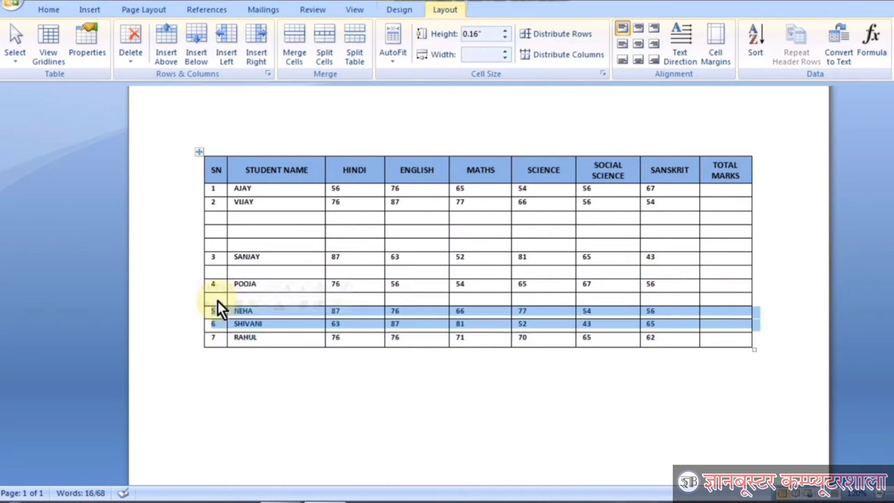
{"action": "left_click", "coordinate": [163, 38]}
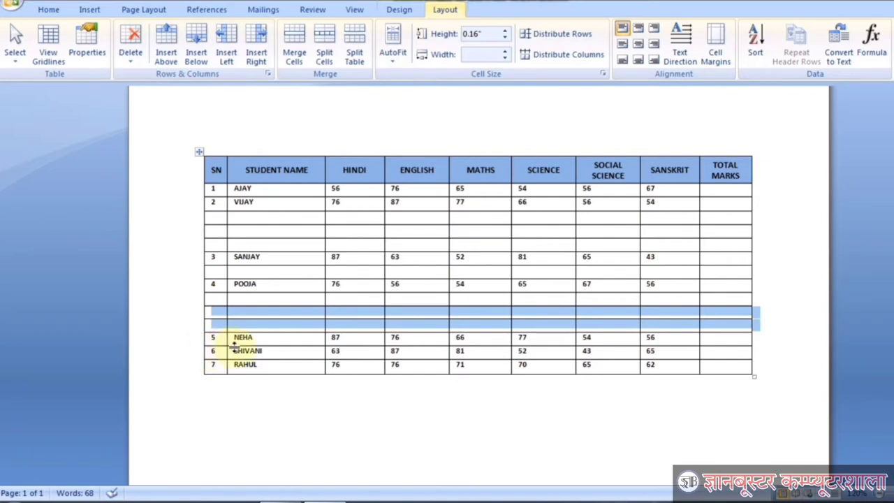
{"action": "left_click_drag", "start_coordinate": [199, 338], "coordinate": [205, 345]}
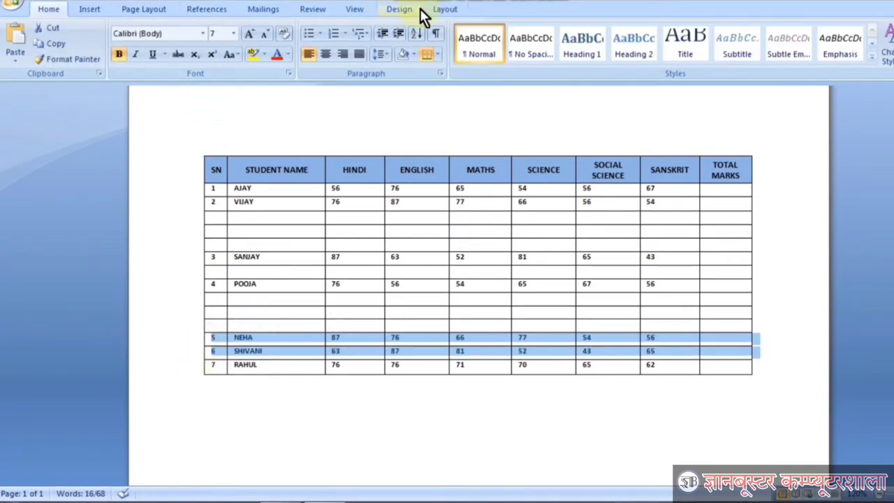
{"action": "left_click", "coordinate": [440, 10]}
{"action": "left_click", "coordinate": [197, 44]}
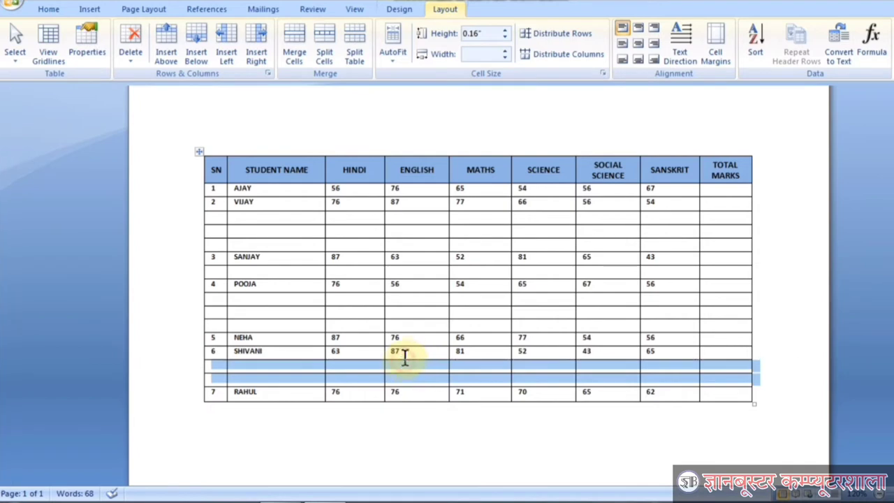
{"action": "left_click", "coordinate": [409, 354]}
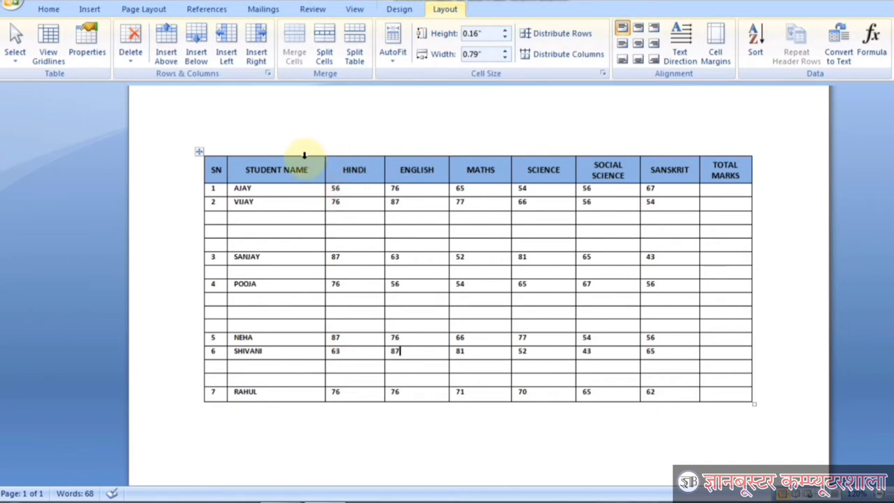
Add a blank column on each side of the STUDENT NAME column.
{"action": "left_click", "coordinate": [304, 155]}
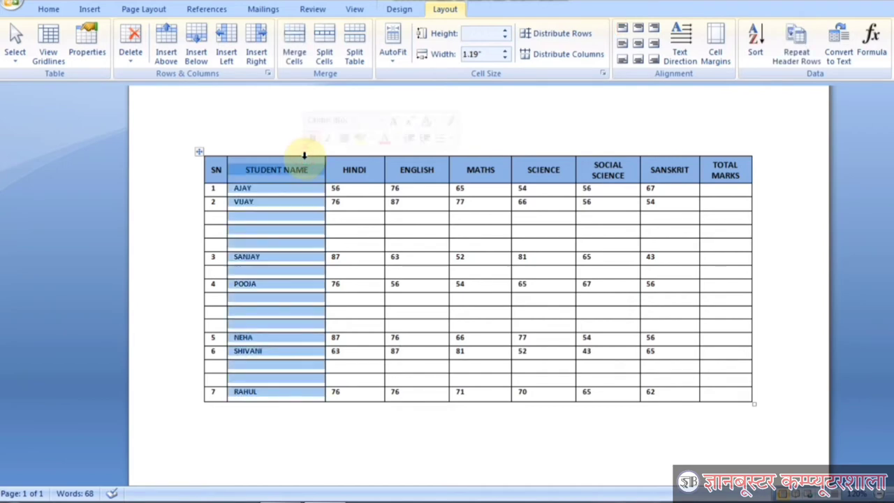
{"action": "left_click", "coordinate": [254, 49]}
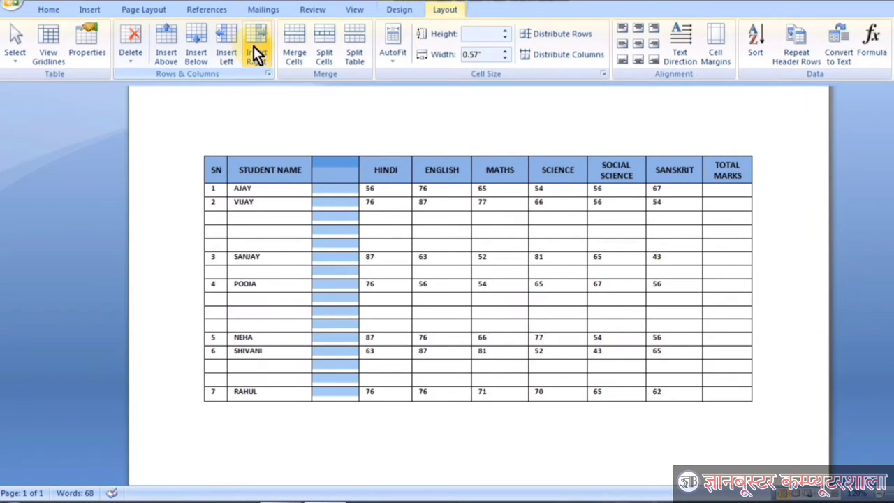
{"action": "left_click", "coordinate": [272, 145]}
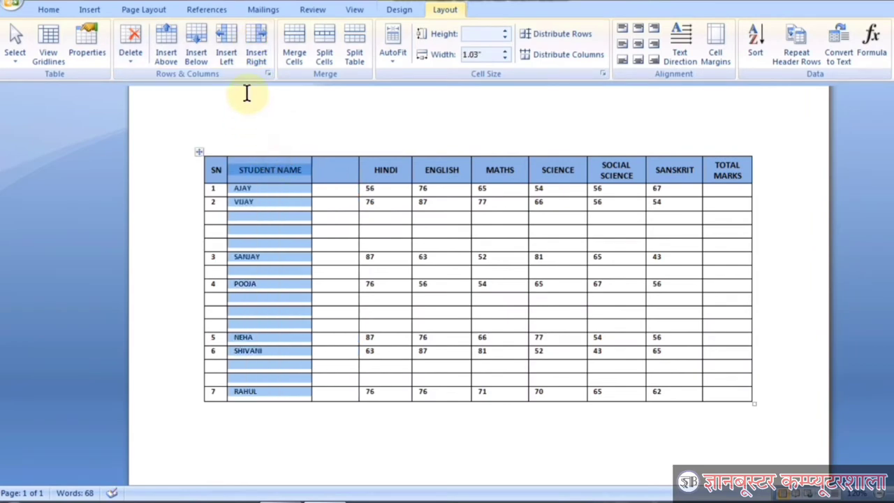
{"action": "left_click", "coordinate": [226, 51]}
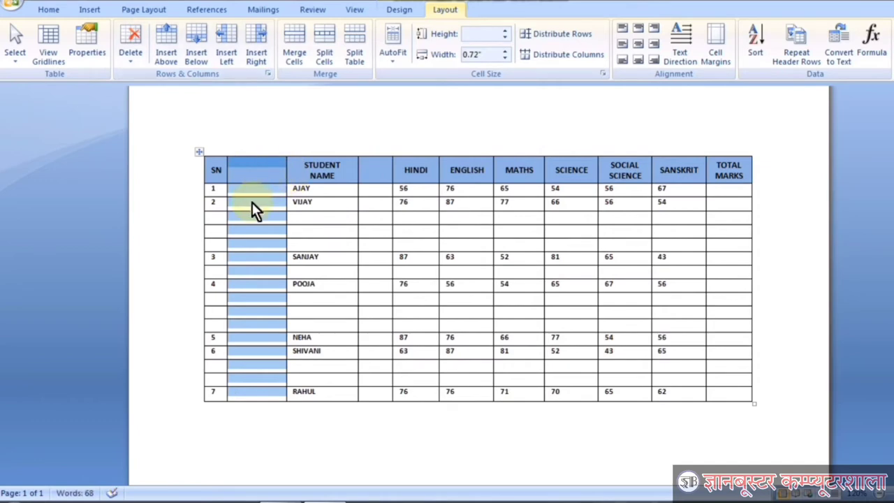
{"action": "left_click", "coordinate": [375, 167]}
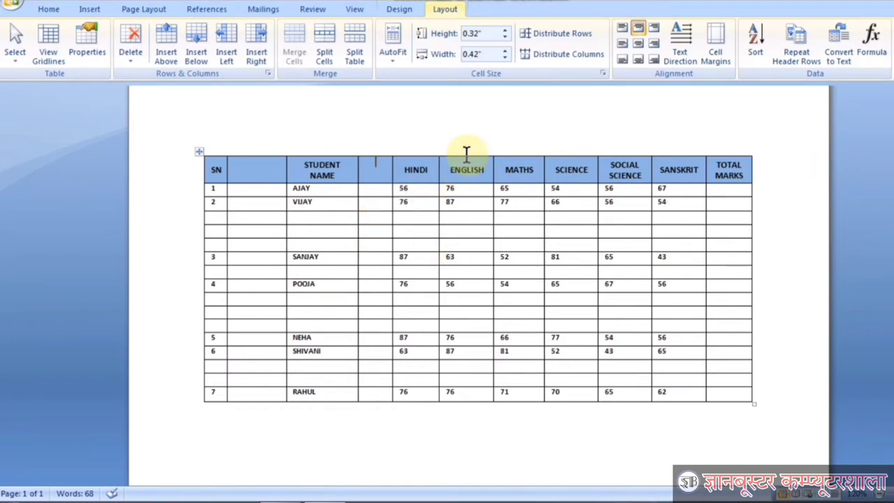
Insert two blank columns left of ENGLISH and two right of SCIENCE.
{"action": "left_click_drag", "start_coordinate": [466, 152], "coordinate": [517, 152]}
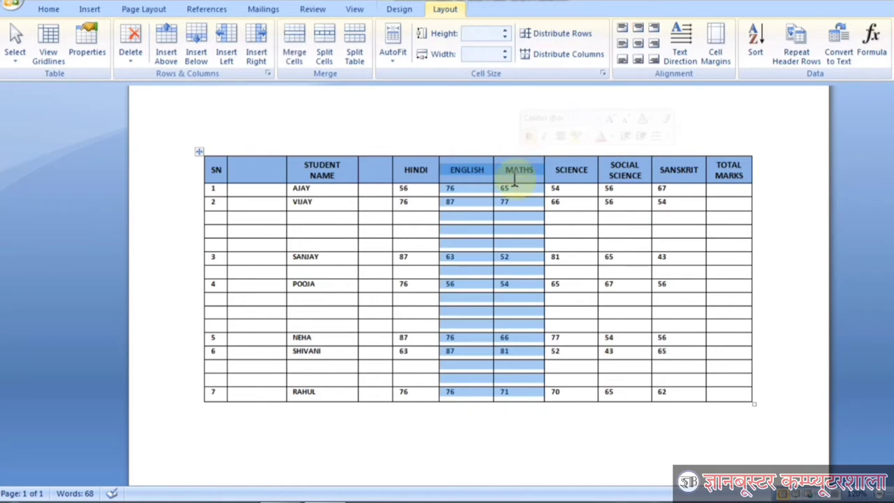
{"action": "left_click", "coordinate": [229, 58]}
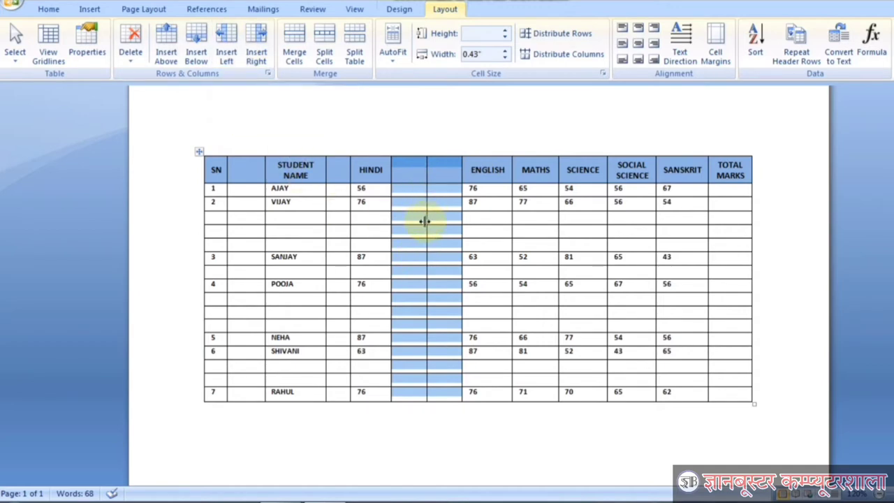
{"action": "left_click_drag", "start_coordinate": [535, 153], "coordinate": [572, 151]}
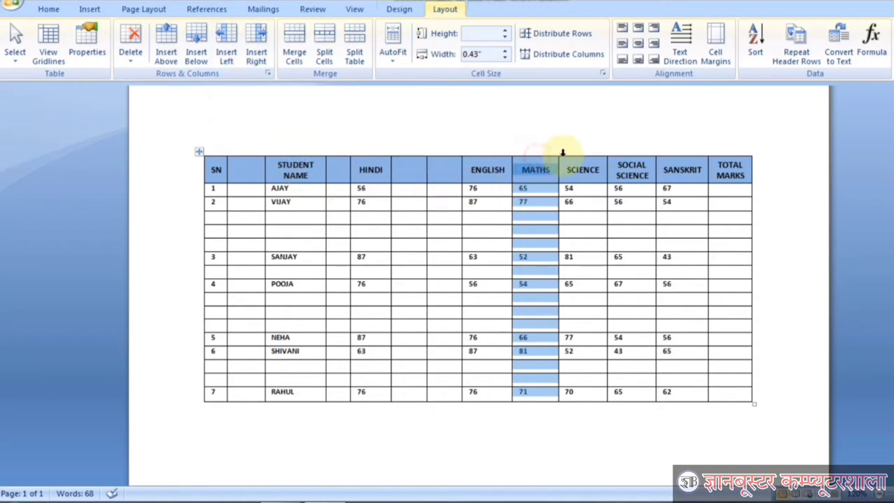
{"action": "left_click", "coordinate": [257, 54]}
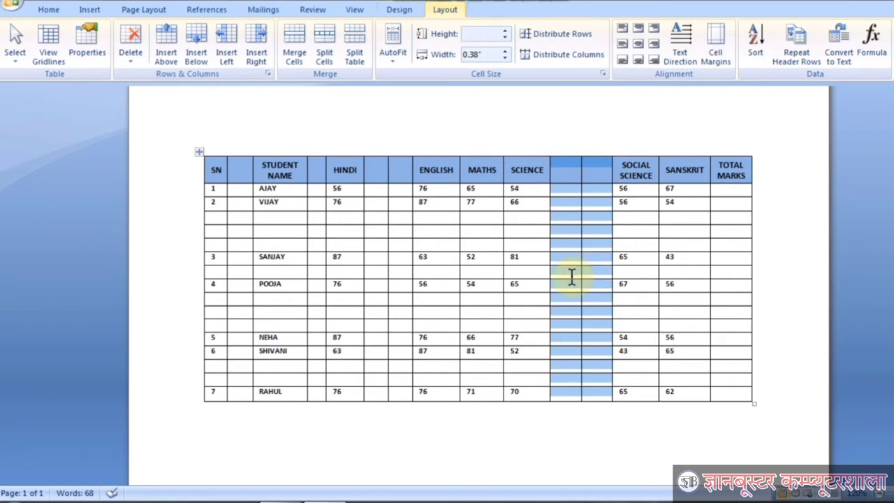
{"action": "left_click", "coordinate": [474, 235]}
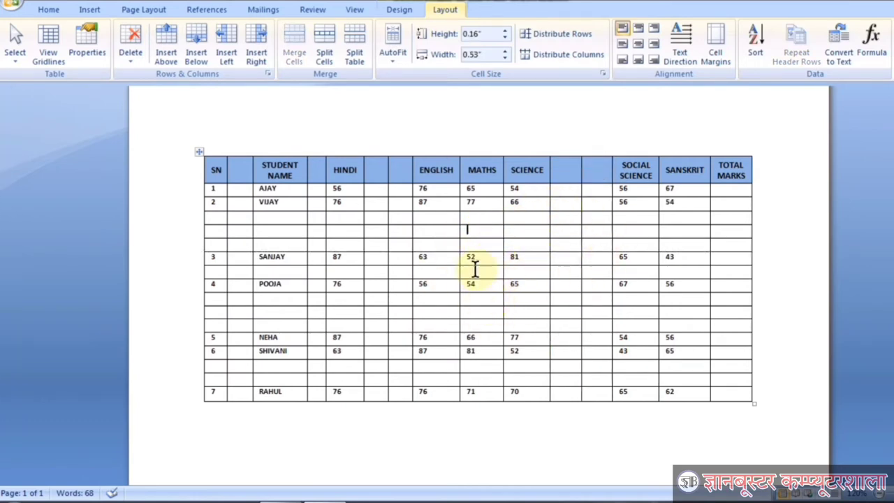
Insert a blank column on each side of the MATHS column.
{"action": "left_click", "coordinate": [481, 202]}
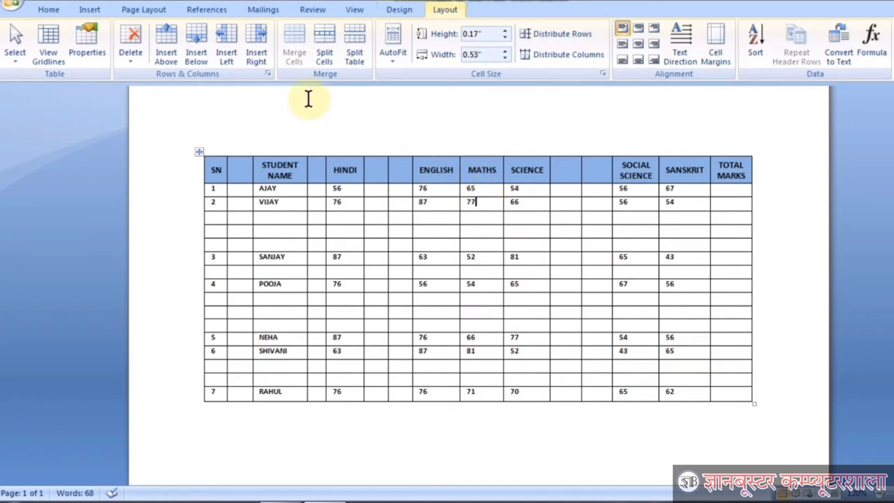
{"action": "left_click", "coordinate": [230, 52]}
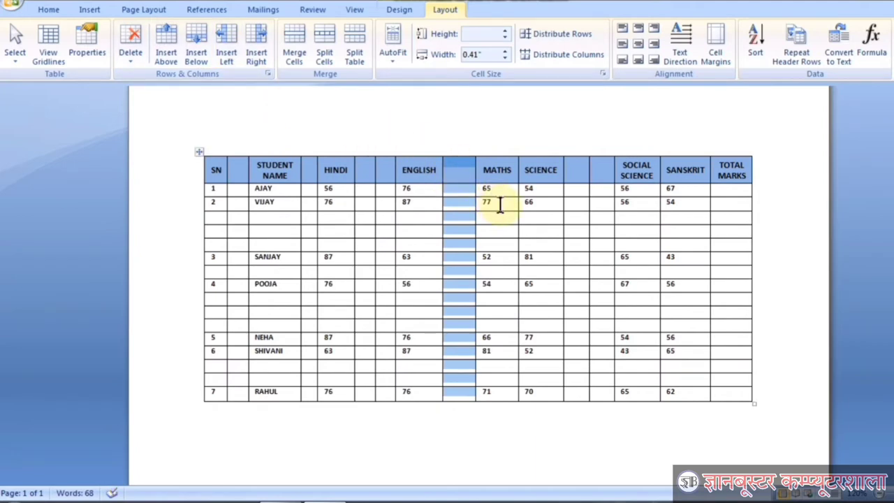
{"action": "left_click", "coordinate": [500, 203]}
{"action": "left_click", "coordinate": [257, 44]}
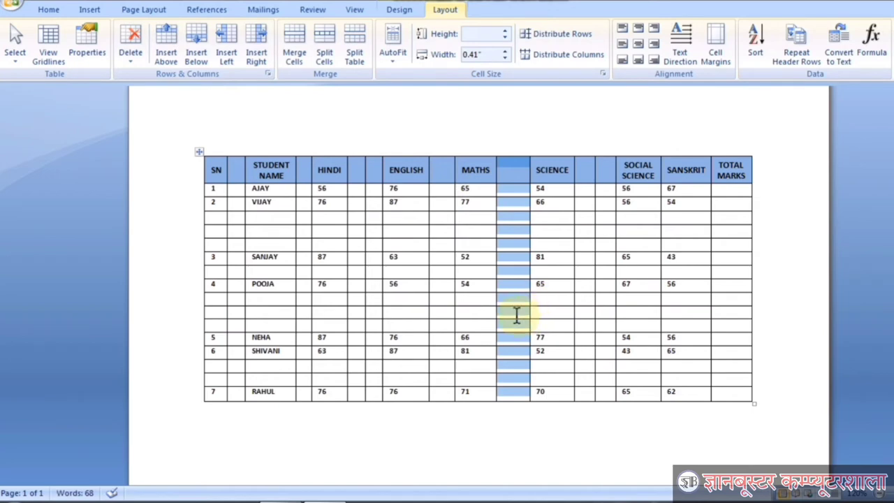
{"action": "left_click", "coordinate": [508, 317]}
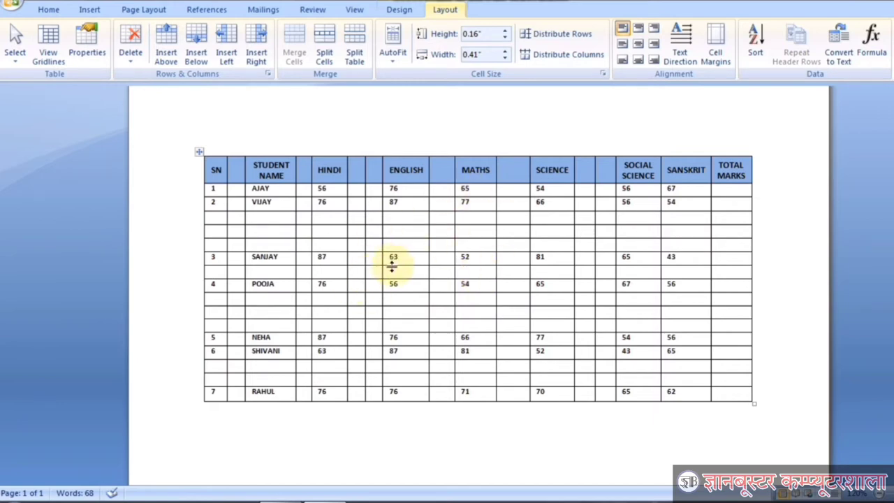
Restore the original table layout and select the TOTAL MARKS cells from VIJAY to NEHA.
{"action": "left_click", "coordinate": [395, 172]}
{"action": "left_click", "coordinate": [401, 202]}
{"action": "right_click", "coordinate": [402, 202]}
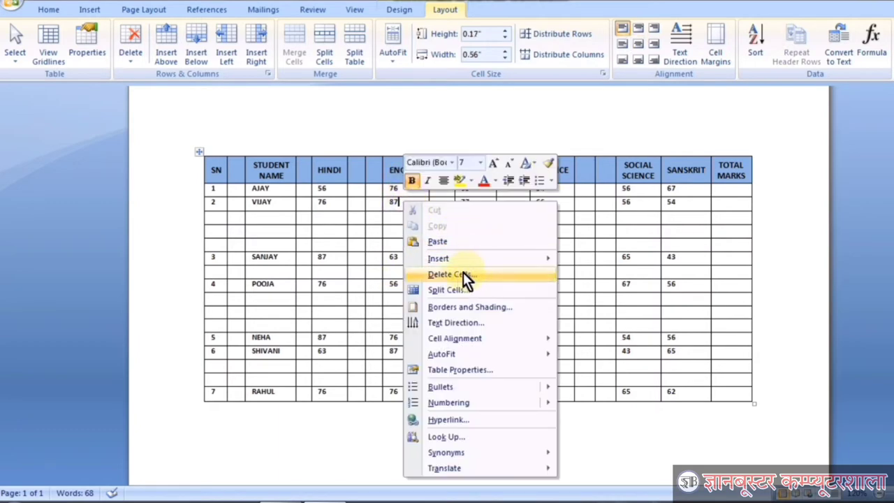
{"action": "mouse_move", "coordinate": [445, 259]}
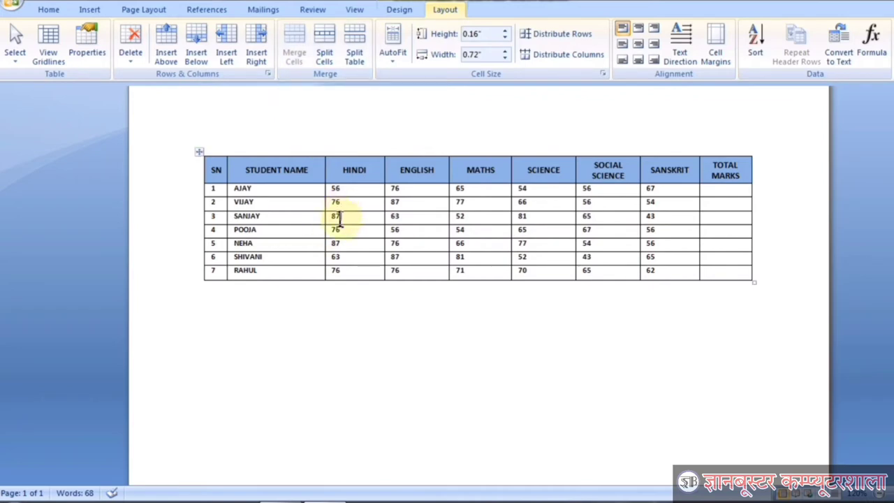
{"action": "left_click_drag", "start_coordinate": [726, 202], "coordinate": [738, 248]}
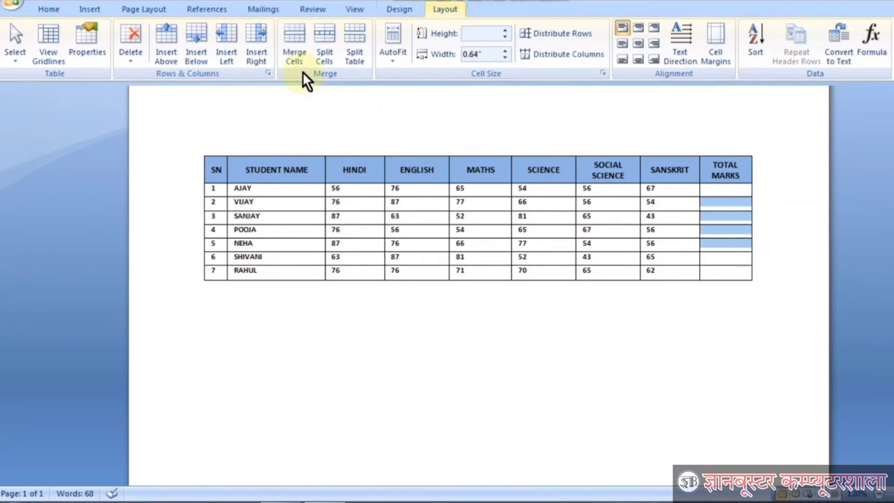
Merge the VIJAY-to-NEHA TOTAL MARKS cells into one tall cell.
{"action": "left_click", "coordinate": [298, 61]}
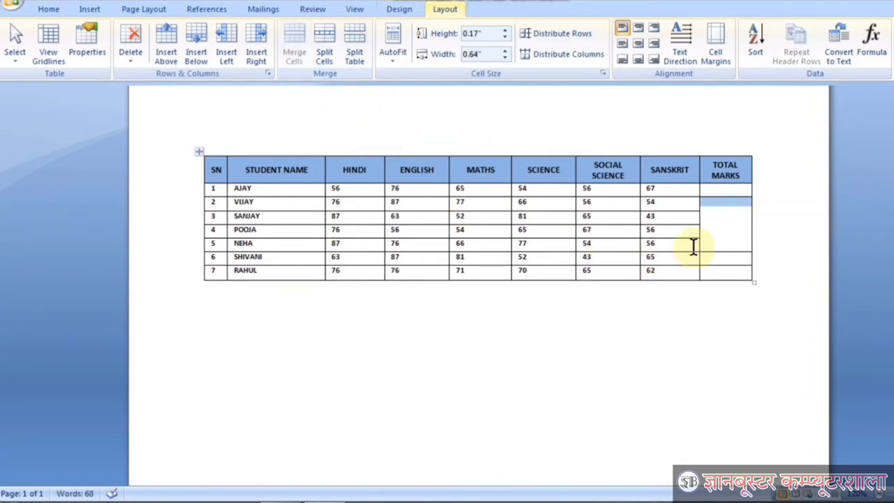
{"action": "left_click", "coordinate": [715, 230]}
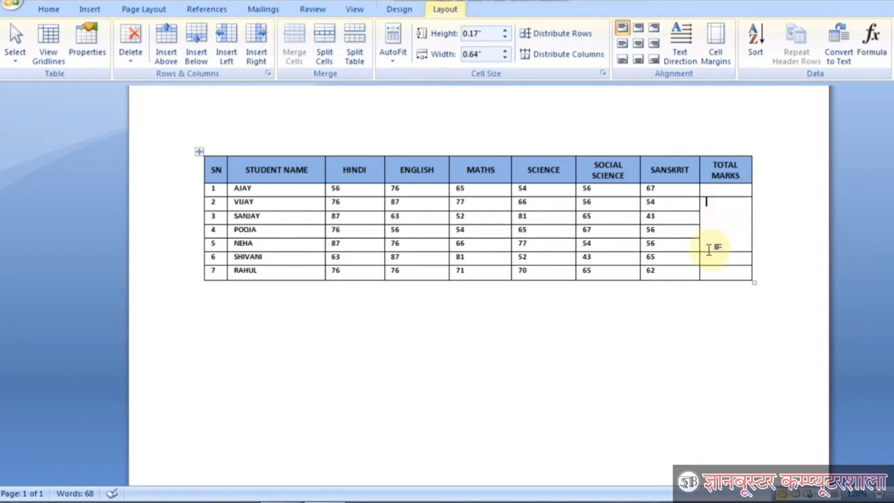
{"action": "left_click_drag", "start_coordinate": [530, 243], "coordinate": [530, 257]}
Try merging POOJA's HINDI, ENGLISH and MATHS cells, then undo the merge.
{"action": "left_click_drag", "start_coordinate": [368, 231], "coordinate": [462, 235]}
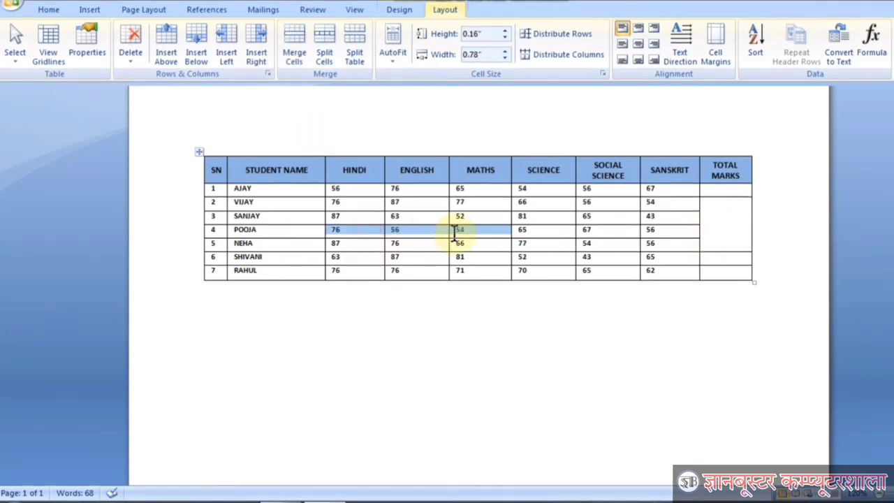
{"action": "left_click", "coordinate": [300, 62]}
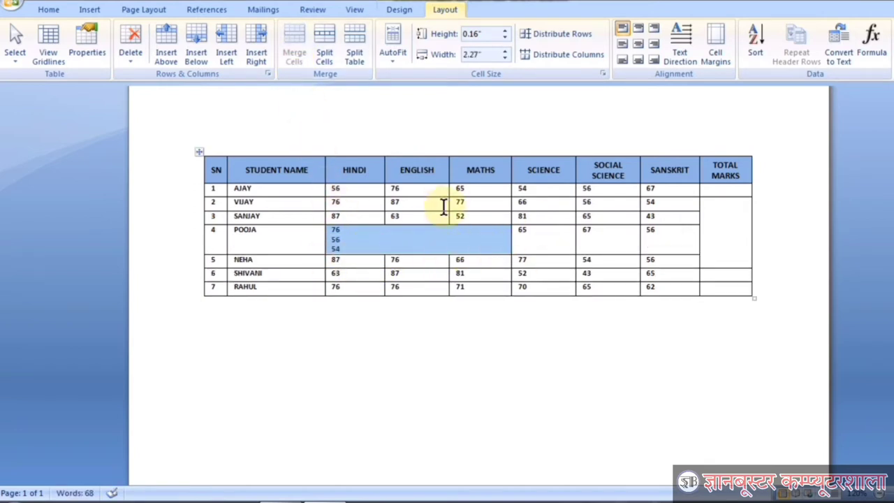
{"action": "key", "text": "ctrl+z"}
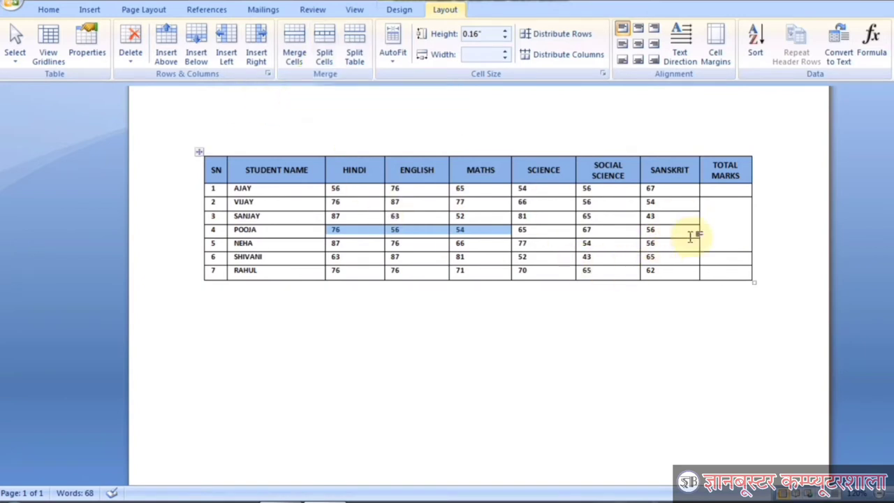
{"action": "left_click", "coordinate": [712, 221]}
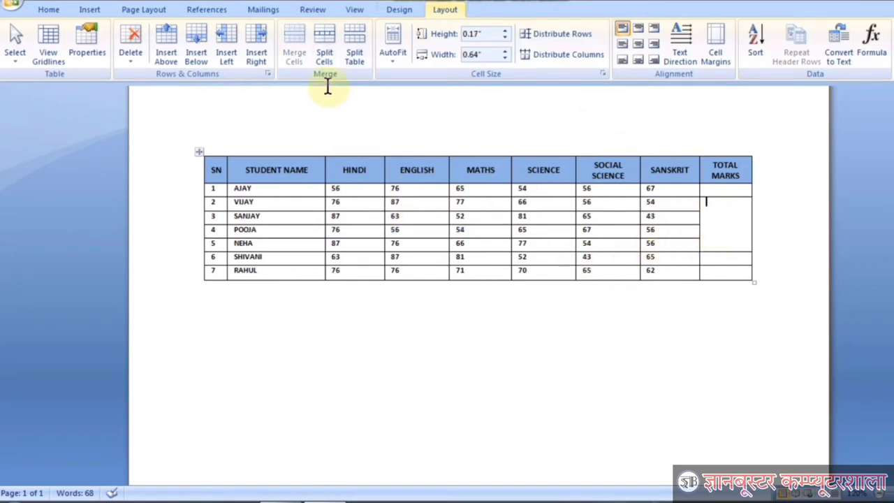
Split the merged TOTAL MARKS cell into 1 column and 4 rows.
{"action": "left_click", "coordinate": [325, 45]}
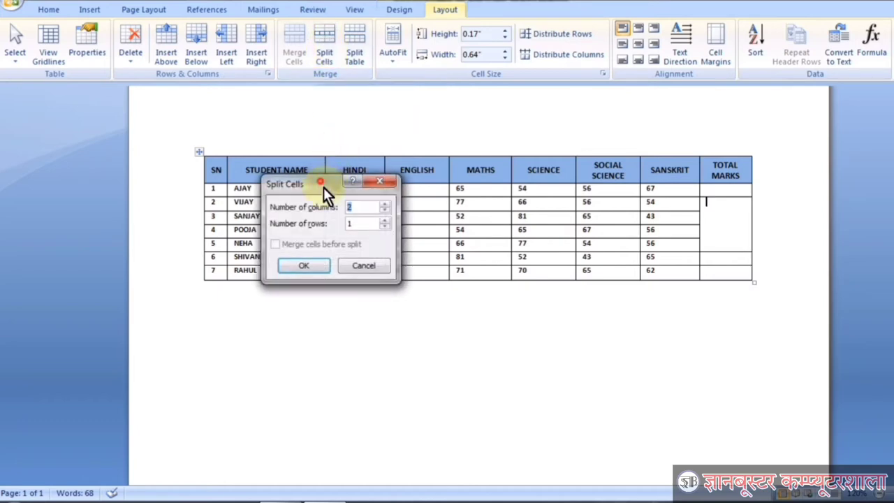
{"action": "left_click_drag", "start_coordinate": [323, 188], "coordinate": [382, 305]}
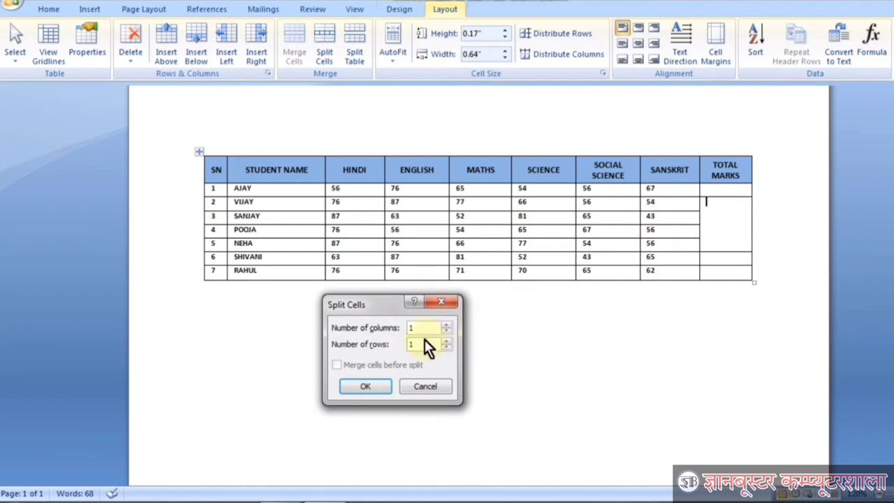
{"action": "left_click", "coordinate": [449, 340]}
{"action": "left_click", "coordinate": [450, 339]}
{"action": "left_click", "coordinate": [450, 339]}
{"action": "left_click", "coordinate": [375, 386]}
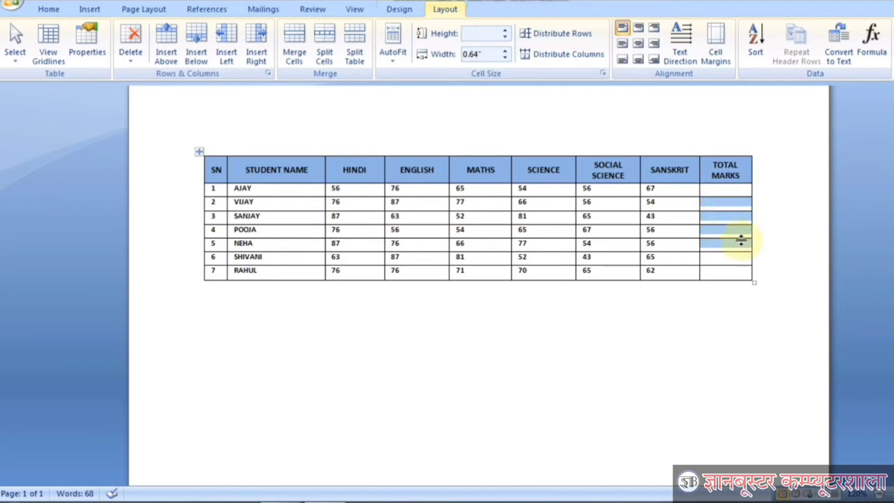
Split RAHUL's TOTAL MARKS cell into a grid of 2 columns by 2 rows.
{"action": "left_click", "coordinate": [722, 273]}
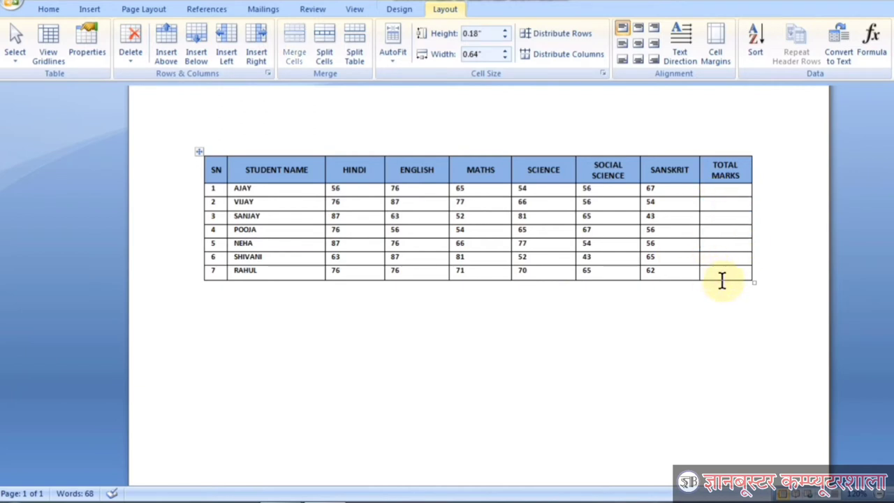
{"action": "left_click", "coordinate": [324, 52]}
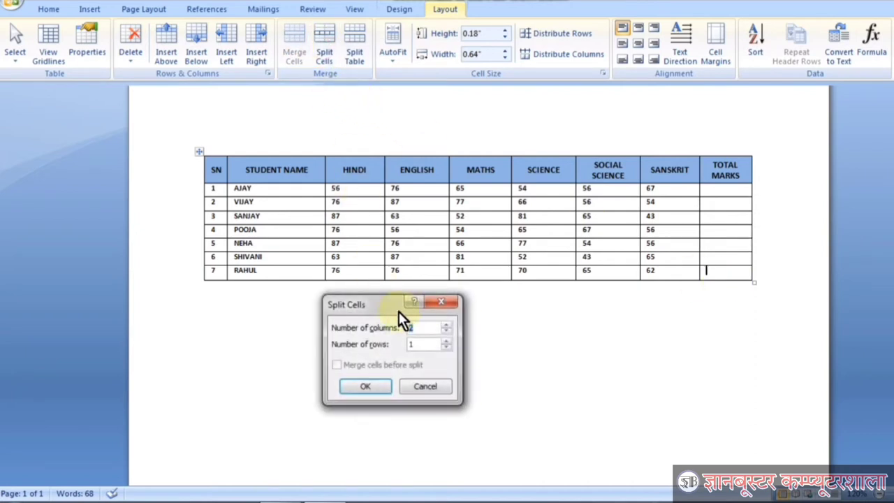
{"action": "left_click_drag", "start_coordinate": [384, 302], "coordinate": [371, 289]}
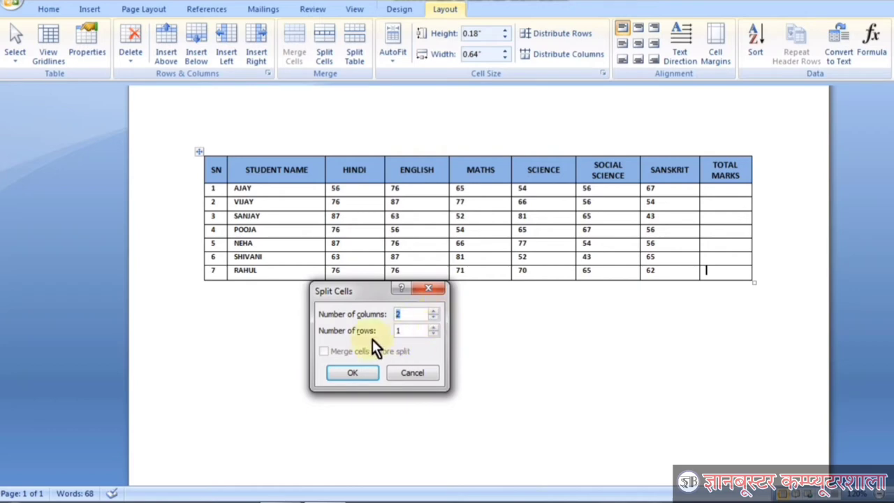
{"action": "left_click", "coordinate": [434, 327]}
{"action": "left_click", "coordinate": [362, 370]}
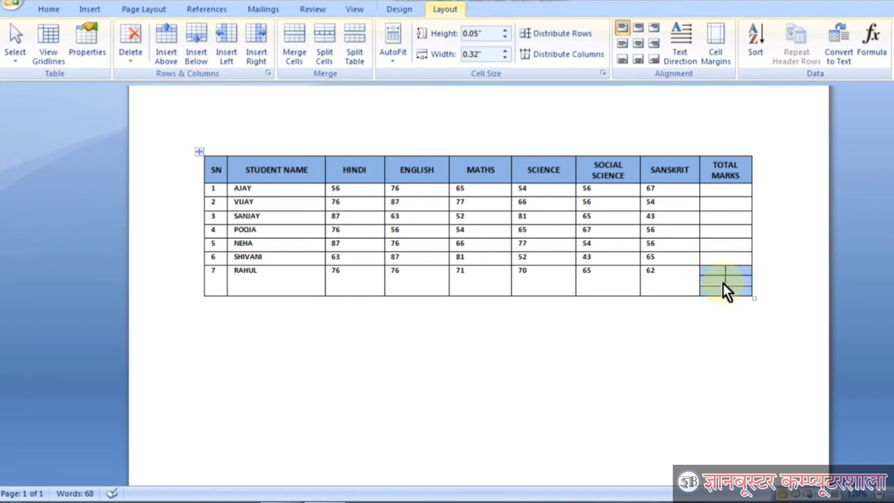
{"action": "left_click", "coordinate": [689, 259]}
Insert a blank row above the heading row.
{"action": "scroll", "coordinate": [594, 229], "scroll_direction": "up", "scroll_amount": 2}
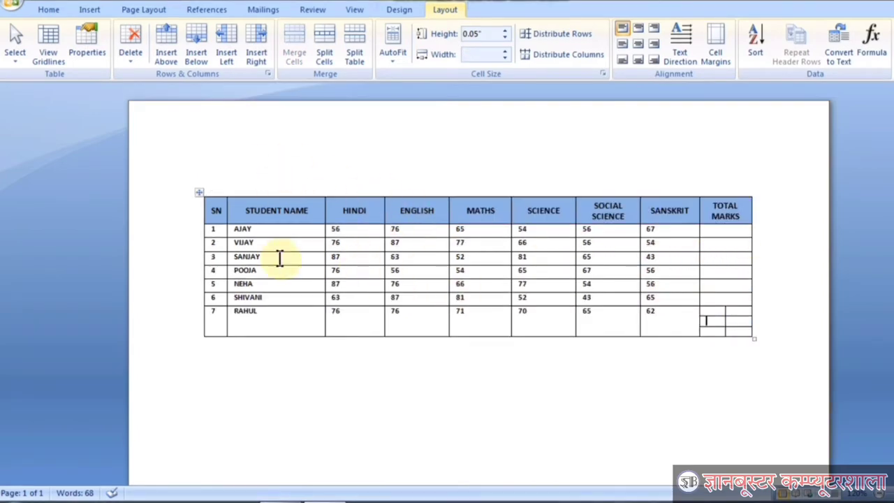
{"action": "left_click", "coordinate": [253, 230]}
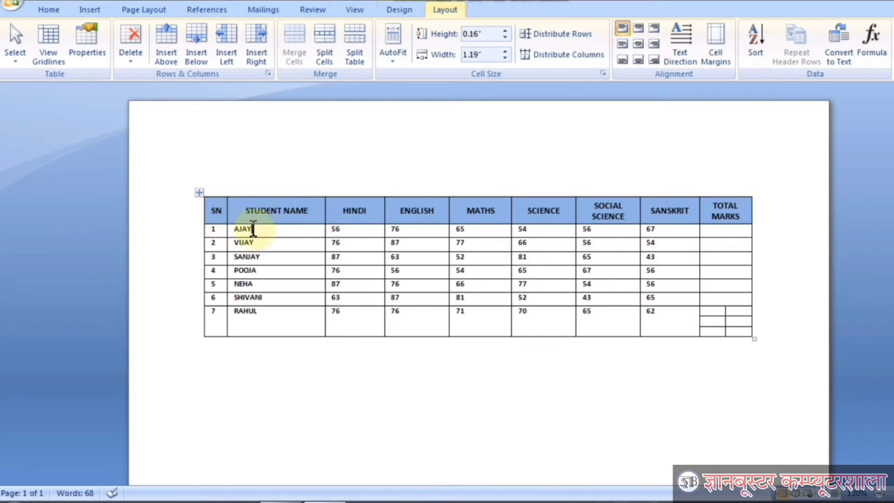
{"action": "left_click", "coordinate": [198, 214]}
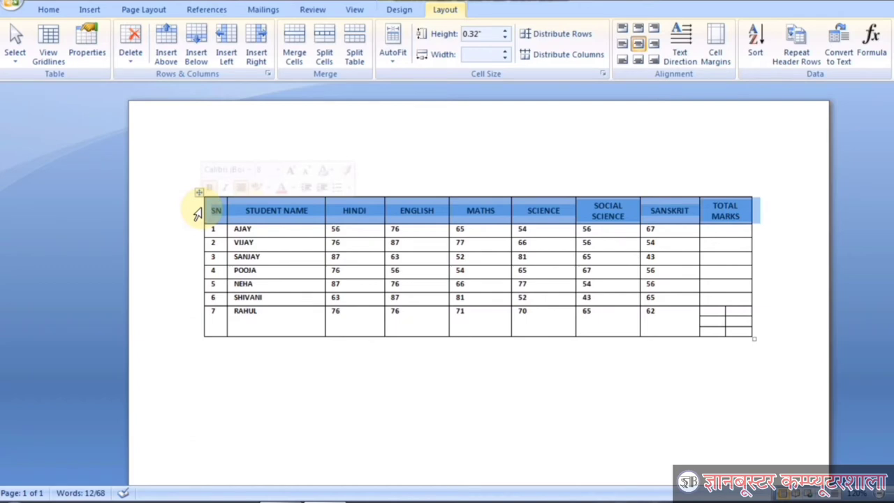
{"action": "left_click", "coordinate": [165, 53]}
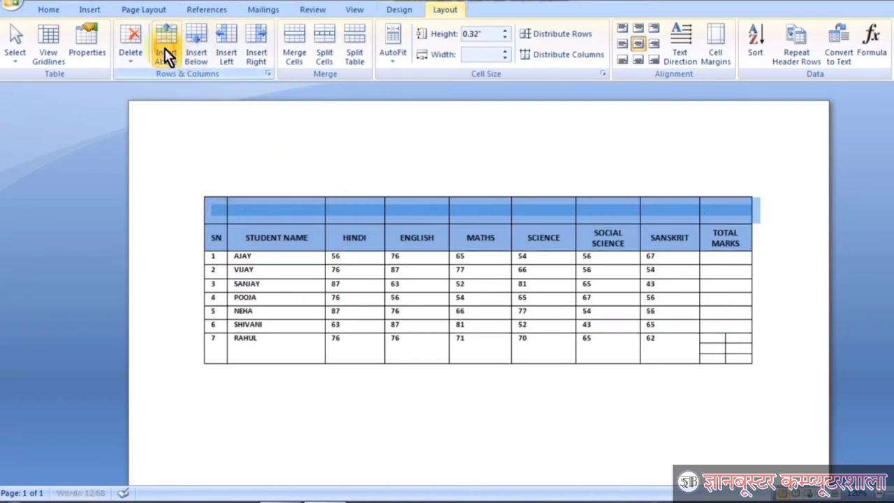
Merge the new row's cells above HINDI through SANSKRIT and type SUBJECT.
{"action": "left_click", "coordinate": [320, 211]}
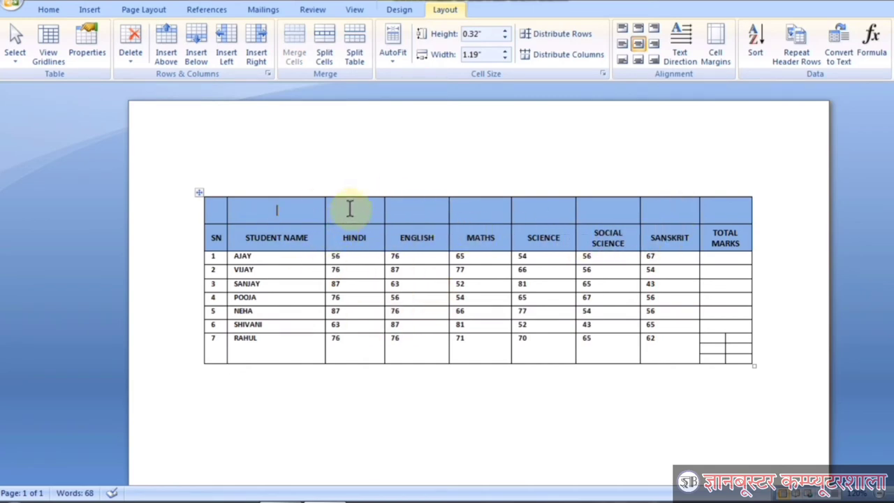
{"action": "left_click_drag", "start_coordinate": [350, 210], "coordinate": [670, 211]}
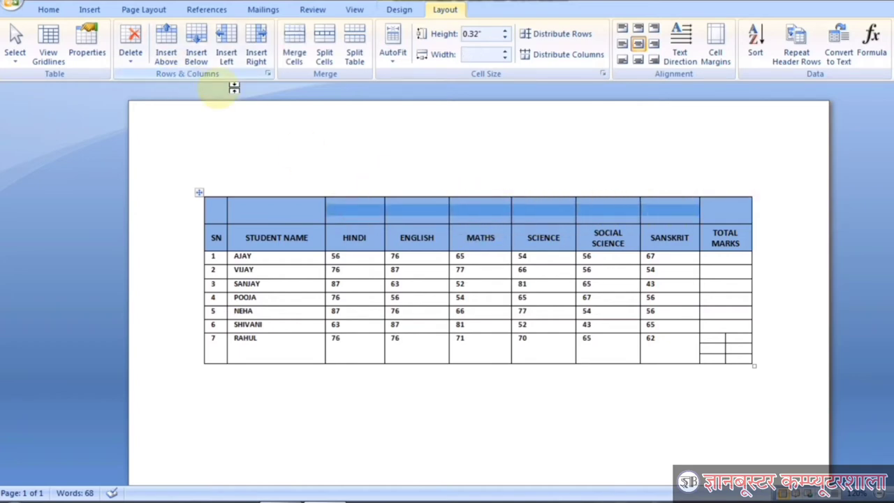
{"action": "left_click", "coordinate": [294, 50]}
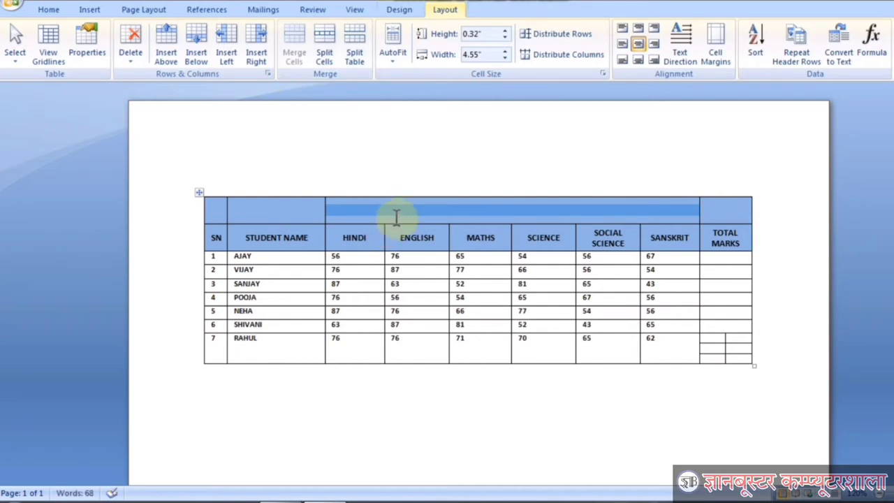
{"action": "left_click", "coordinate": [465, 212]}
{"action": "type", "text": "S"}
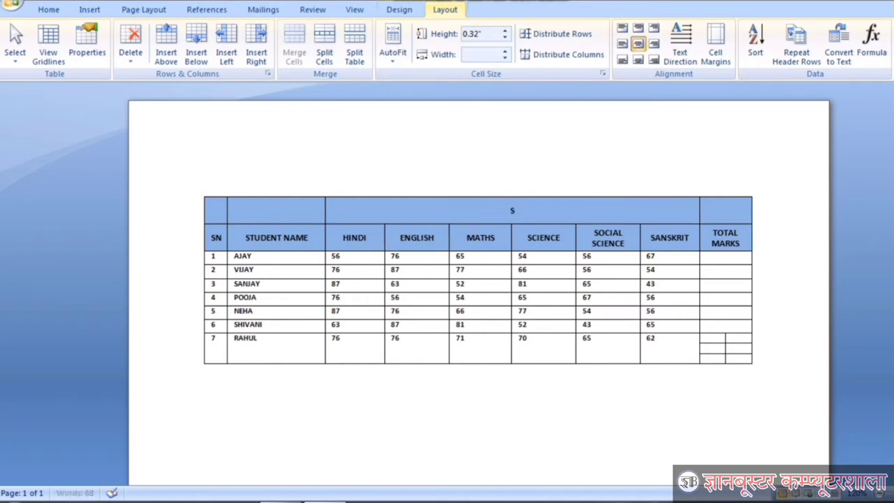
{"action": "type", "text": "UBJECT"}
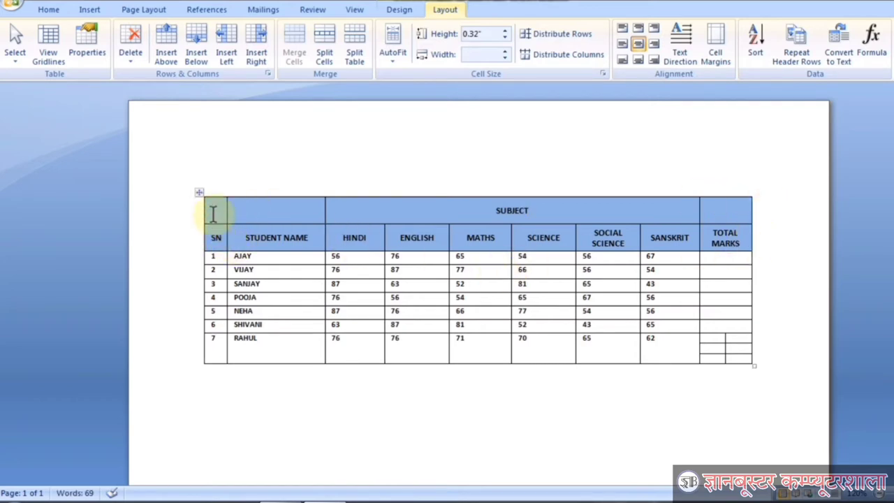
Merge the empty top cells into the SN, STUDENT NAME and TOTAL MARKS headings.
{"action": "left_click_drag", "start_coordinate": [215, 213], "coordinate": [213, 241]}
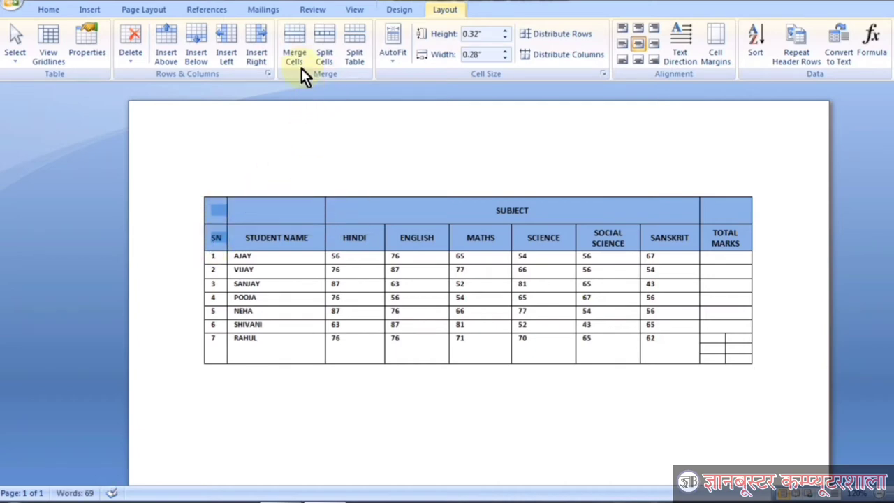
{"action": "left_click", "coordinate": [296, 54]}
{"action": "left_click_drag", "start_coordinate": [279, 223], "coordinate": [279, 241]}
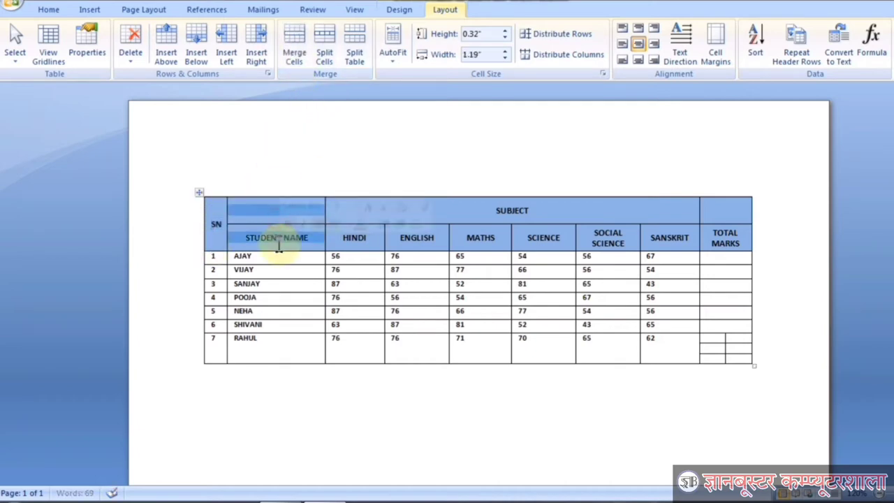
{"action": "left_click", "coordinate": [288, 43]}
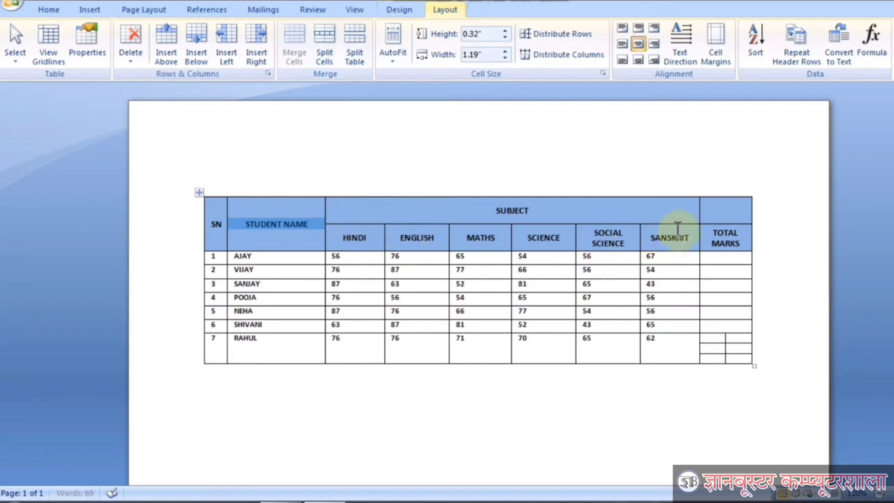
{"action": "left_click_drag", "start_coordinate": [713, 207], "coordinate": [715, 231]}
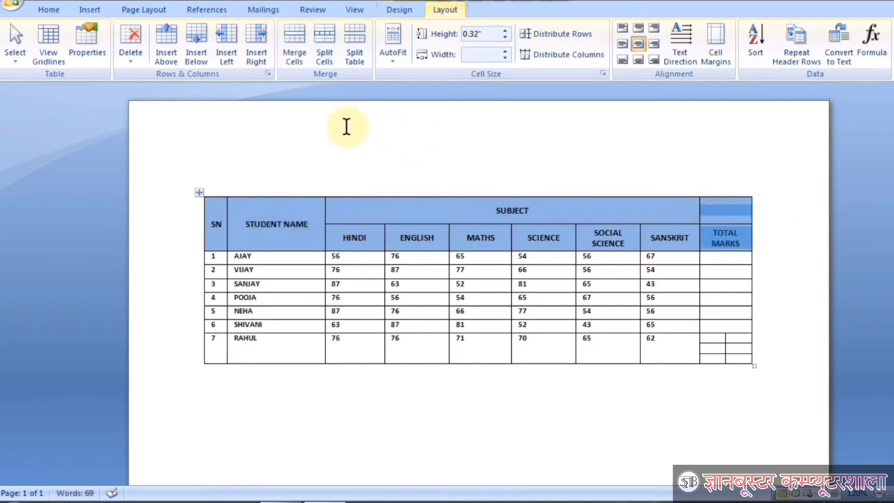
{"action": "left_click", "coordinate": [294, 41]}
{"action": "left_click", "coordinate": [724, 219]}
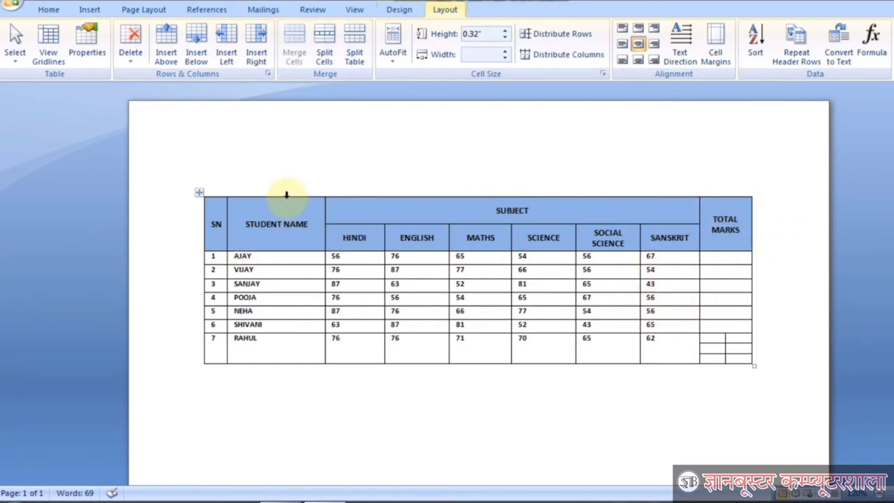
Open the Split Cells options for STUDENT NAME and cancel without changes.
{"action": "left_click_drag", "start_coordinate": [245, 223], "coordinate": [285, 234]}
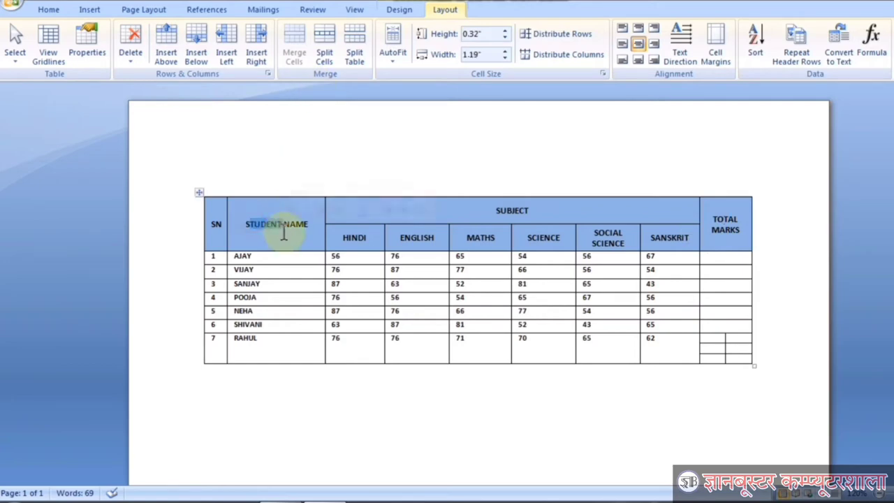
{"action": "left_click", "coordinate": [324, 61]}
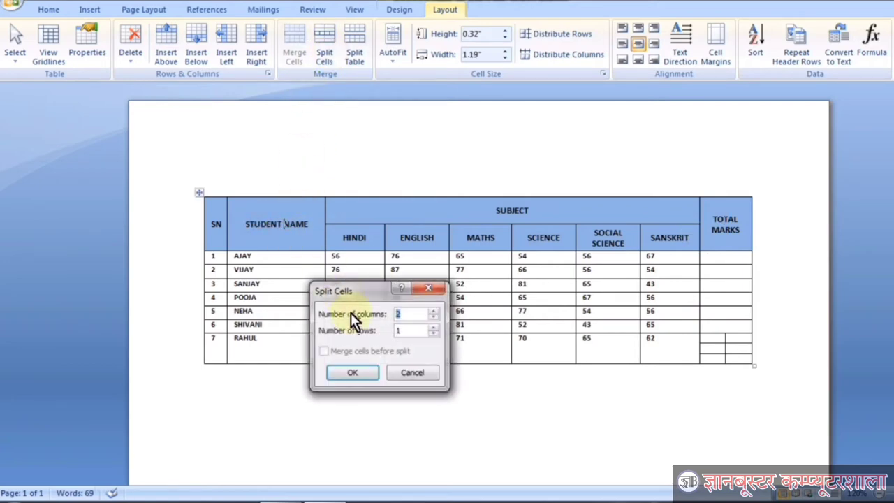
{"action": "left_click", "coordinate": [413, 372]}
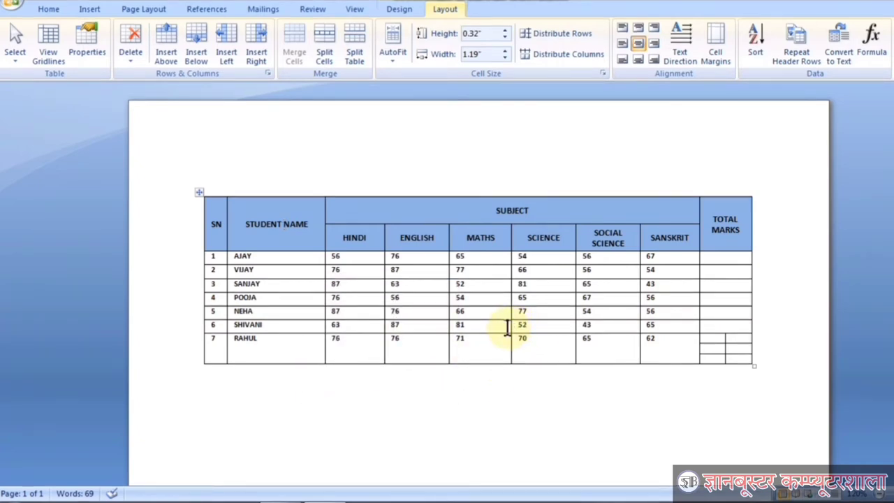
{"action": "left_click", "coordinate": [471, 353]}
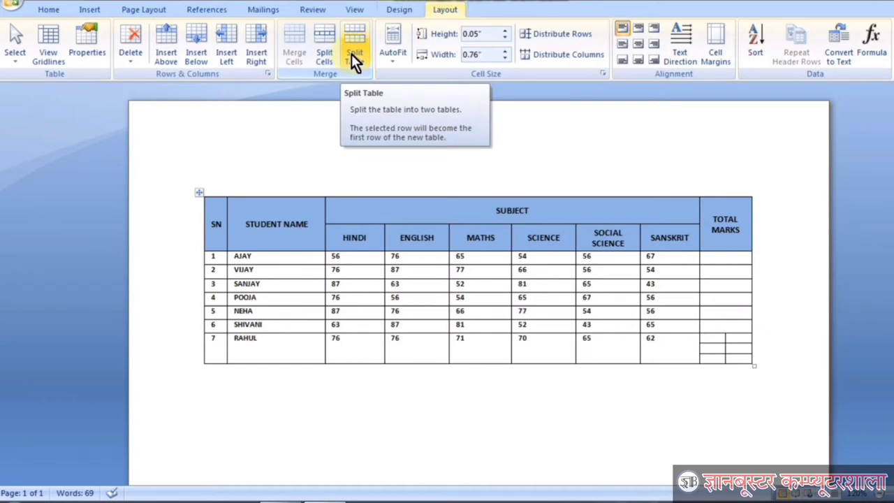
Split the table at NEHA's row and move rows 5–7 below the main table.
{"action": "left_click", "coordinate": [261, 311]}
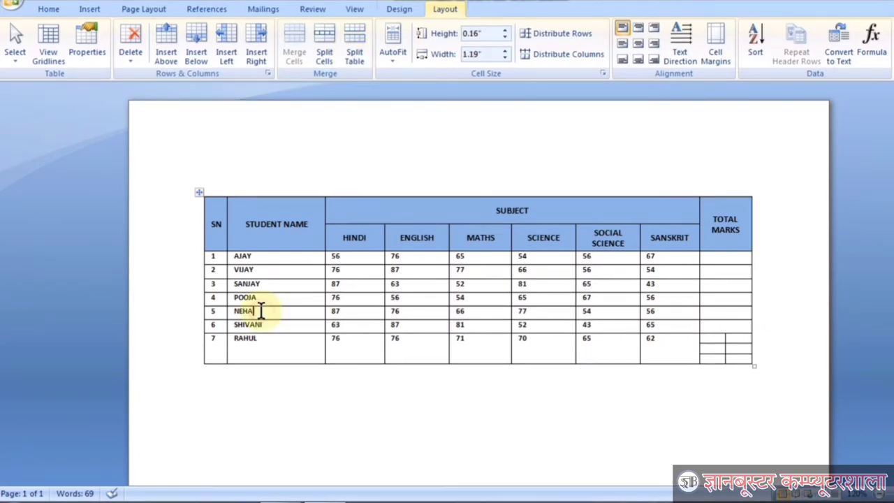
{"action": "left_click", "coordinate": [353, 51]}
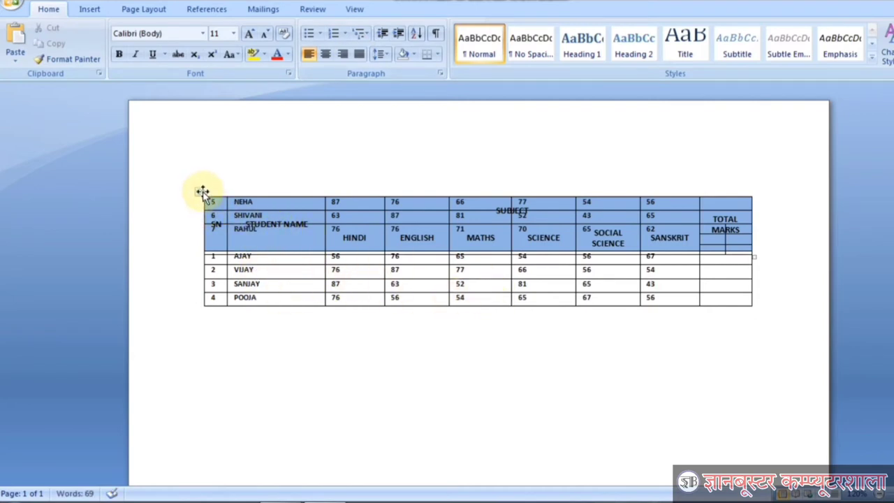
{"action": "left_click_drag", "start_coordinate": [202, 192], "coordinate": [205, 353]}
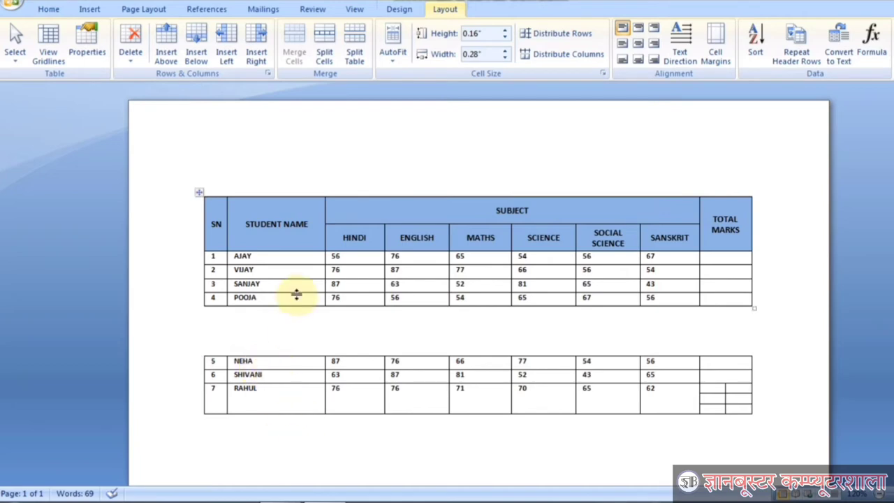
Split SHIVANI and RAHUL into a third table and move it further down.
{"action": "left_click", "coordinate": [274, 374]}
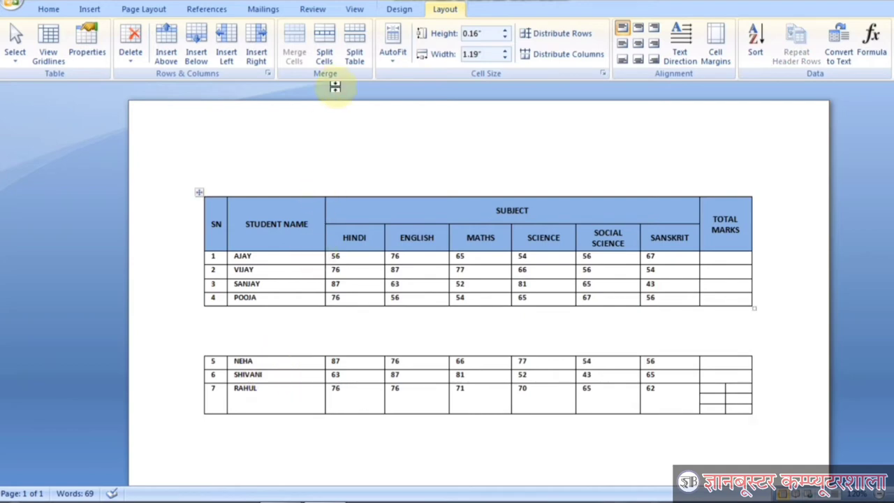
{"action": "left_click", "coordinate": [353, 52]}
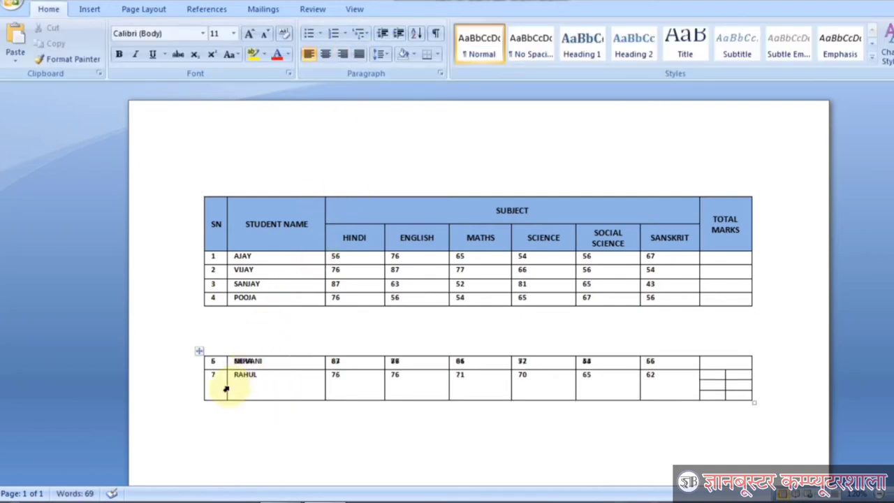
{"action": "left_click_drag", "start_coordinate": [199, 352], "coordinate": [208, 435]}
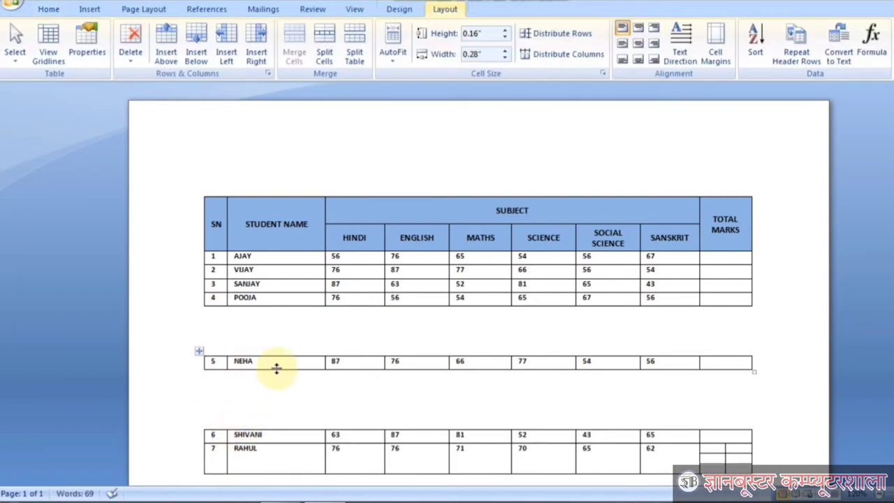
{"action": "type", "text": "6"}
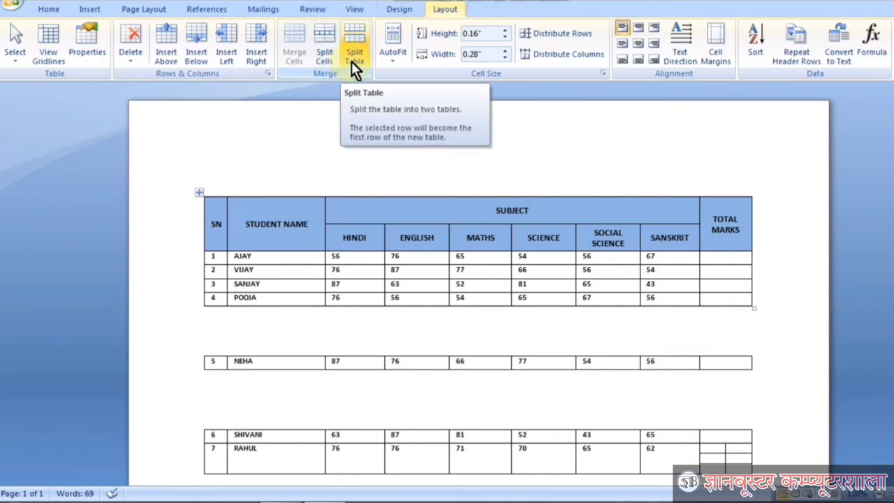
Rejoin the split-off rows and AutoFit the columns to their contents.
{"action": "left_click", "coordinate": [688, 353]}
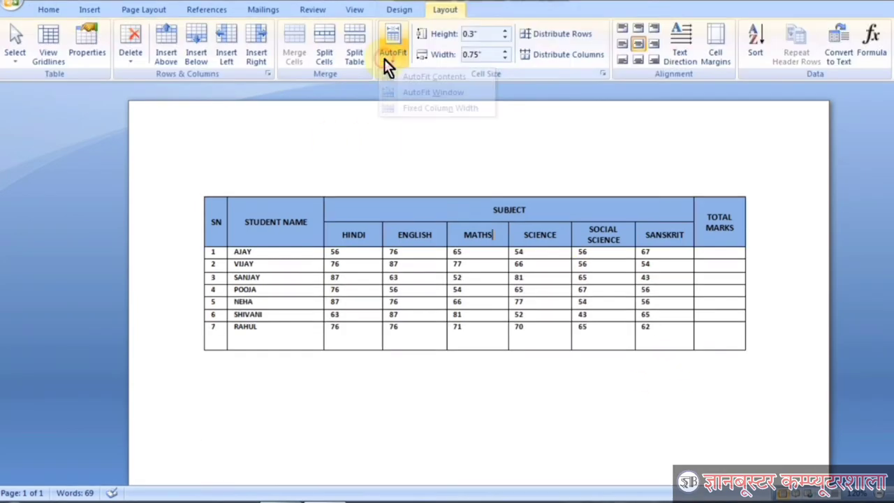
{"action": "left_click", "coordinate": [384, 59]}
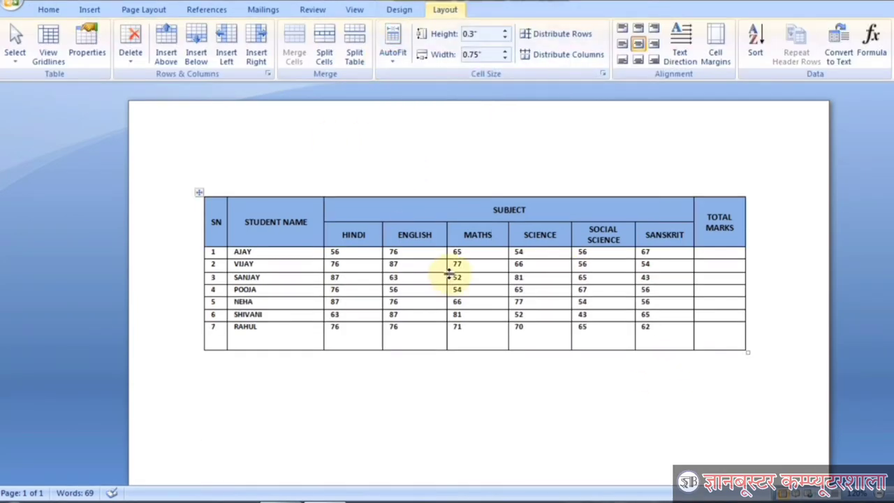
{"action": "left_click", "coordinate": [389, 47]}
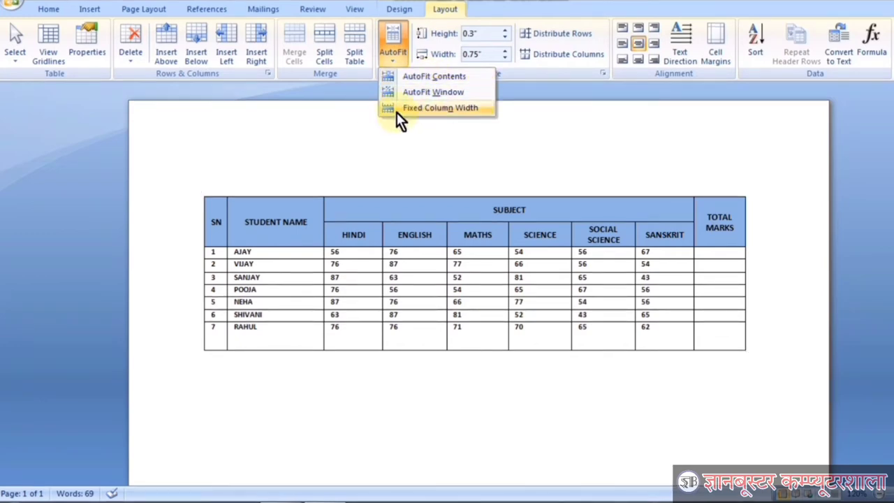
{"action": "left_click", "coordinate": [407, 78]}
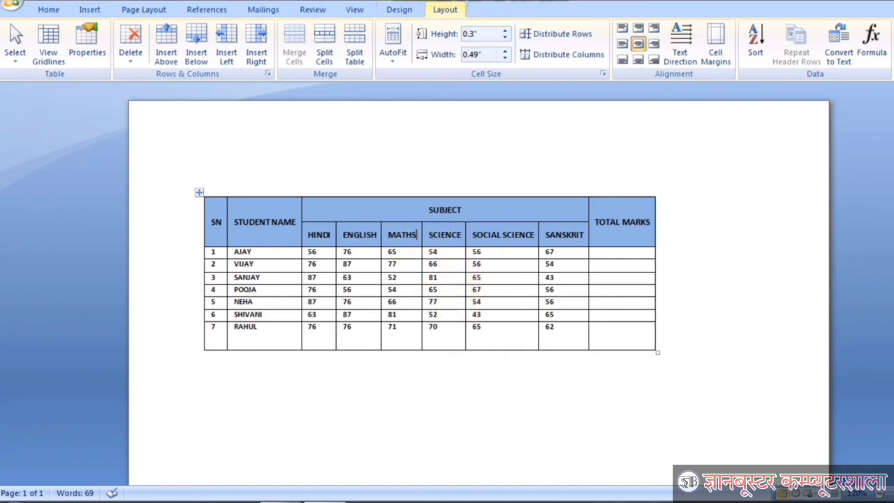
Test resizing with a MATHEMATICS ALL MARKS heading, then AutoFit the table to the window.
{"action": "key", "text": "BackSpace"}
{"action": "type", "text": "EM"}
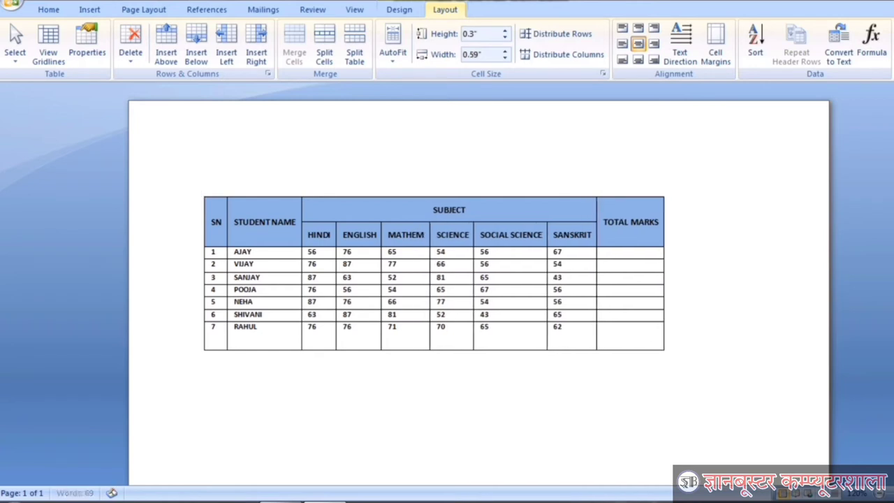
{"action": "type", "text": "ATICS AL"}
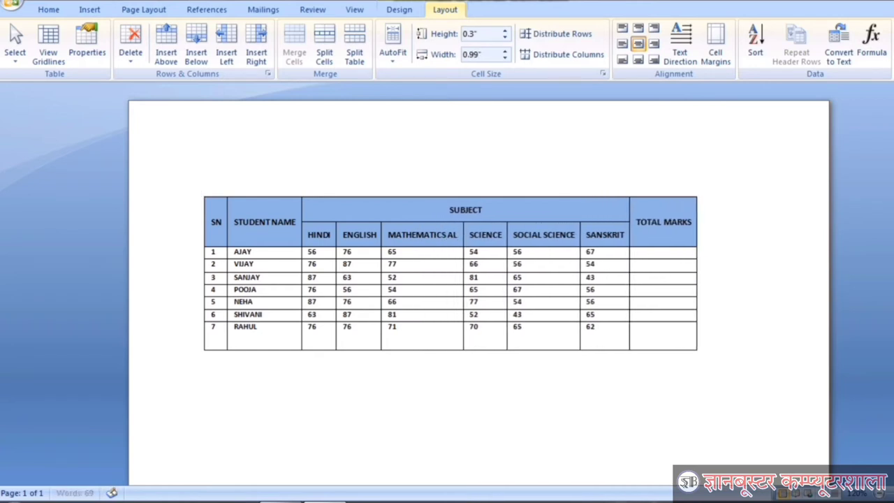
{"action": "type", "text": "L MARKS"}
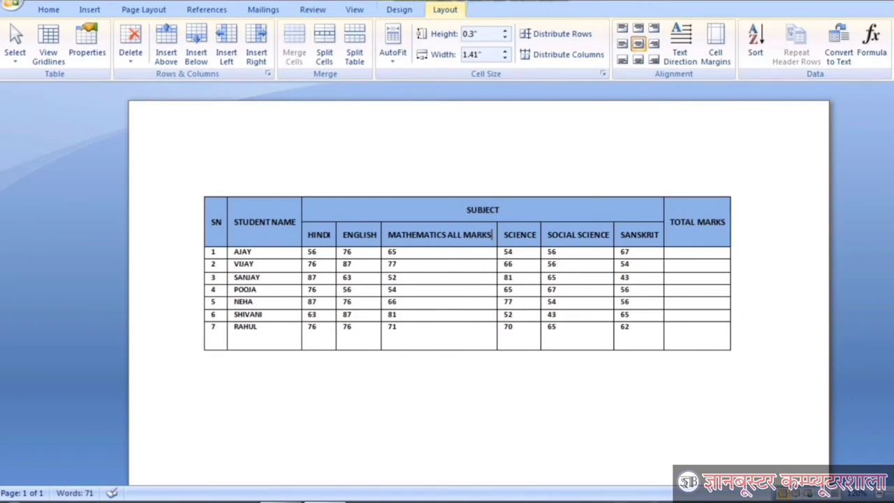
{"action": "left_click_drag", "start_coordinate": [496, 252], "coordinate": [417, 253]}
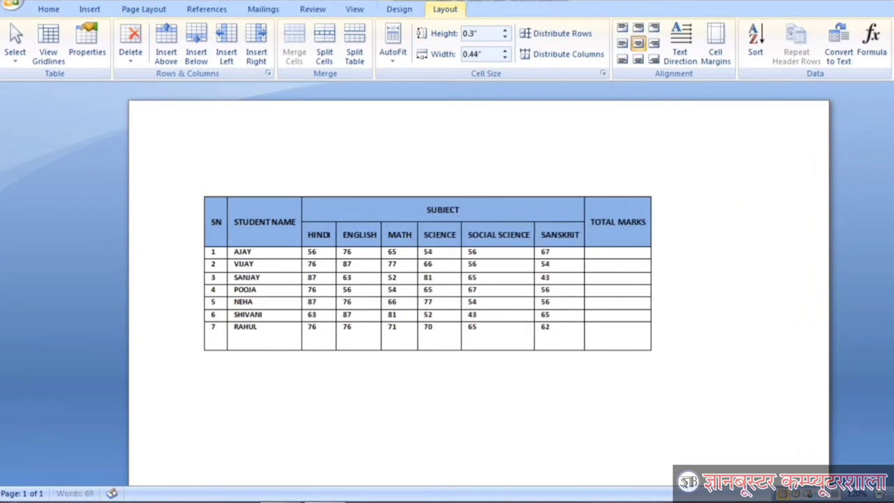
{"action": "type", "text": "S"}
{"action": "left_click", "coordinate": [403, 64]}
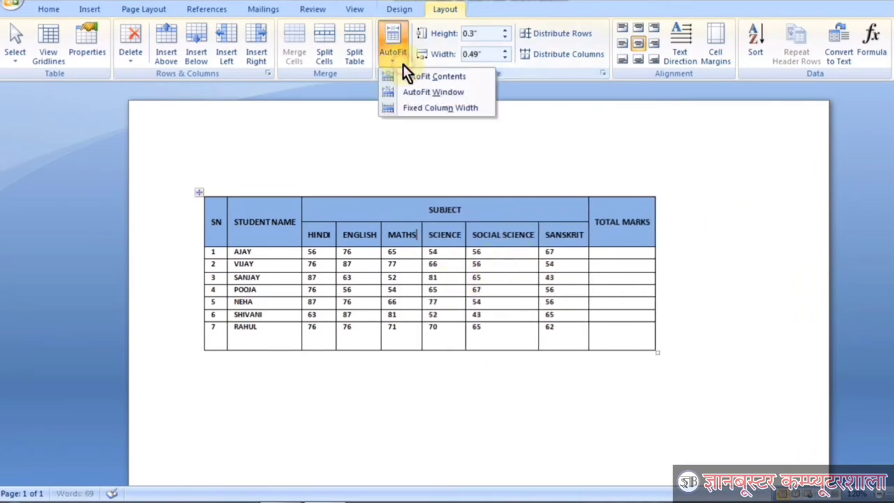
{"action": "left_click", "coordinate": [448, 88]}
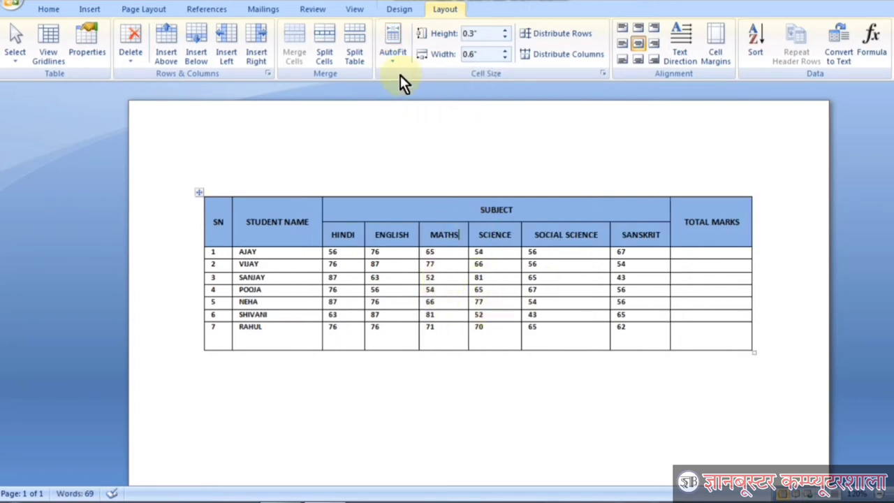
AutoFit the columns to their contents and erase stray letters typed into the header.
{"action": "left_click", "coordinate": [392, 52]}
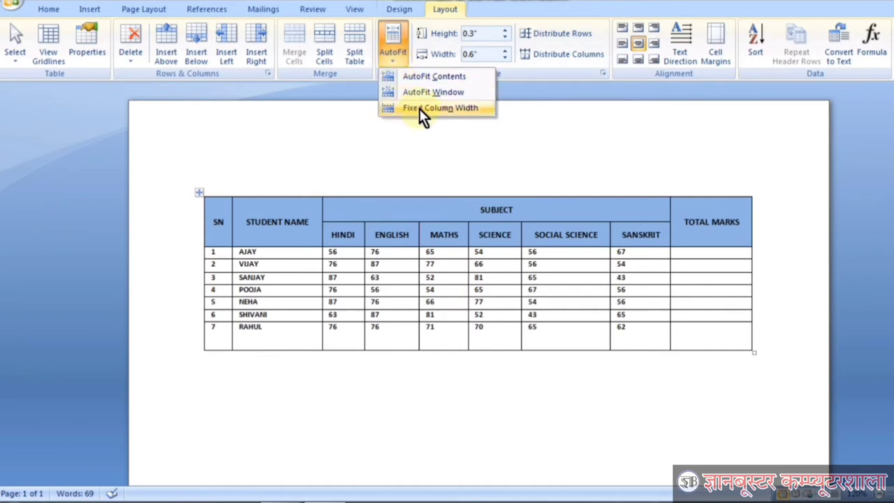
{"action": "left_click", "coordinate": [416, 79]}
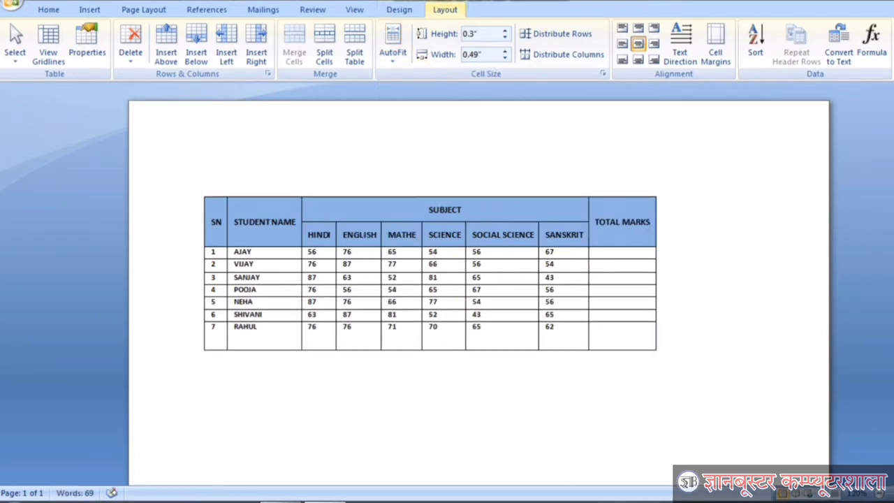
{"action": "type", "text": "SKDFJKSDFF"}
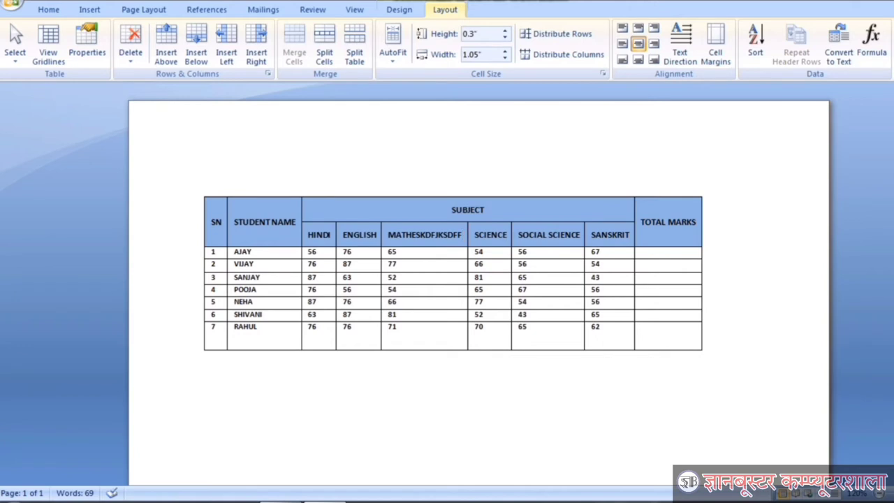
{"action": "key", "text": "BackSpace"}
{"action": "key", "text": "BackSpace"}
{"action": "key", "text": "BackSpace"}
{"action": "key", "text": "BackSpace"}
{"action": "key", "text": "BackSpace"}
{"action": "key", "text": "BackSpace"}
{"action": "key", "text": "BackSpace"}
{"action": "key", "text": "BackSpace"}
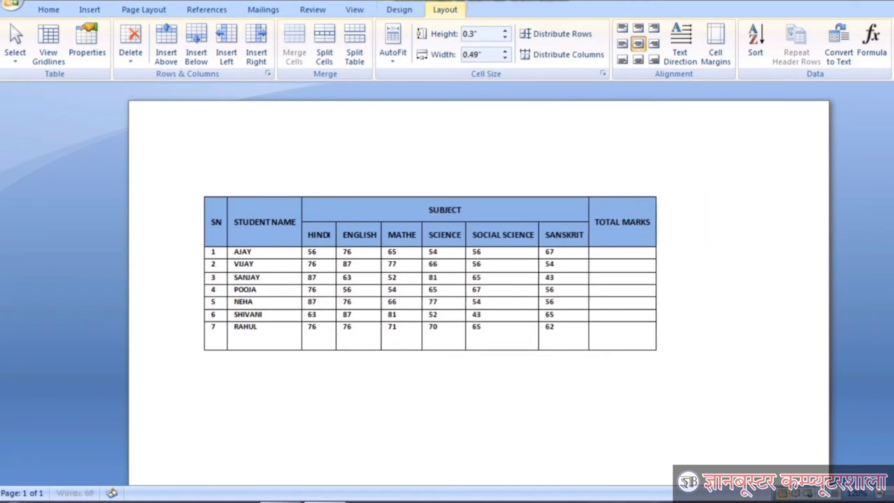
{"action": "key", "text": "BackSpace"}
Fix column widths, complete the heading as MATHEMATICS TOTAL, and AutoFit to the window.
{"action": "left_click", "coordinate": [392, 45]}
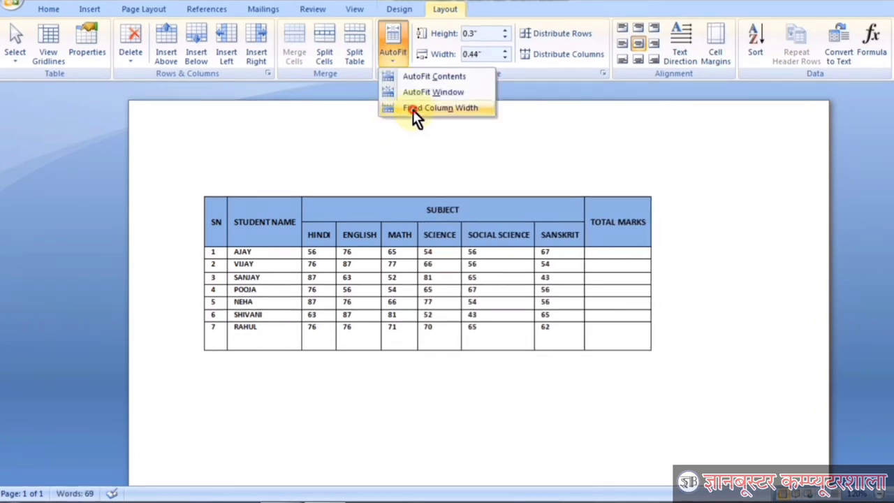
{"action": "left_click", "coordinate": [413, 109]}
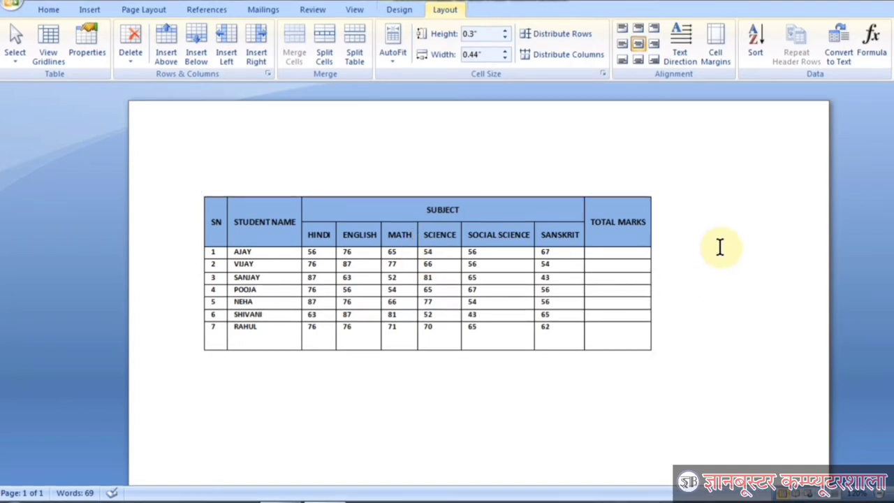
{"action": "type", "text": "EMATICS"}
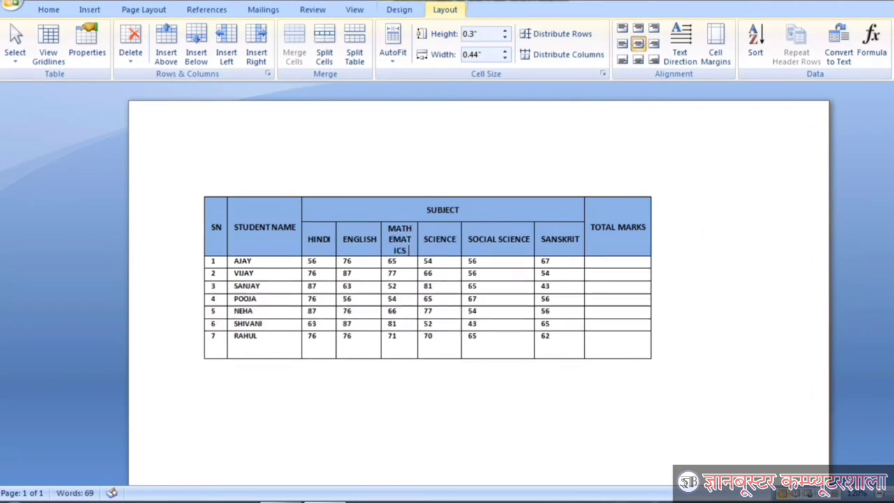
{"action": "type", "text": " TOTAL"}
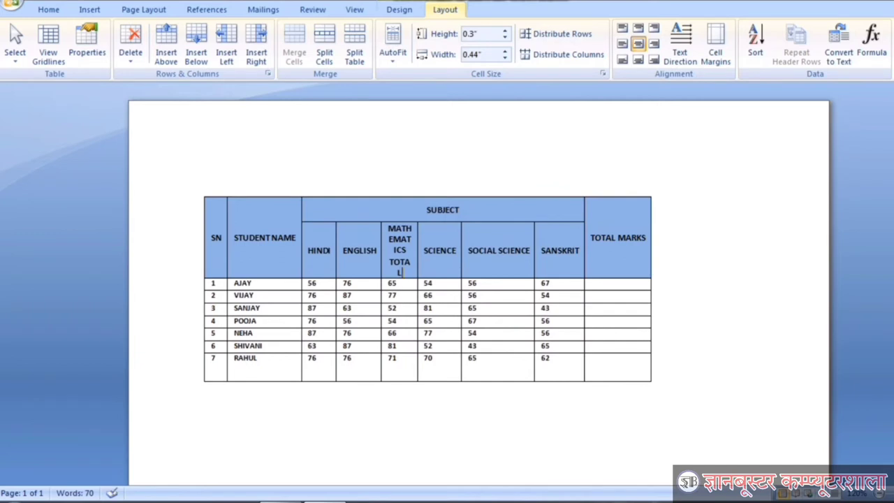
{"action": "left_click", "coordinate": [405, 52]}
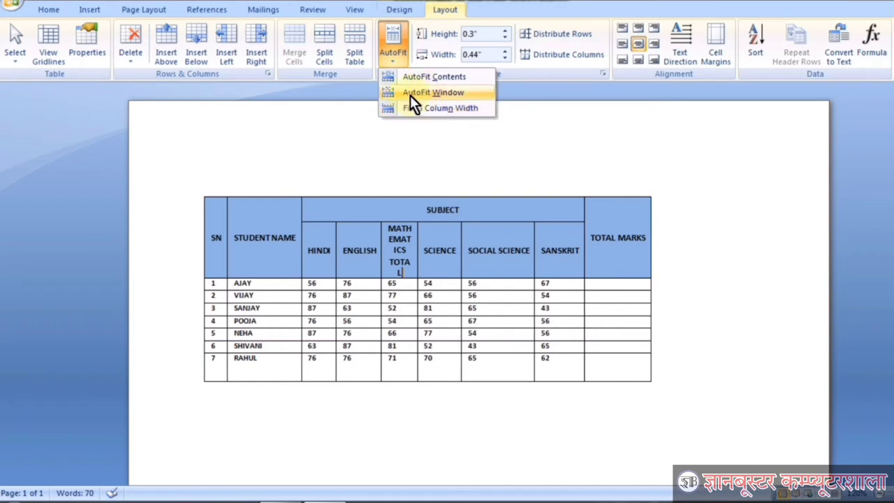
{"action": "left_click", "coordinate": [412, 95]}
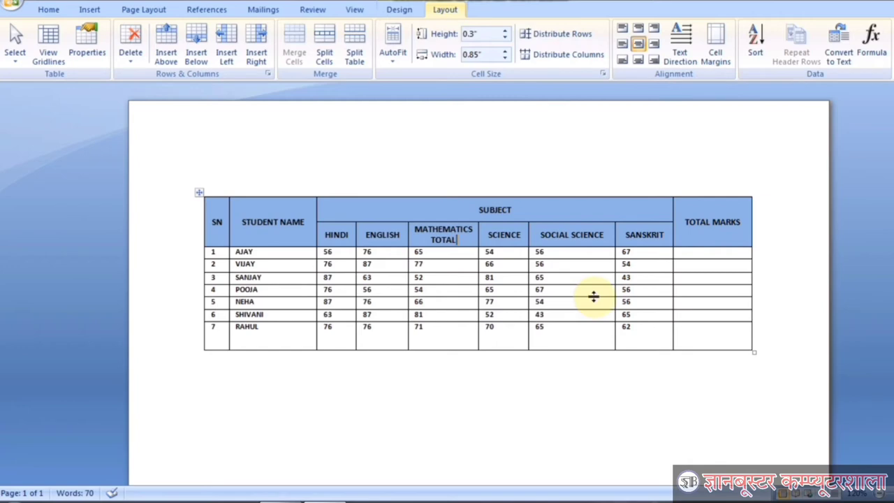
{"action": "left_click", "coordinate": [445, 267]}
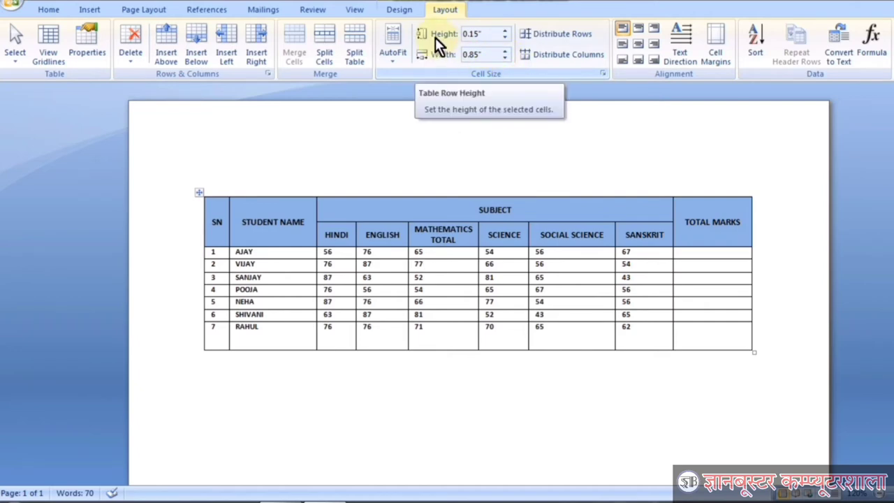
Raise the VIJAY row to 0.7 inch height, then shrink it back to normal.
{"action": "left_click", "coordinate": [428, 266]}
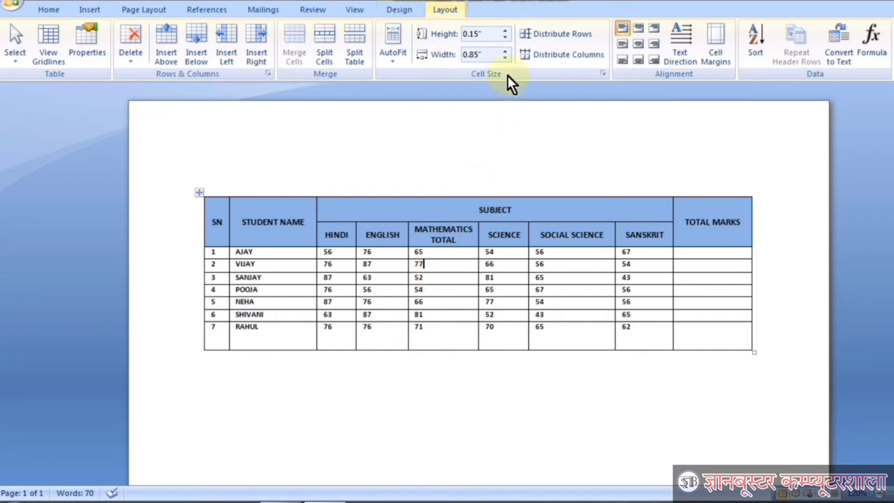
{"action": "left_click", "coordinate": [506, 31]}
{"action": "left_click", "coordinate": [506, 30]}
{"action": "left_click", "coordinate": [507, 31]}
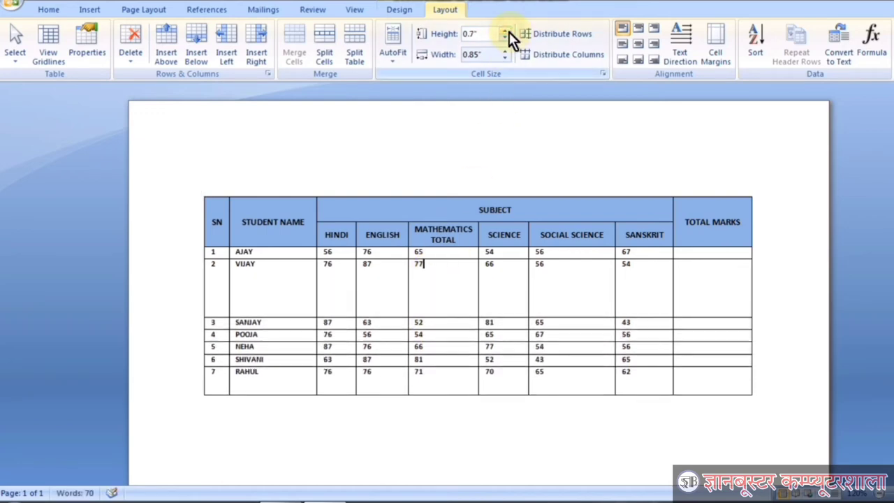
{"action": "left_click", "coordinate": [504, 39]}
{"action": "left_click", "coordinate": [504, 39]}
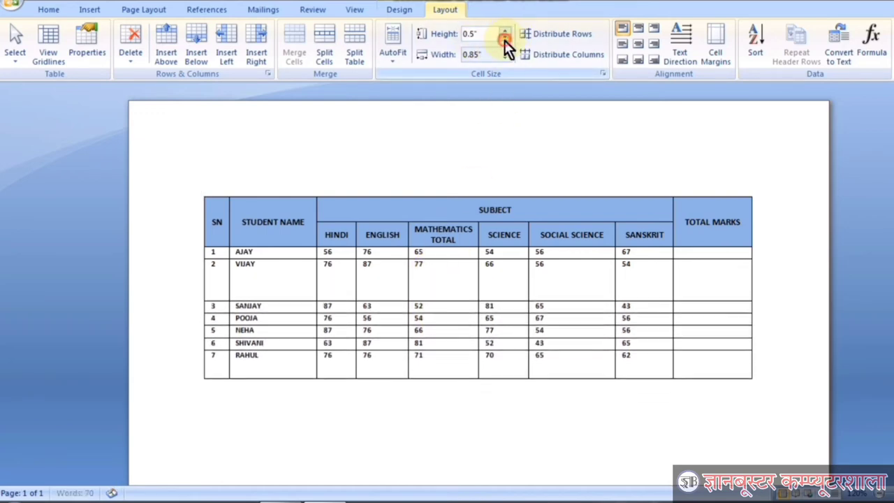
{"action": "left_click", "coordinate": [504, 40]}
{"action": "left_click", "coordinate": [505, 40]}
{"action": "left_click", "coordinate": [504, 40]}
{"action": "left_click", "coordinate": [505, 40]}
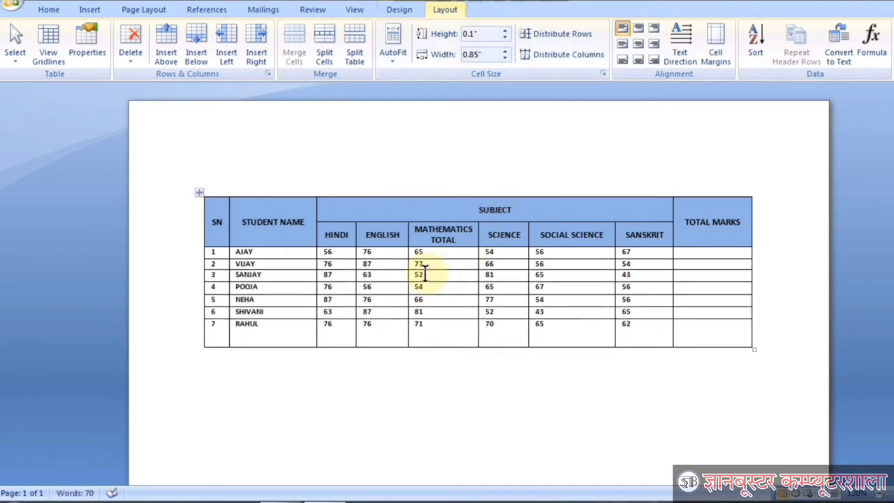
Try taller heights on the VIJAY, SANJAY and POOJA rows, then return them to compact.
{"action": "left_click_drag", "start_coordinate": [423, 264], "coordinate": [428, 286]}
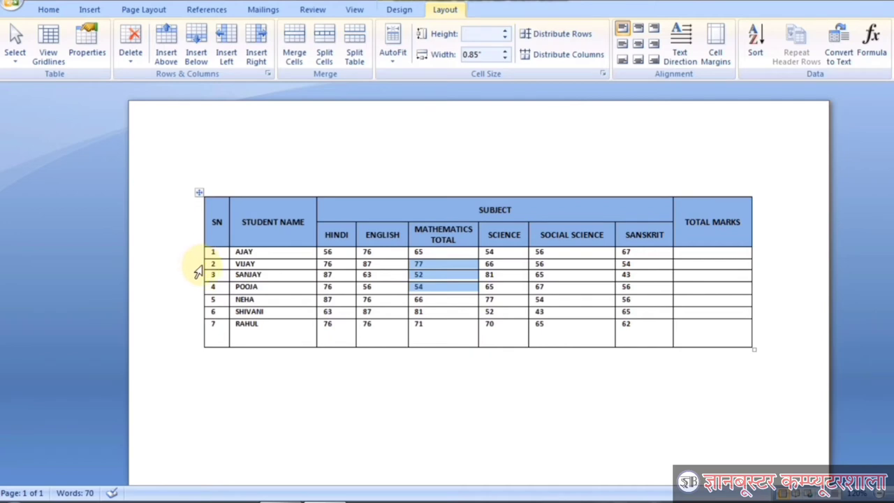
{"action": "left_click_drag", "start_coordinate": [196, 266], "coordinate": [197, 286]}
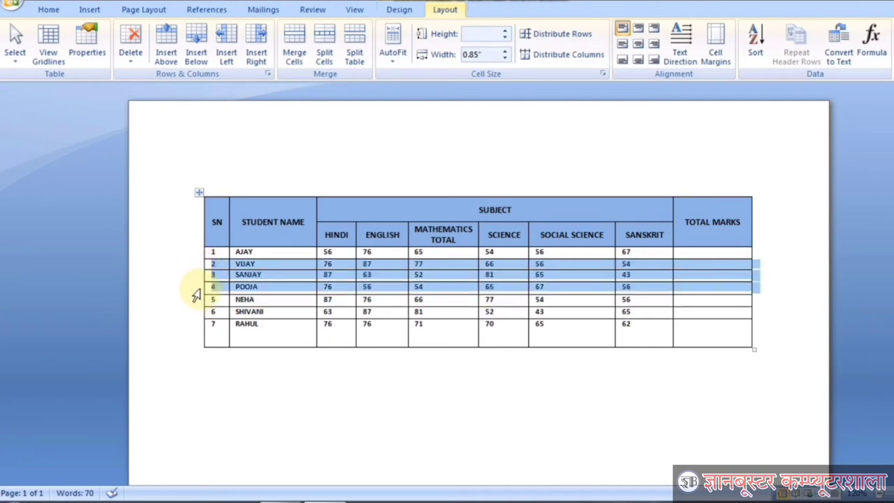
{"action": "left_click", "coordinate": [505, 31]}
{"action": "left_click", "coordinate": [505, 31]}
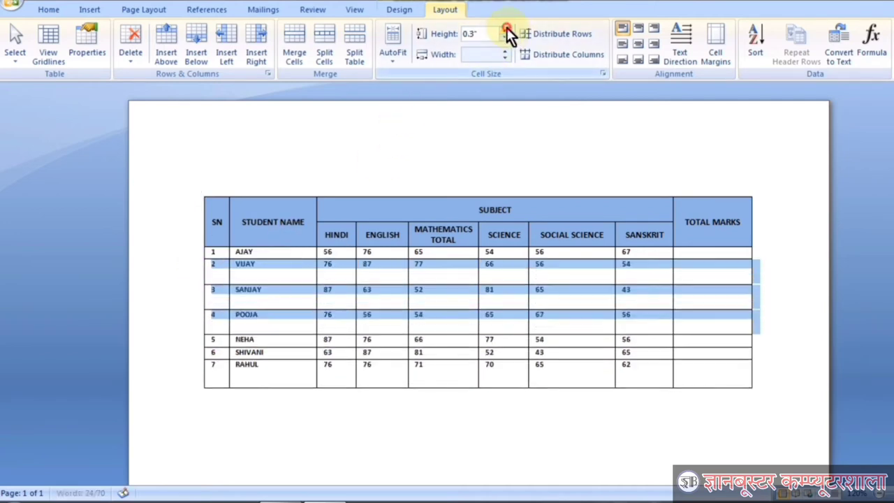
{"action": "left_click", "coordinate": [505, 31]}
{"action": "left_click", "coordinate": [505, 31]}
{"action": "left_click", "coordinate": [505, 30]}
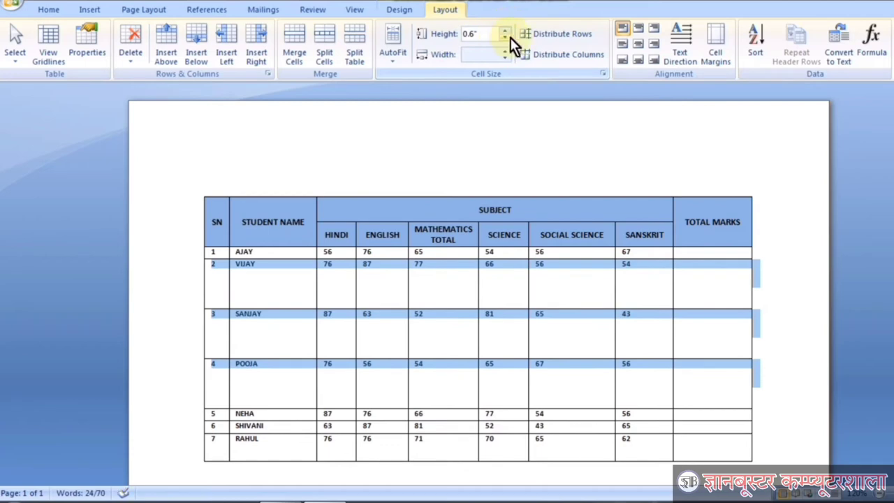
{"action": "left_click", "coordinate": [505, 37]}
{"action": "left_click", "coordinate": [505, 37]}
{"action": "left_click", "coordinate": [505, 37]}
{"action": "left_click", "coordinate": [505, 37]}
{"action": "left_click", "coordinate": [505, 37]}
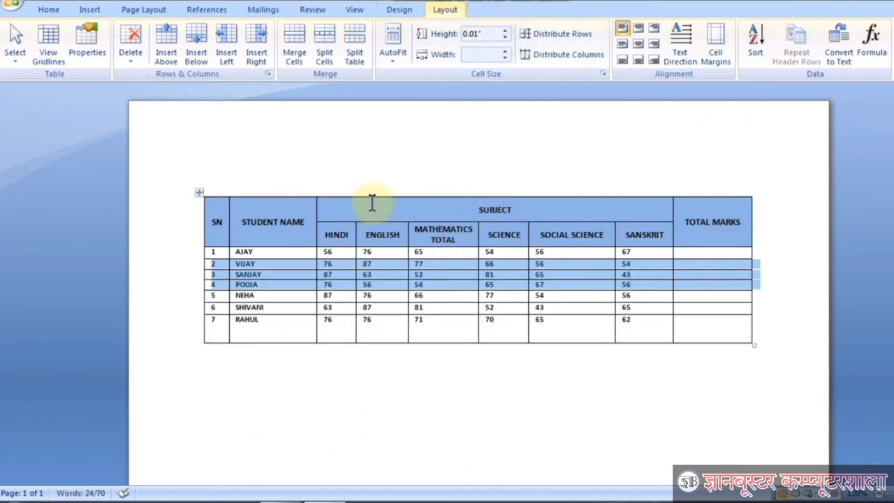
Apply a 1 inch height to rows 2–4, then undo it.
{"action": "left_click", "coordinate": [483, 33]}
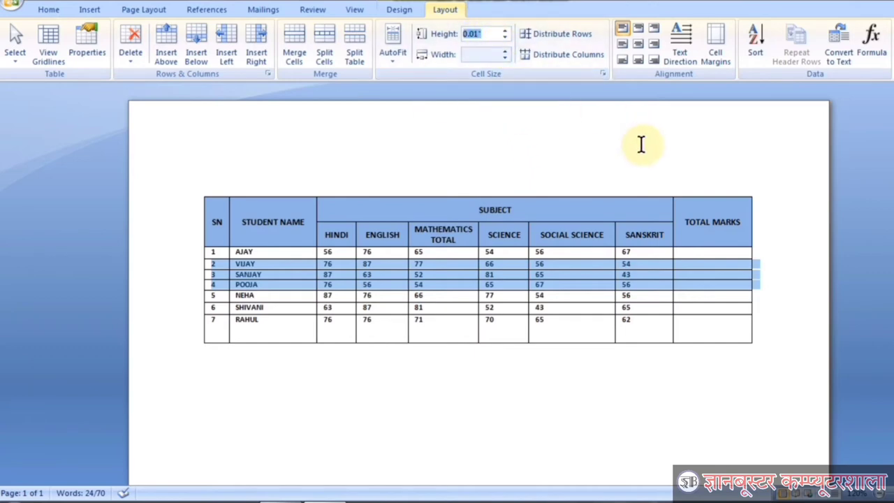
{"action": "type", "text": "1"}
{"action": "key", "text": "Return"}
{"action": "scroll", "coordinate": [401, 372], "scroll_direction": "down", "scroll_amount": 2}
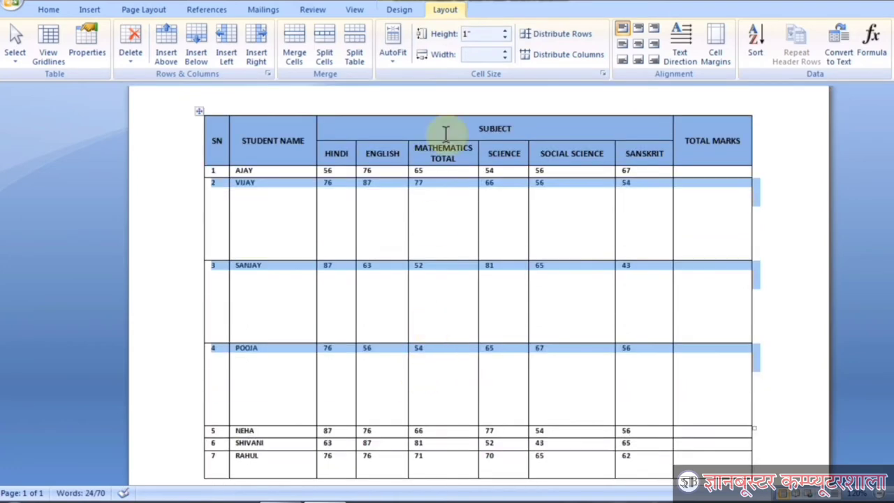
{"action": "key", "text": "ctrl+z"}
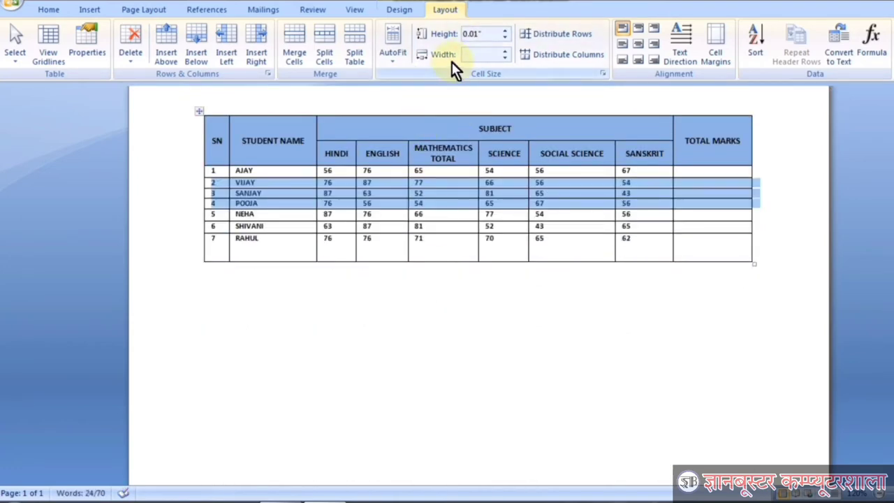
{"action": "left_click", "coordinate": [431, 214]}
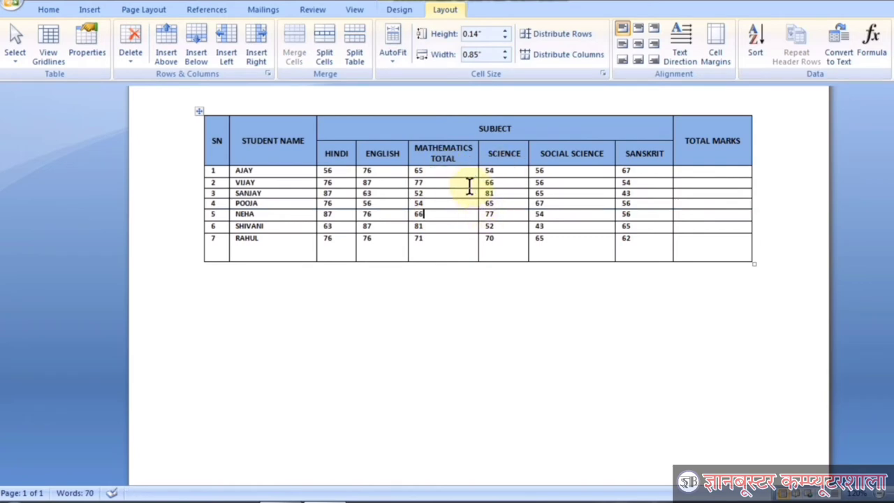
Adjust the STUDENT NAME column width up and down, leaving it slightly narrower.
{"action": "left_click_drag", "start_coordinate": [349, 150], "coordinate": [278, 113]}
{"action": "left_click", "coordinate": [278, 113]}
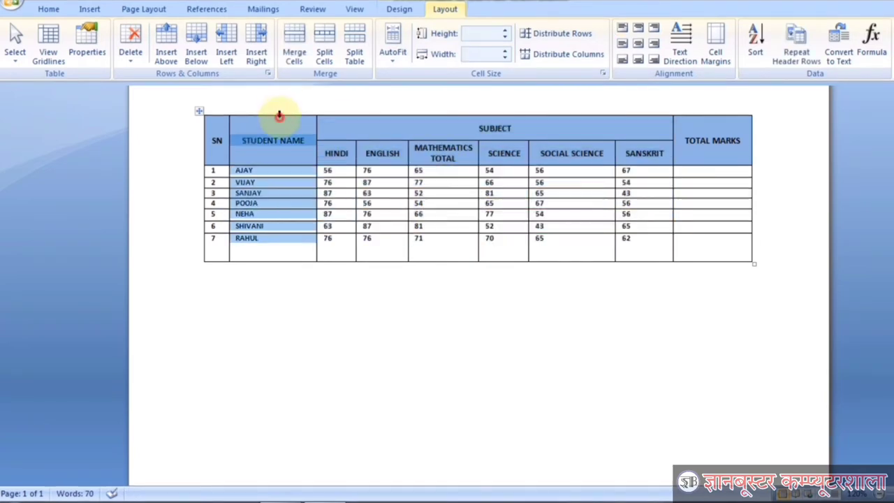
{"action": "left_click", "coordinate": [503, 49]}
{"action": "left_click", "coordinate": [503, 49]}
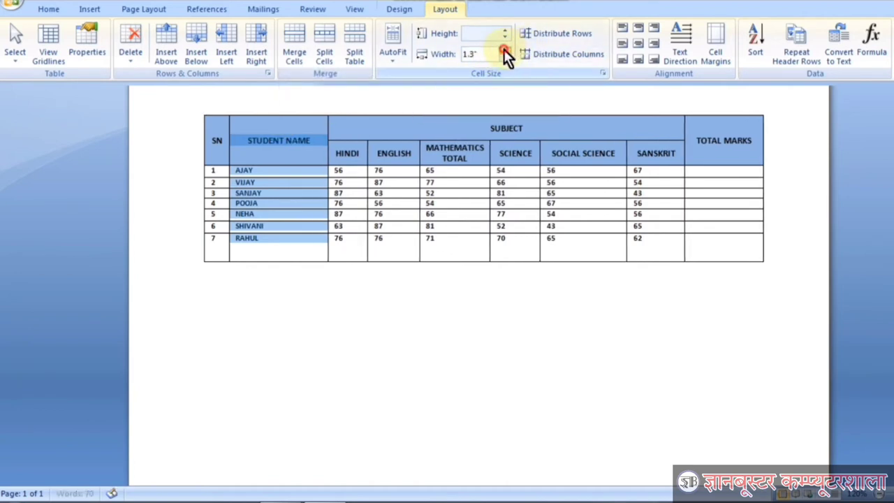
{"action": "left_click", "coordinate": [503, 49]}
{"action": "left_click", "coordinate": [503, 49]}
{"action": "left_click", "coordinate": [503, 48]}
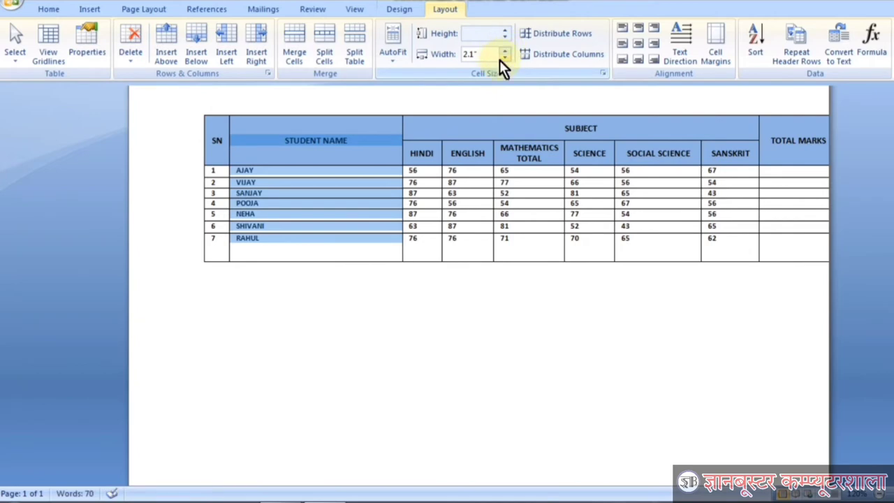
{"action": "left_click", "coordinate": [503, 60]}
{"action": "left_click", "coordinate": [503, 60]}
{"action": "left_click", "coordinate": [504, 61]}
{"action": "left_click", "coordinate": [504, 61]}
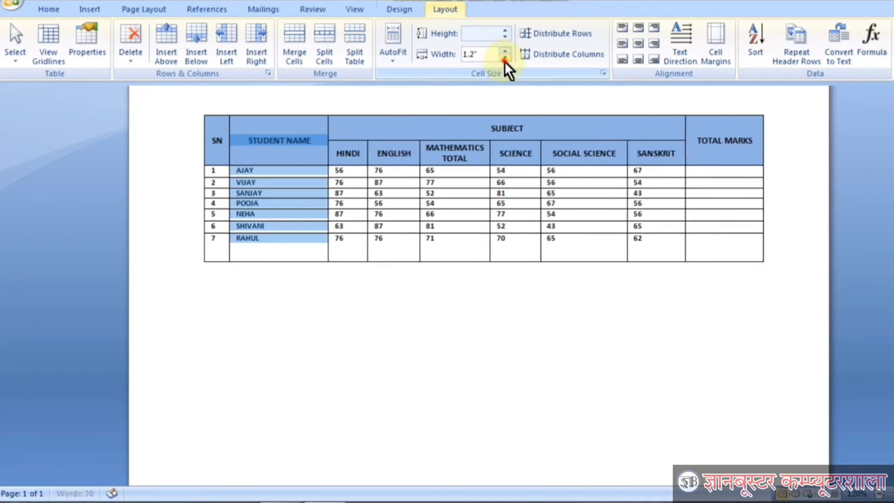
{"action": "left_click", "coordinate": [504, 61]}
{"action": "left_click", "coordinate": [505, 61]}
{"action": "left_click", "coordinate": [529, 238]}
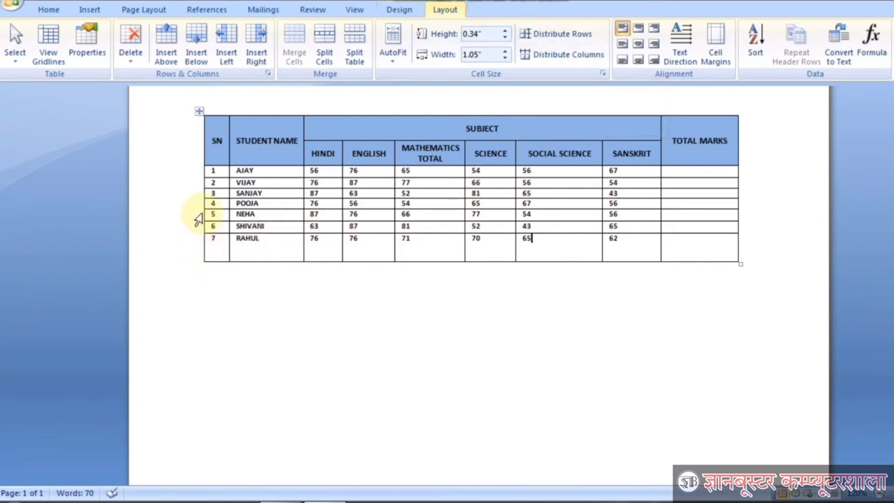
Distribute the NEHA, SHIVANI and RAHUL rows to equal heights.
{"action": "left_click_drag", "start_coordinate": [198, 219], "coordinate": [180, 290]}
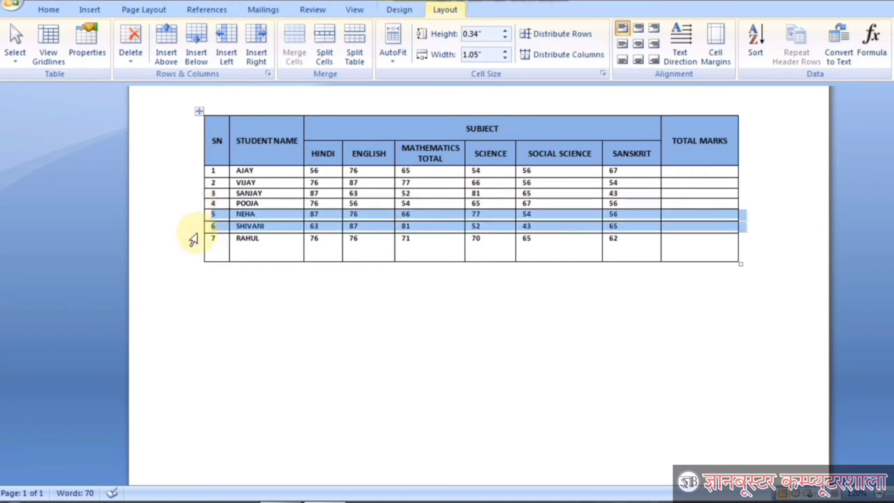
{"action": "left_click", "coordinate": [559, 34]}
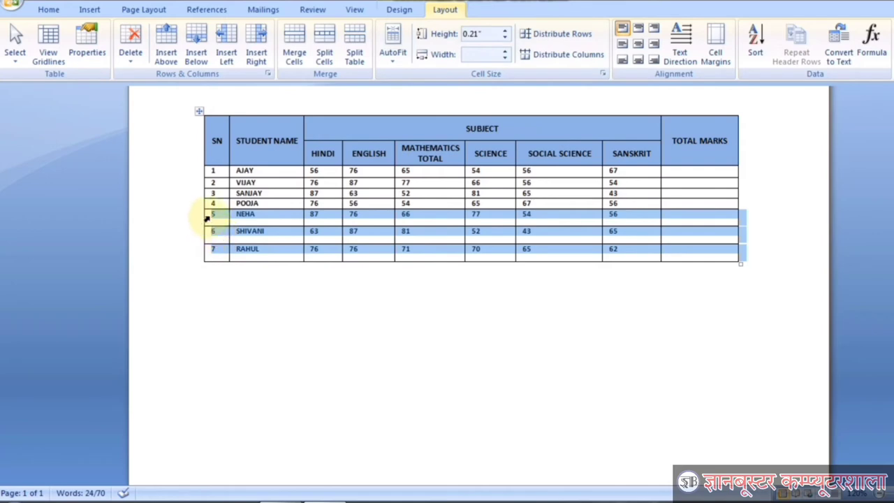
{"action": "left_click", "coordinate": [253, 260]}
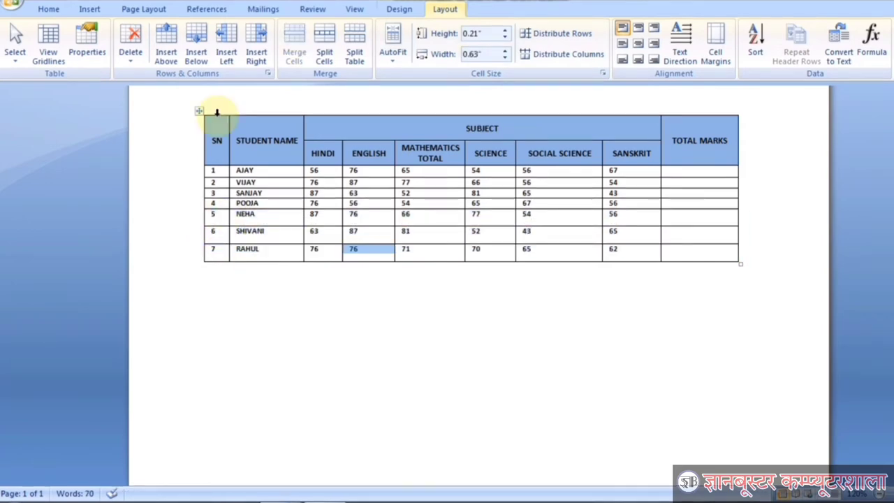
Make the SN and STUDENT NAME columns equally wide with Distribute Columns.
{"action": "left_click_drag", "start_coordinate": [216, 112], "coordinate": [269, 114]}
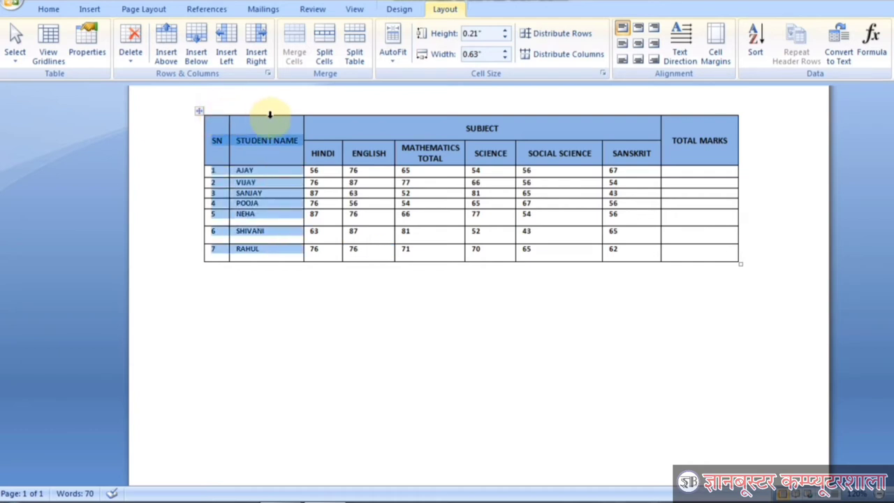
{"action": "left_click", "coordinate": [557, 52]}
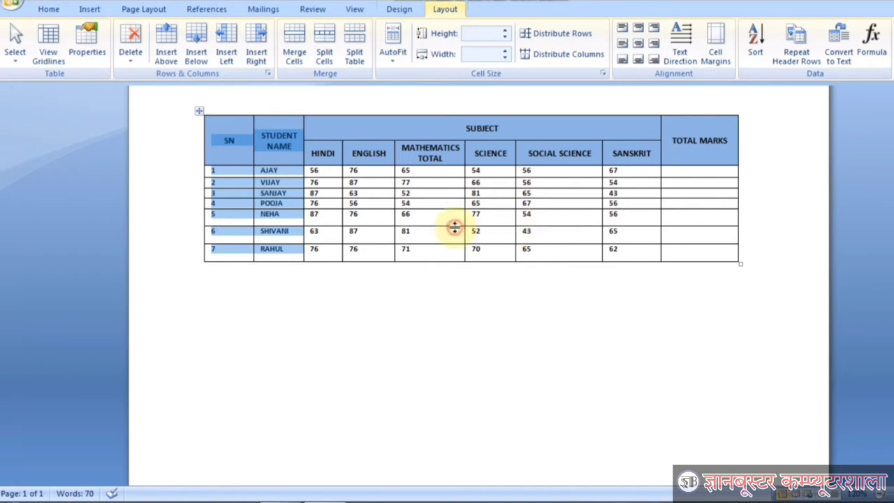
{"action": "left_click", "coordinate": [410, 192]}
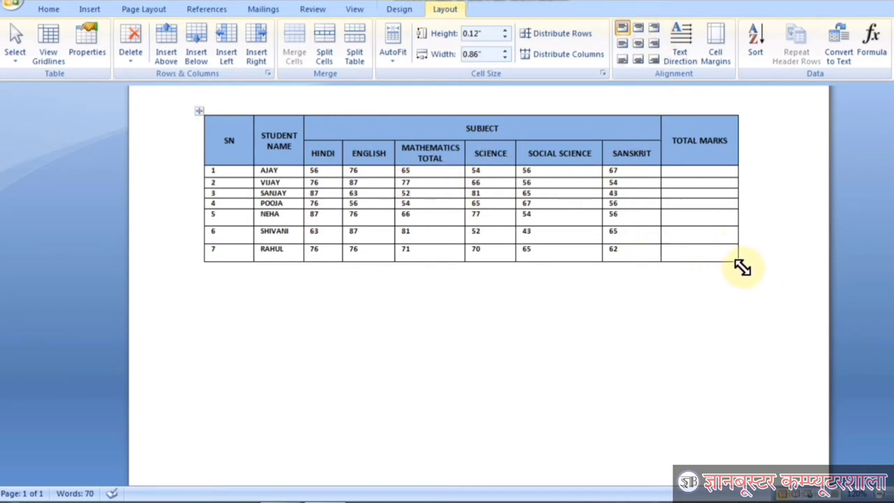
Enlarge the table down and right, then centre the VIJAY–NEHA cells through SCIENCE both ways.
{"action": "left_click_drag", "start_coordinate": [739, 263], "coordinate": [798, 464]}
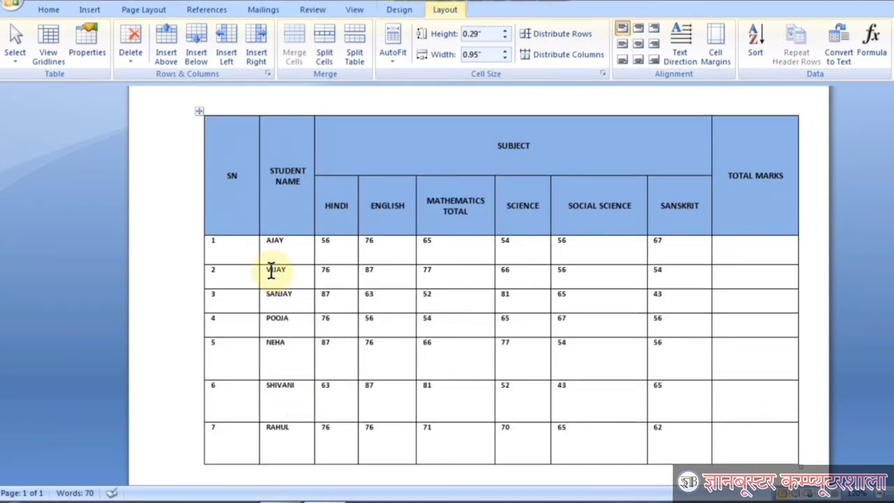
{"action": "left_click_drag", "start_coordinate": [271, 272], "coordinate": [525, 353]}
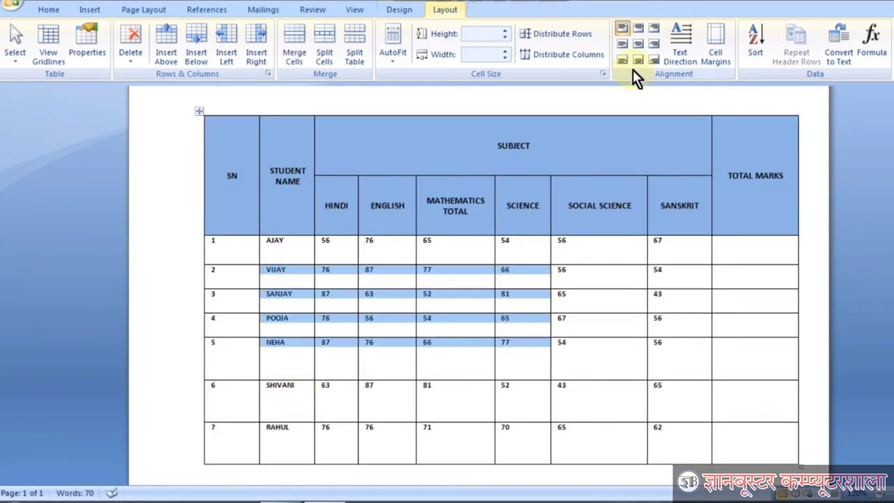
{"action": "left_click", "coordinate": [623, 42]}
{"action": "left_click", "coordinate": [624, 60]}
{"action": "left_click", "coordinate": [638, 61]}
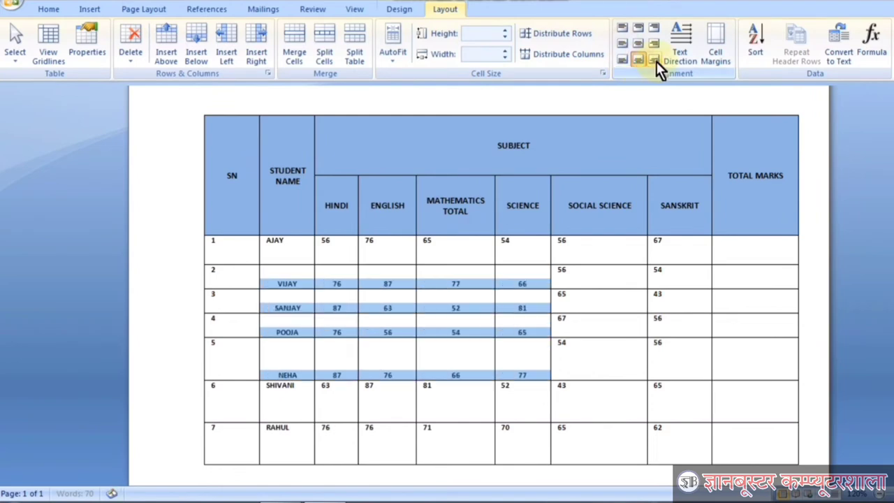
{"action": "left_click", "coordinate": [655, 61]}
{"action": "left_click", "coordinate": [636, 43]}
{"action": "left_click", "coordinate": [636, 30]}
{"action": "left_click", "coordinate": [623, 26]}
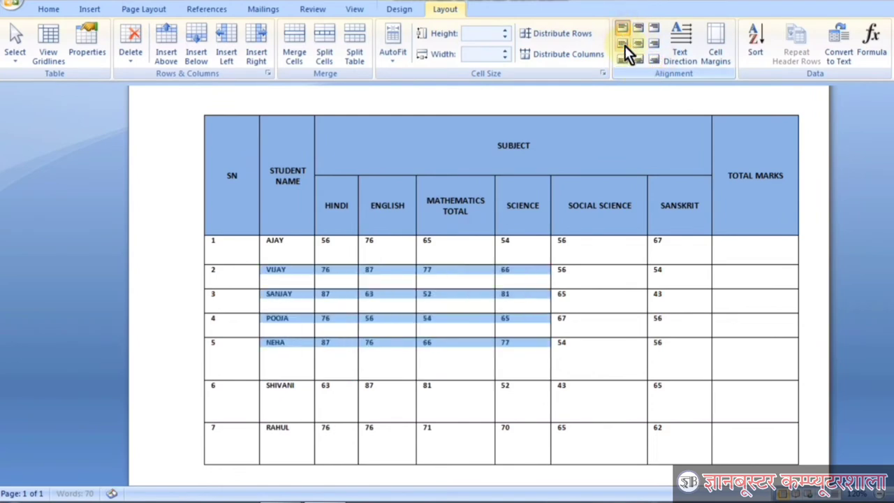
{"action": "left_click", "coordinate": [624, 44]}
{"action": "left_click", "coordinate": [636, 43]}
{"action": "left_click", "coordinate": [302, 323]}
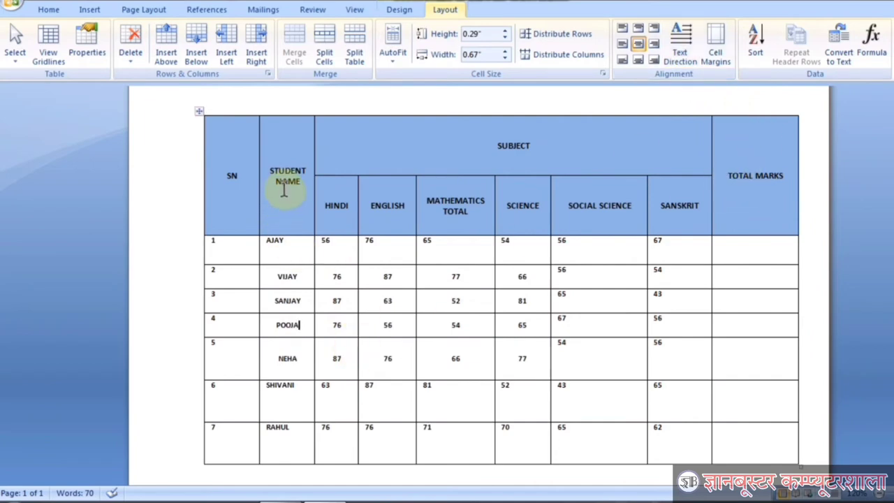
{"action": "left_click_drag", "start_coordinate": [266, 242], "coordinate": [338, 300]}
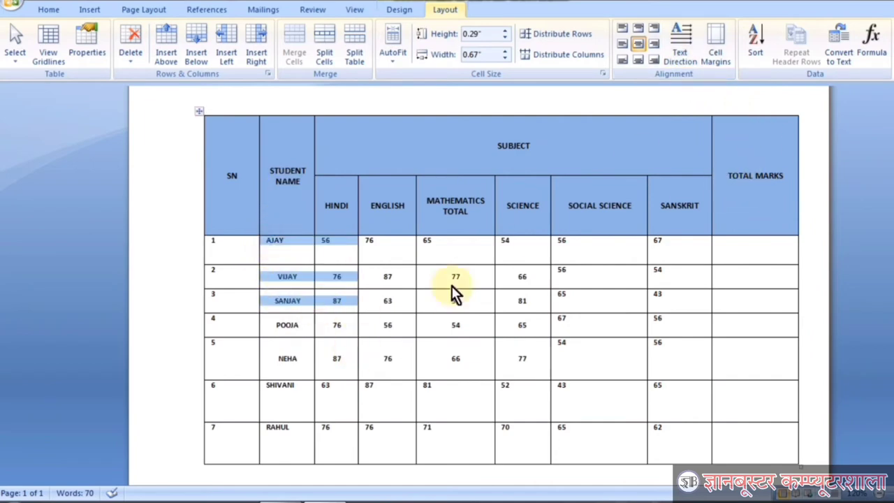
Rotate the AJAY–SANJAY name and HINDI cells' text to read bottom to top.
{"action": "left_click", "coordinate": [681, 48]}
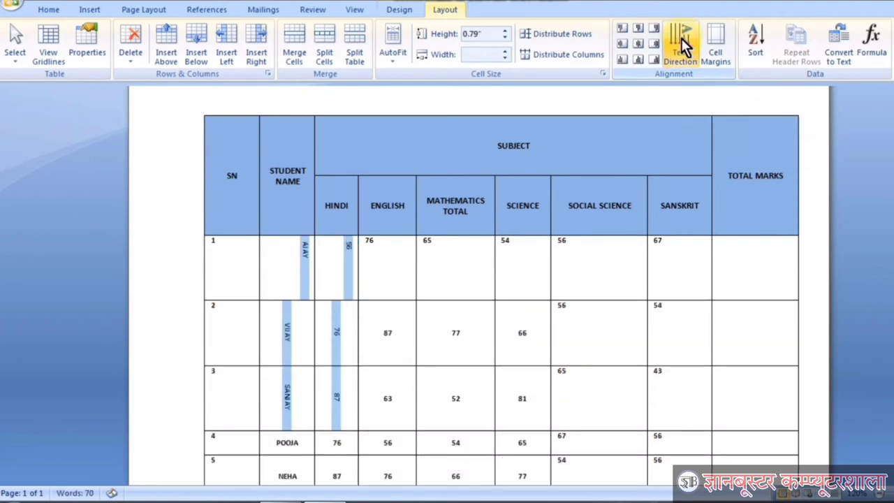
{"action": "scroll", "coordinate": [314, 335], "scroll_direction": "down", "scroll_amount": 1}
{"action": "left_click", "coordinate": [690, 44]}
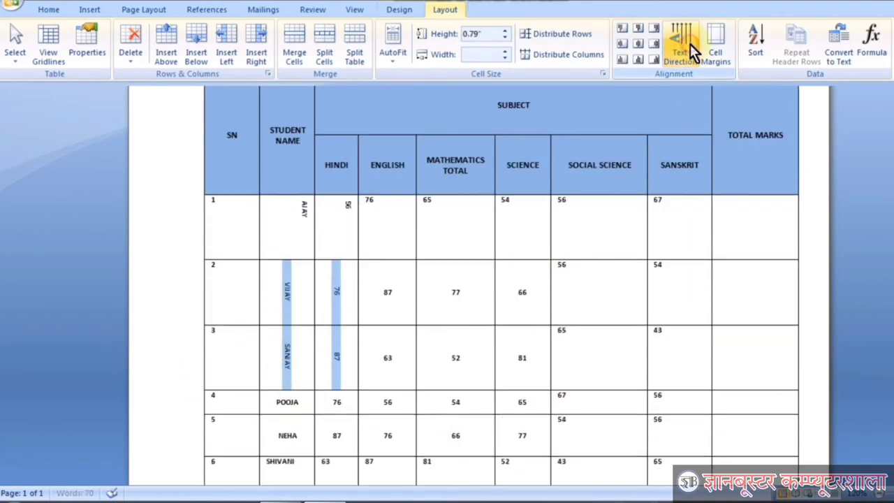
{"action": "left_click", "coordinate": [690, 44]}
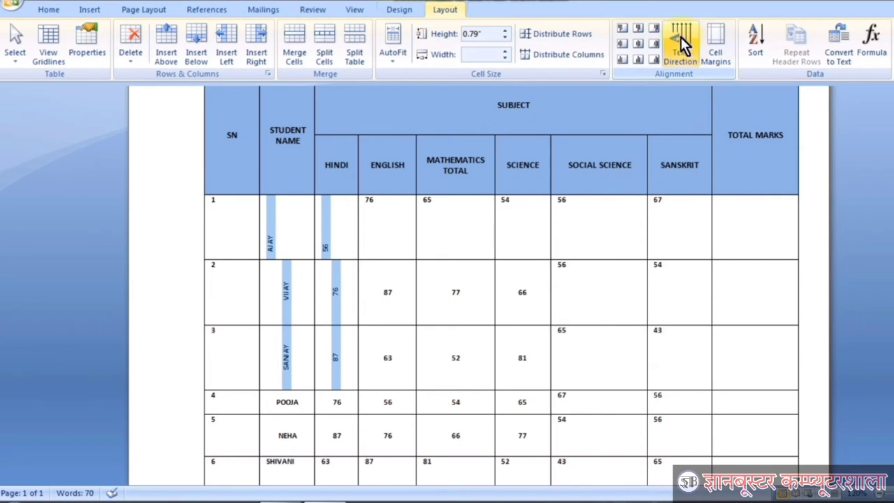
{"action": "left_click", "coordinate": [683, 44]}
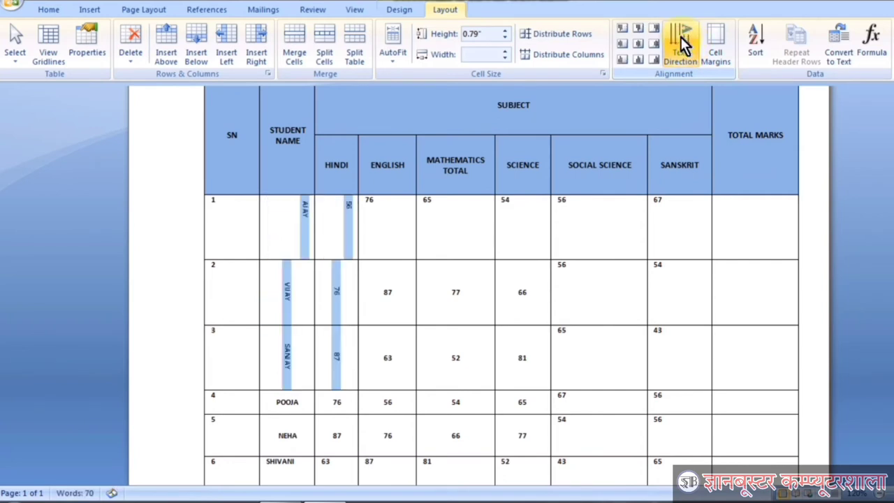
{"action": "left_click", "coordinate": [683, 44]}
{"action": "left_click", "coordinate": [683, 44]}
{"action": "left_click", "coordinate": [683, 44]}
{"action": "left_click", "coordinate": [683, 44]}
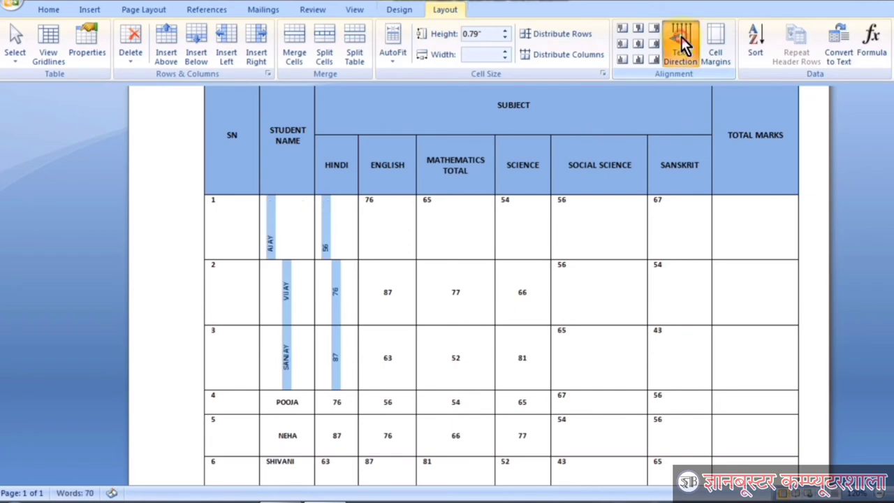
{"action": "left_click", "coordinate": [567, 265]}
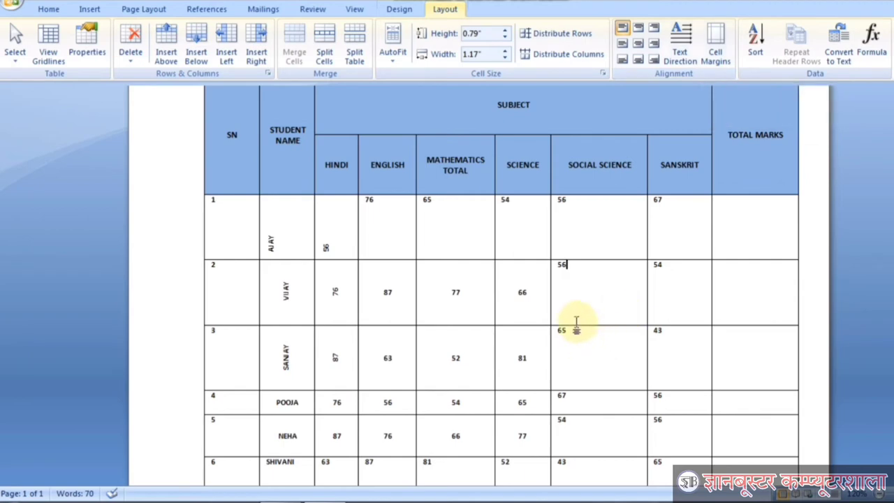
Select the row 4 student name, then clear the selection.
{"action": "scroll", "coordinate": [576, 322], "scroll_direction": "down", "scroll_amount": 2}
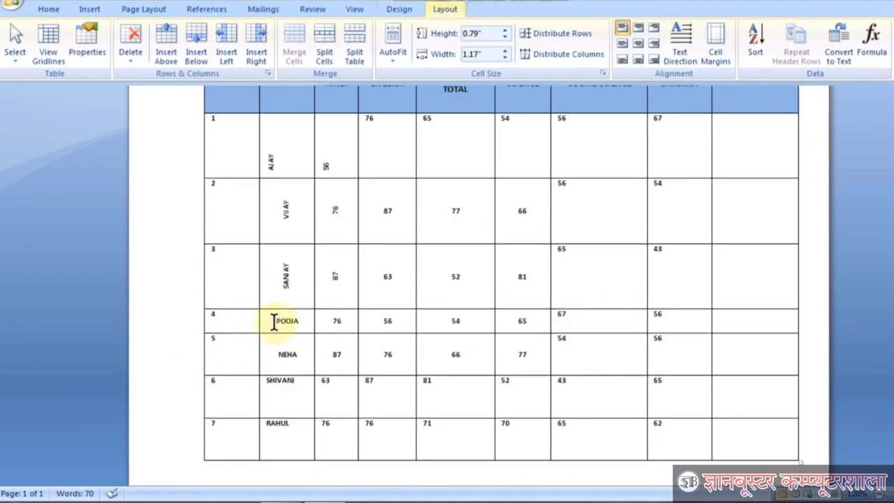
{"action": "left_click_drag", "start_coordinate": [275, 321], "coordinate": [297, 325]}
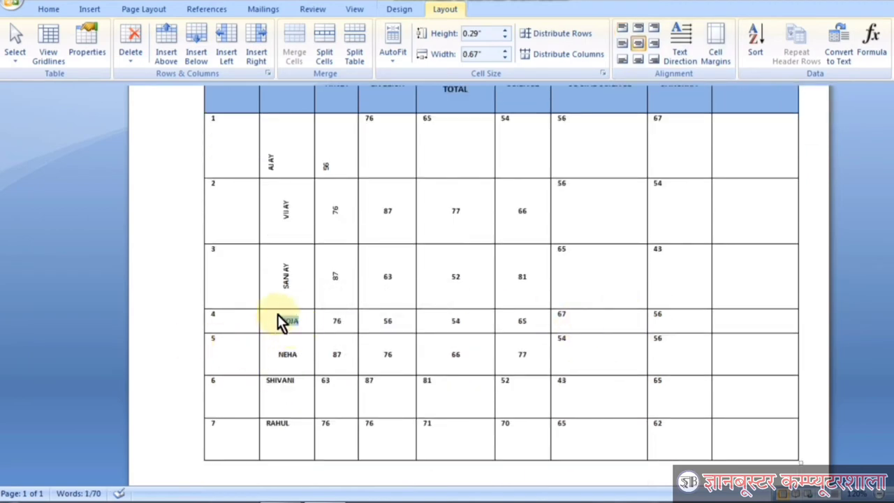
{"action": "double_click", "coordinate": [279, 321]}
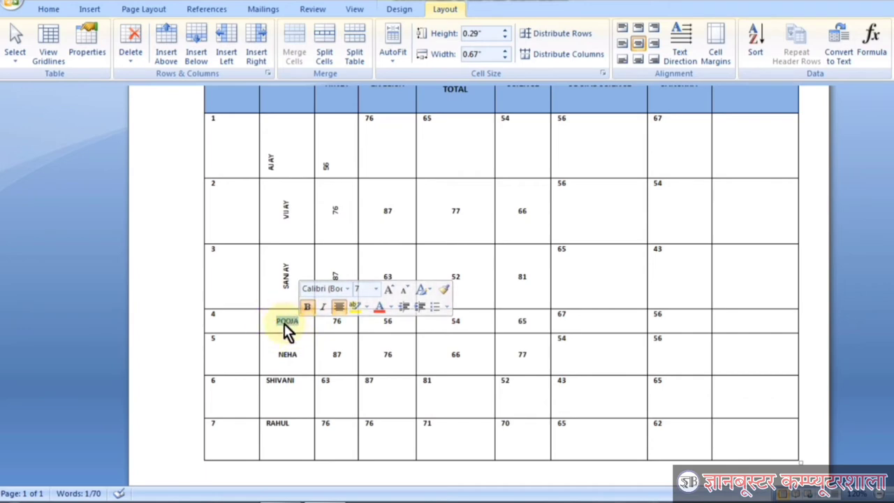
{"action": "left_click", "coordinate": [294, 325]}
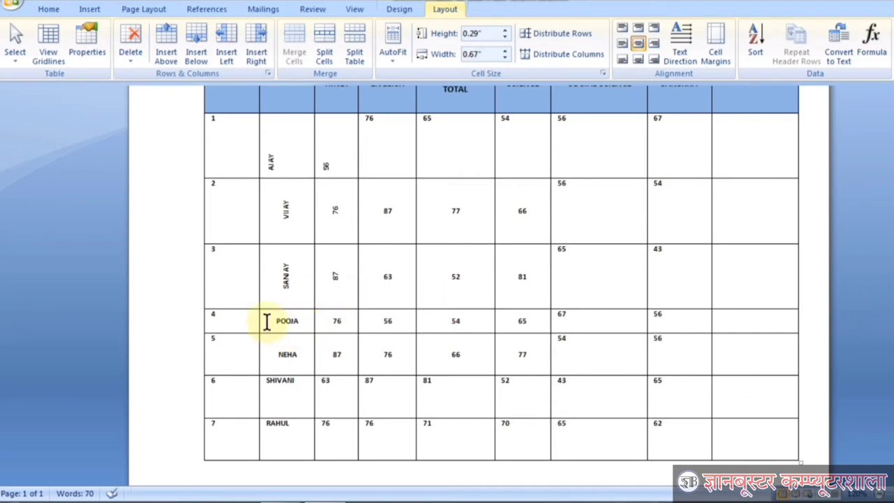
Try a 0.34" top cell margin, then undo it.
{"action": "left_click", "coordinate": [714, 56]}
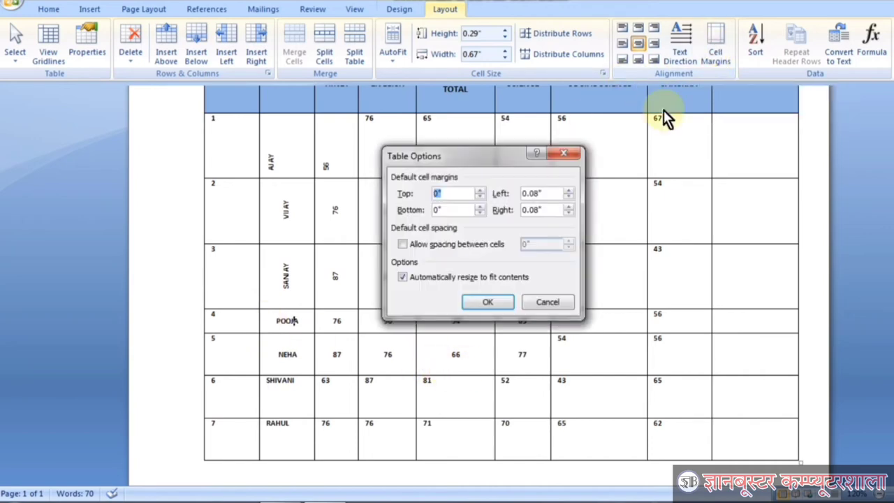
{"action": "mouse_move", "coordinate": [459, 161]}
{"action": "left_mouse_down"}
{"action": "mouse_move", "coordinate": [606, 120]}
{"action": "mouse_move", "coordinate": [601, 138]}
{"action": "left_mouse_up"}
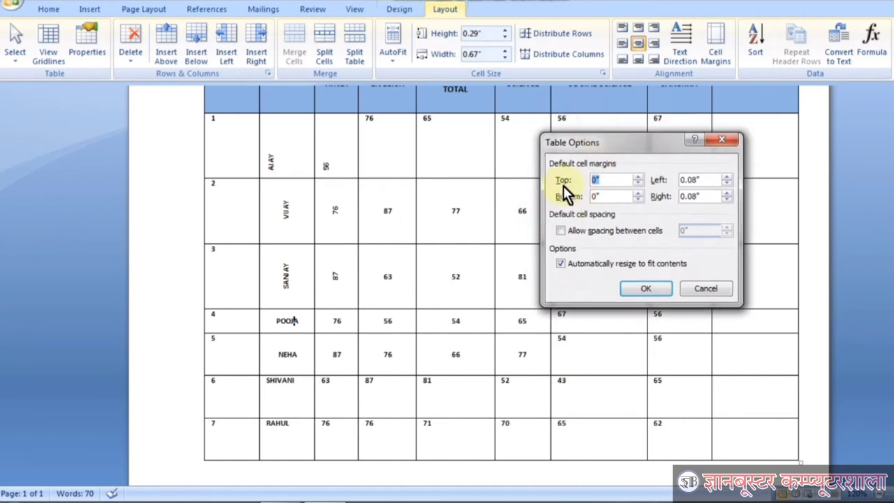
{"action": "left_click", "coordinate": [636, 178]}
{"action": "left_click", "coordinate": [636, 178]}
{"action": "left_click", "coordinate": [636, 179]}
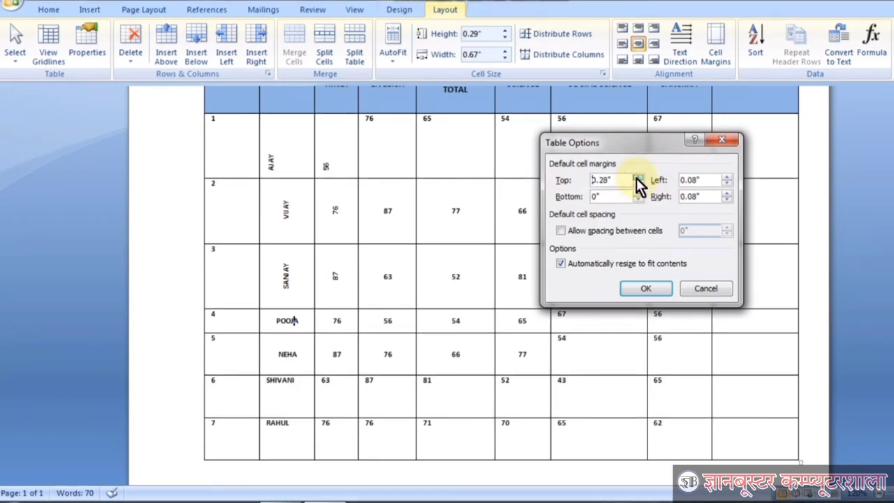
{"action": "left_click", "coordinate": [648, 287]}
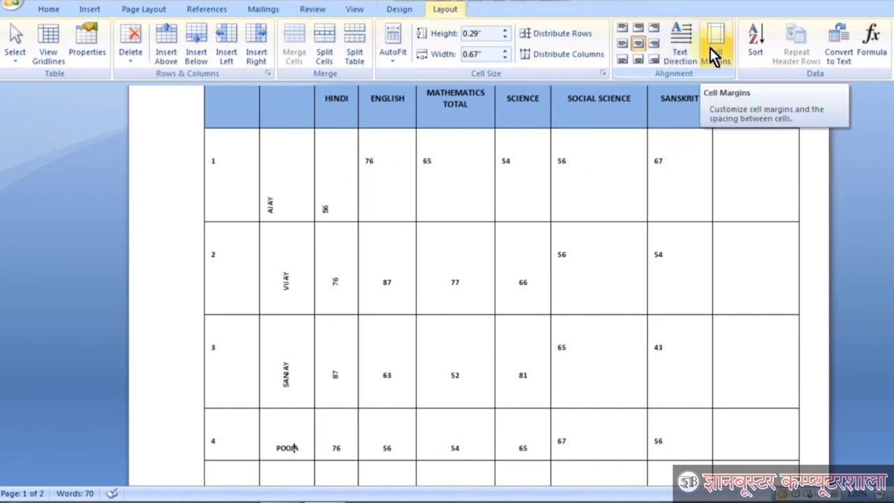
{"action": "key", "text": "ctrl+z"}
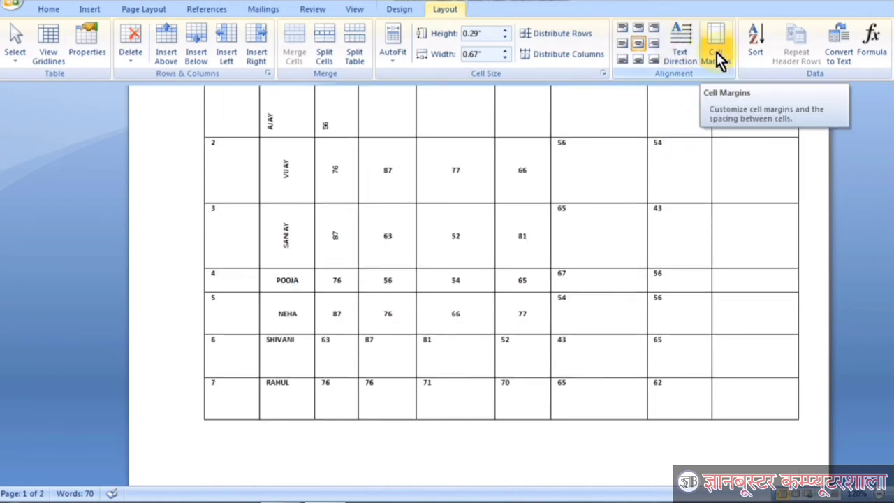
Apply a 0.22" bottom cell margin as a trial.
{"action": "left_click", "coordinate": [716, 51]}
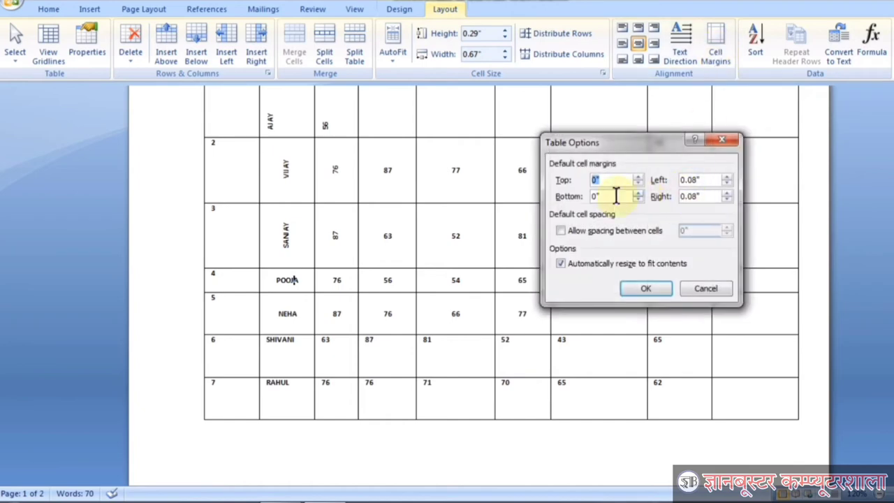
{"action": "left_click", "coordinate": [638, 193]}
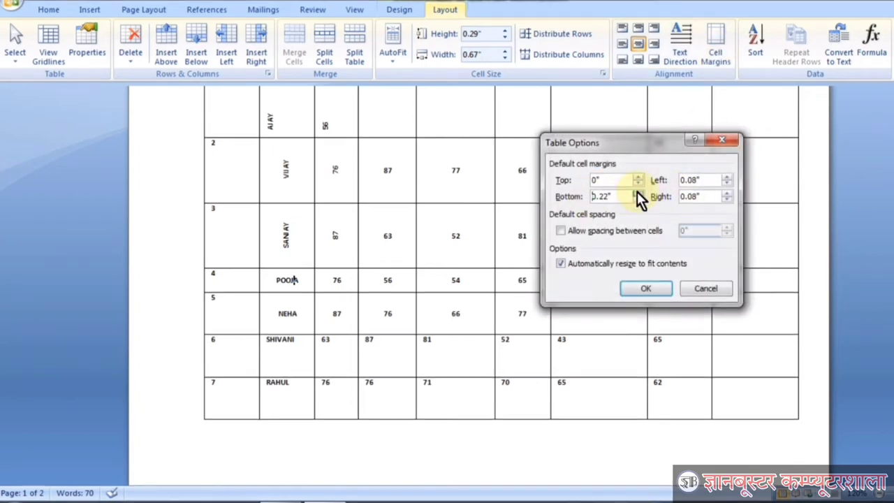
{"action": "left_click", "coordinate": [646, 289]}
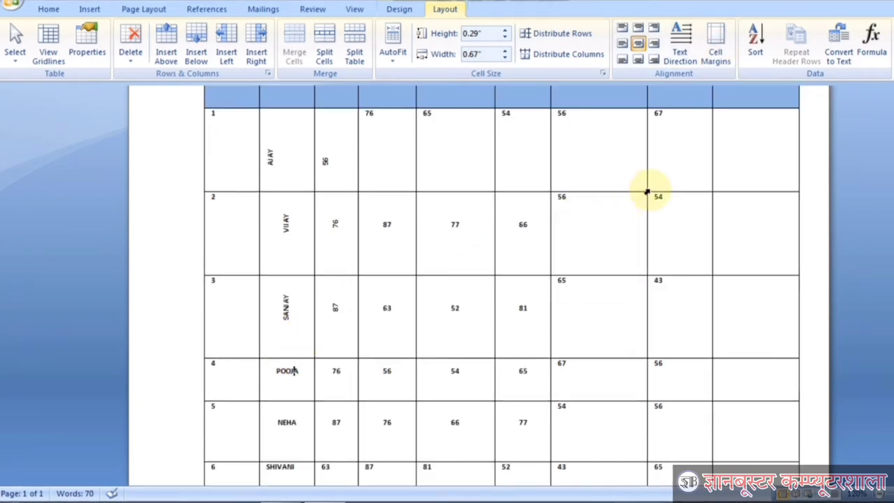
Try a 0.74" left cell margin, then undo it.
{"action": "left_click", "coordinate": [719, 53]}
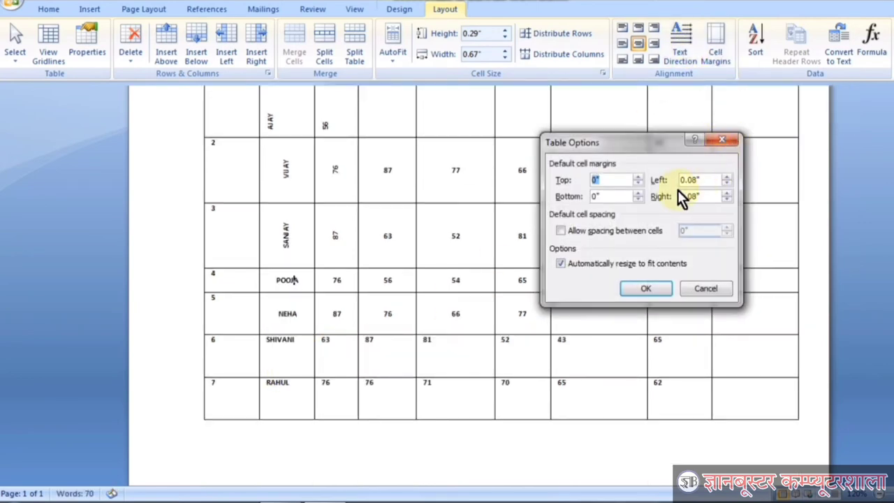
{"action": "left_click", "coordinate": [727, 177]}
{"action": "left_click", "coordinate": [726, 178]}
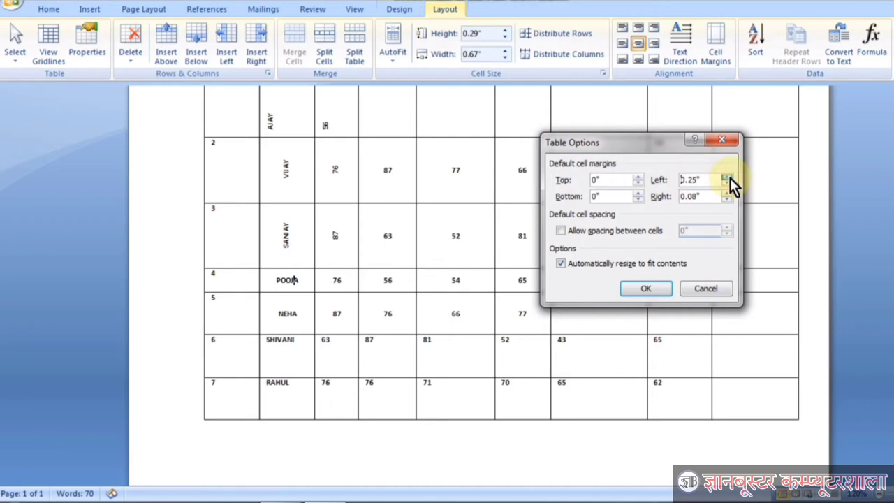
{"action": "left_click", "coordinate": [727, 178]}
{"action": "left_click", "coordinate": [727, 177]}
{"action": "left_click", "coordinate": [727, 177]}
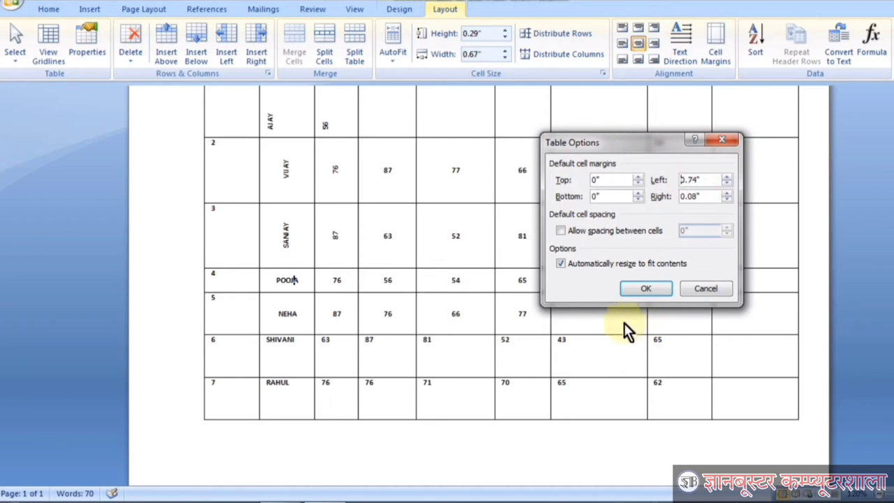
{"action": "left_click", "coordinate": [648, 288]}
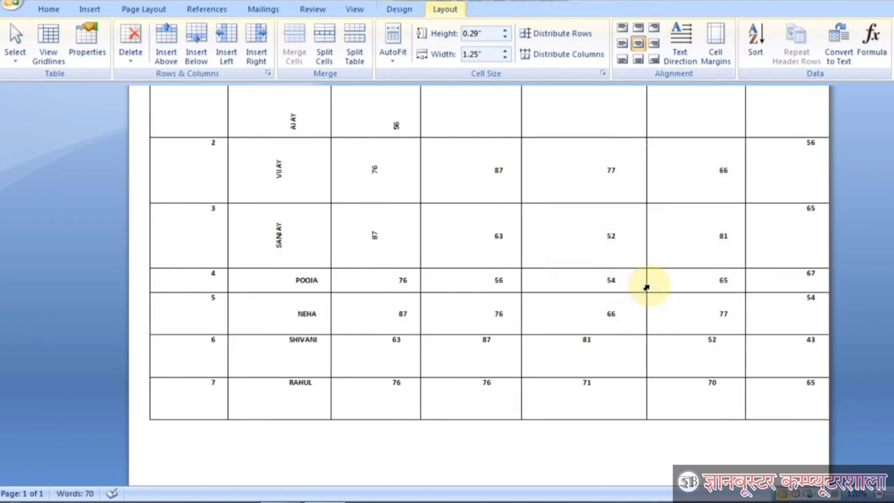
{"action": "key", "text": "ctrl+z"}
Set the default right cell margin to 0.72" and select a block of rows 3–6 cells.
{"action": "left_click", "coordinate": [726, 62]}
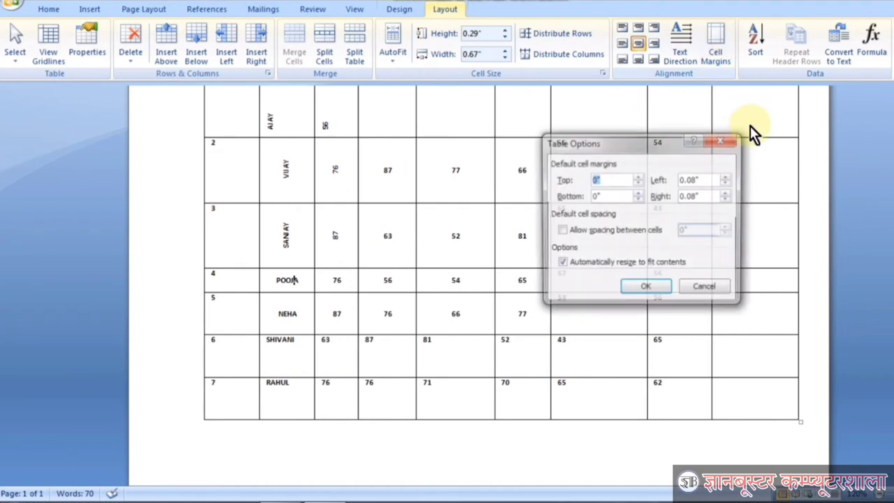
{"action": "left_click", "coordinate": [729, 194]}
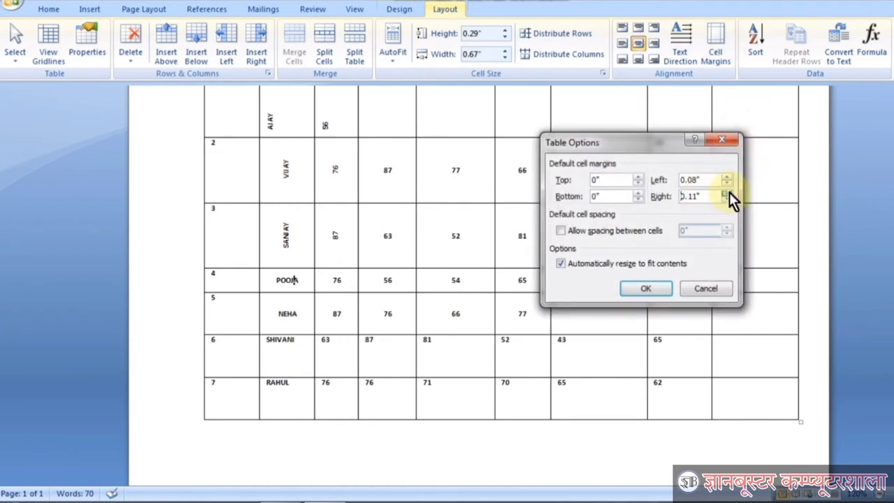
{"action": "left_click", "coordinate": [729, 194]}
{"action": "left_click", "coordinate": [729, 193]}
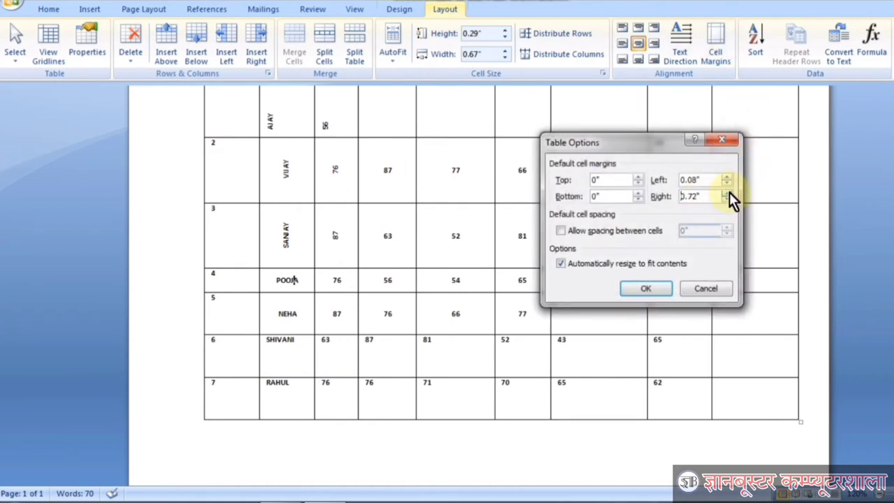
{"action": "left_click", "coordinate": [646, 288]}
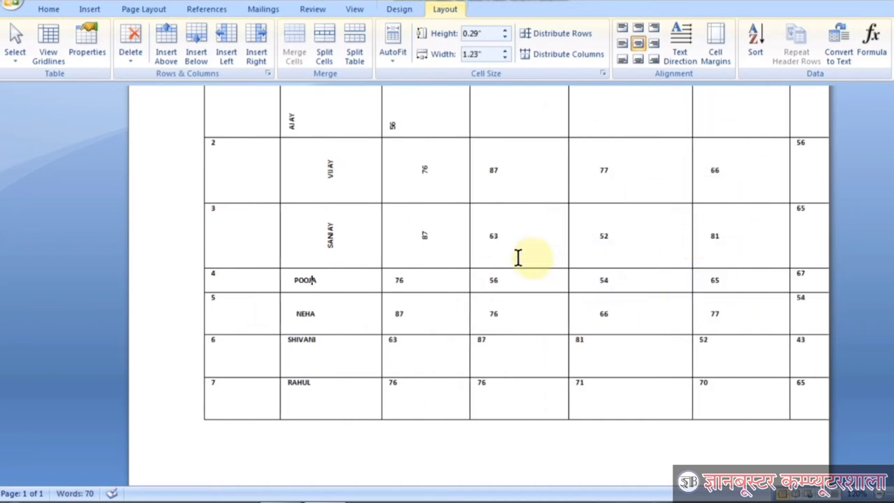
{"action": "left_click_drag", "start_coordinate": [318, 218], "coordinate": [554, 349]}
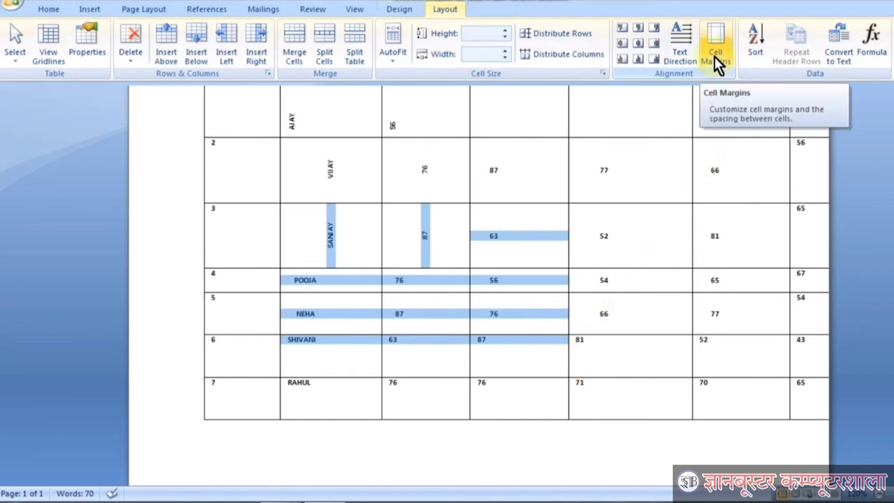
Select the row 7 student name cell in the finished twelve-student table, then deselect.
{"action": "left_click", "coordinate": [395, 286]}
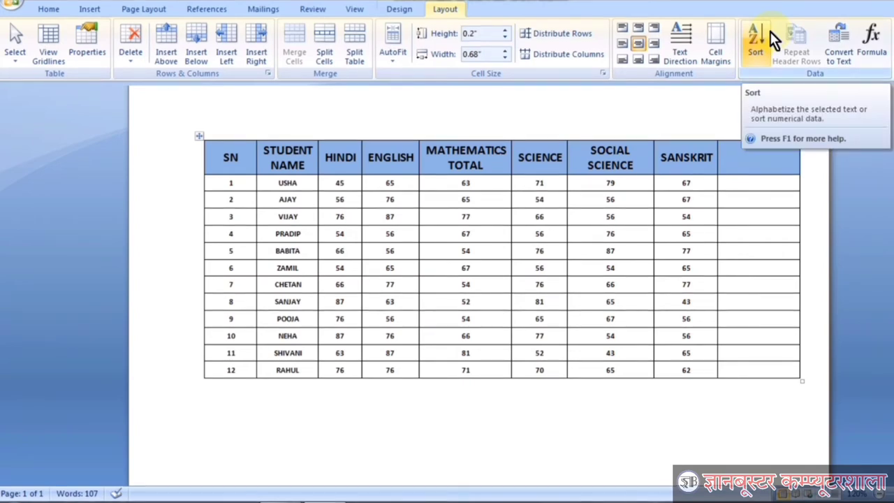
{"action": "left_click", "coordinate": [261, 284]}
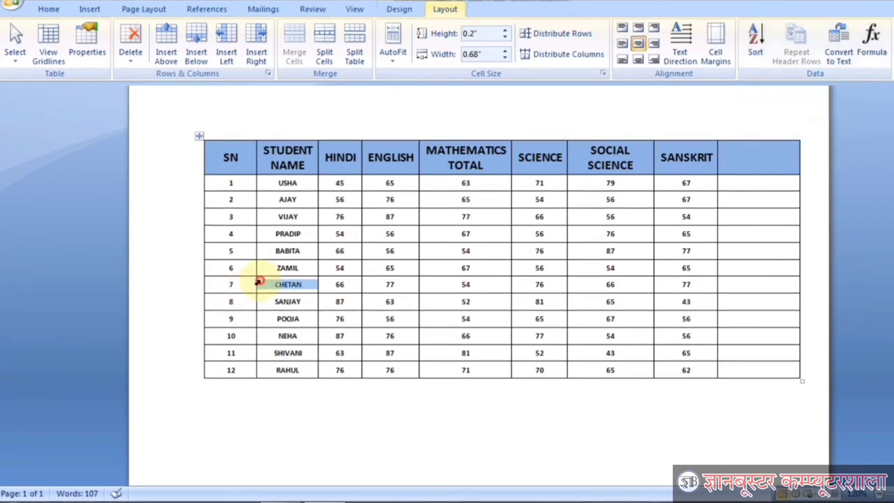
{"action": "left_click", "coordinate": [292, 370]}
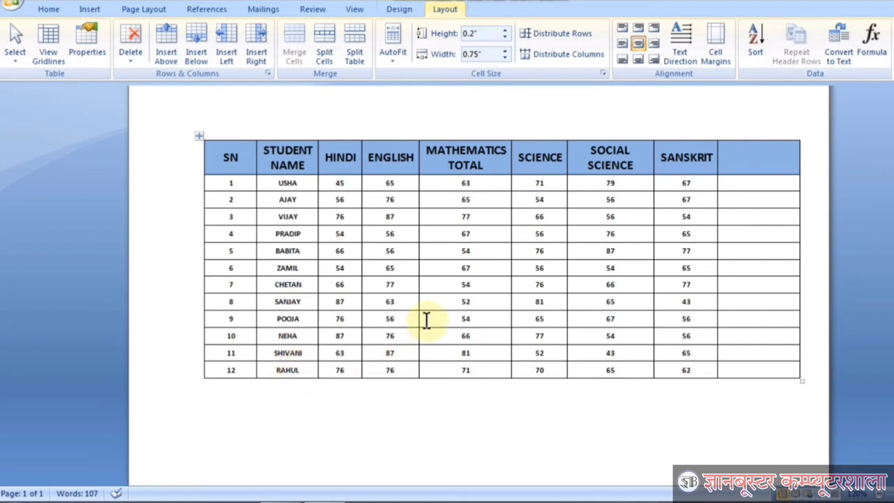
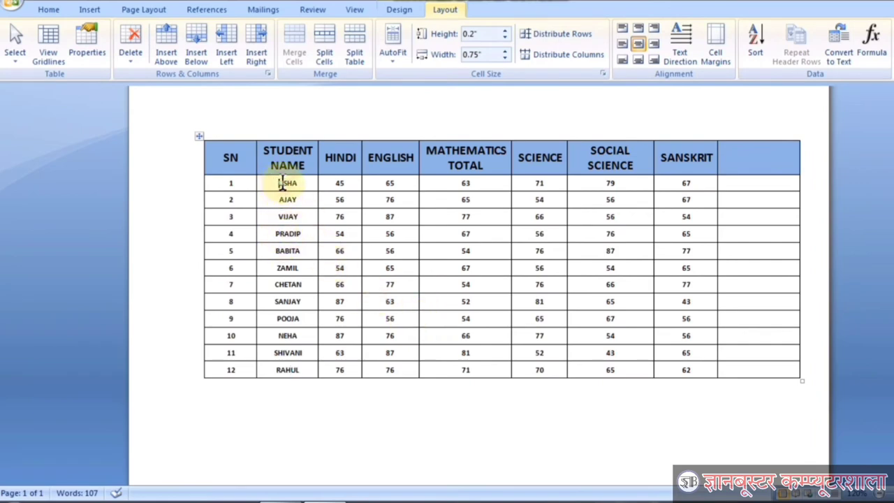
Select cells in the student name column, then bring up the Sort dialog, which defaults to SN.
{"action": "mouse_move", "coordinate": [277, 183]}
{"action": "left_mouse_down"}
{"action": "mouse_move", "coordinate": [279, 202]}
{"action": "mouse_move", "coordinate": [307, 217]}
{"action": "mouse_move", "coordinate": [293, 237]}
{"action": "mouse_move", "coordinate": [301, 252]}
{"action": "left_mouse_up"}
{"action": "left_click", "coordinate": [280, 200]}
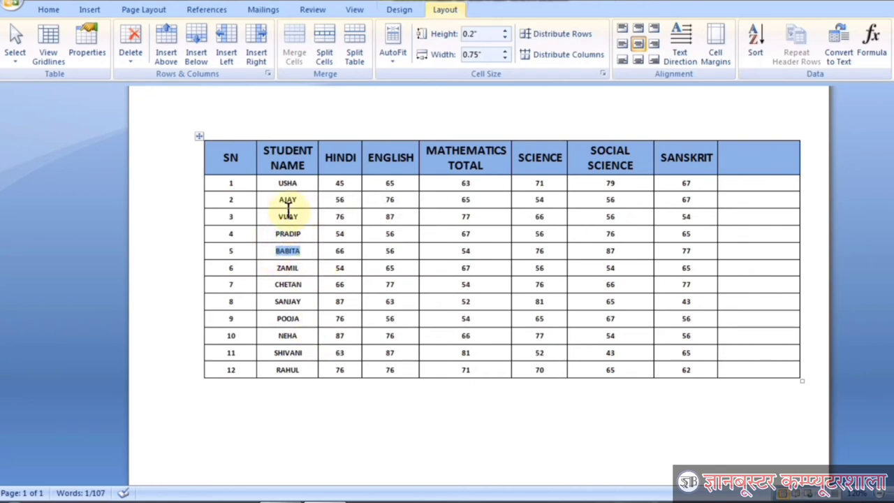
{"action": "left_click", "coordinate": [278, 183]}
{"action": "left_click_drag", "start_coordinate": [278, 183], "coordinate": [306, 370]}
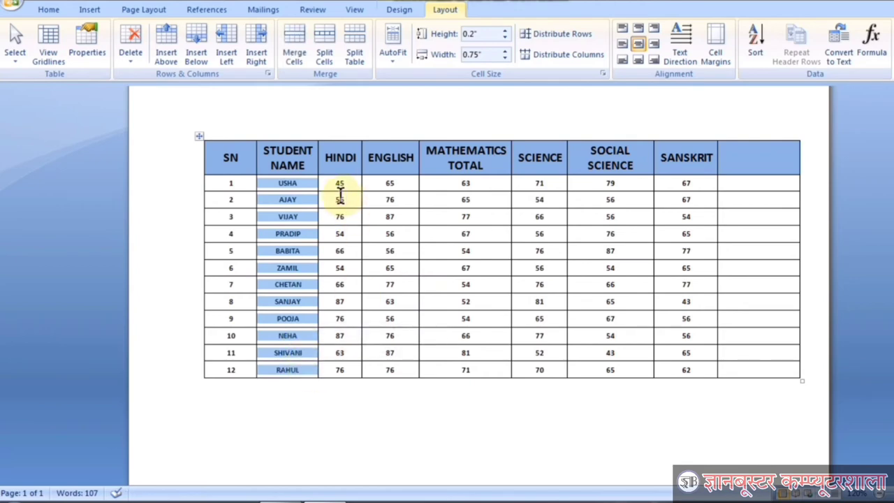
{"action": "left_click", "coordinate": [293, 216]}
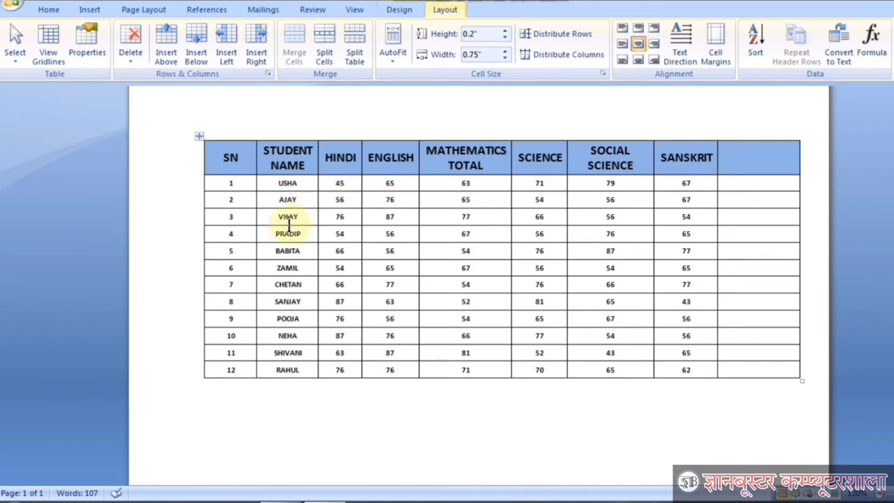
{"action": "left_click", "coordinate": [758, 45]}
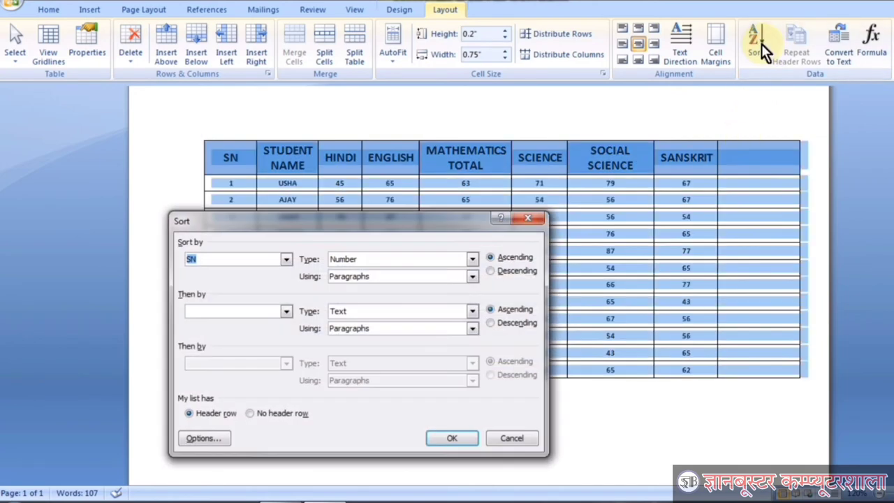
Sort the table by STUDENT NAME as Text, ascending with header row, putting AJAY first and ZAMIL last.
{"action": "left_click_drag", "start_coordinate": [432, 217], "coordinate": [654, 121]}
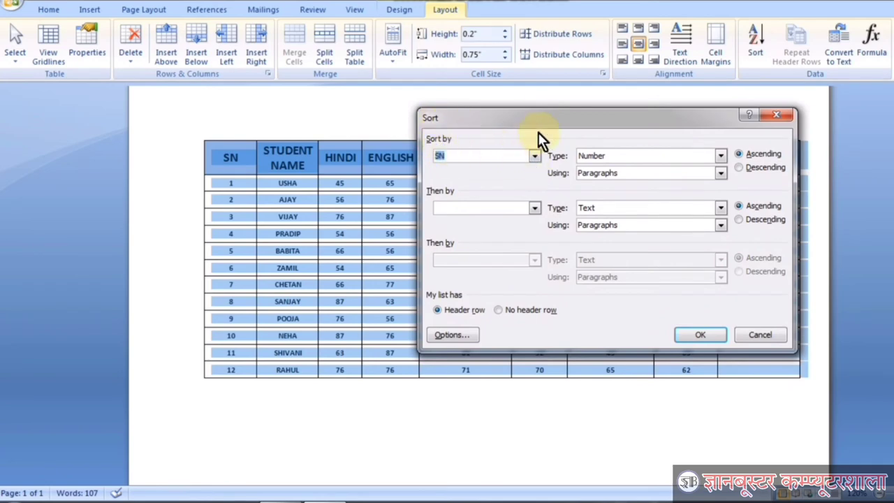
{"action": "left_click_drag", "start_coordinate": [538, 116], "coordinate": [563, 101]}
{"action": "left_click", "coordinate": [560, 140]}
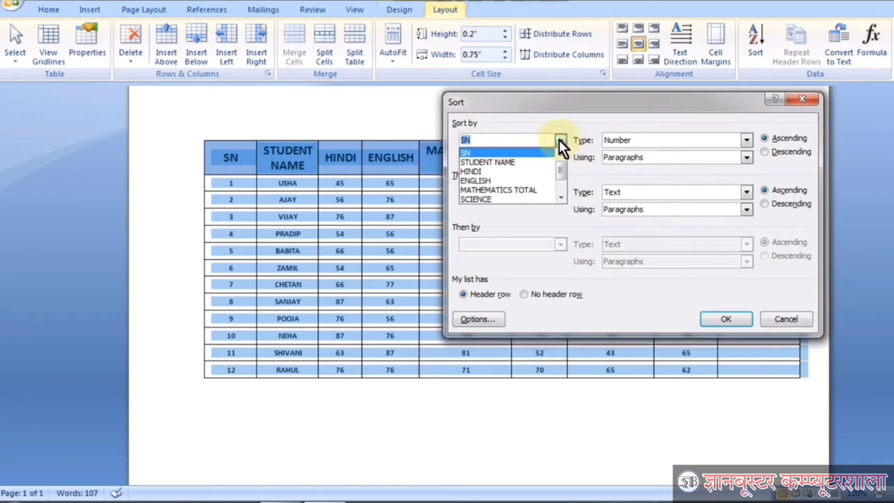
{"action": "left_click", "coordinate": [499, 162]}
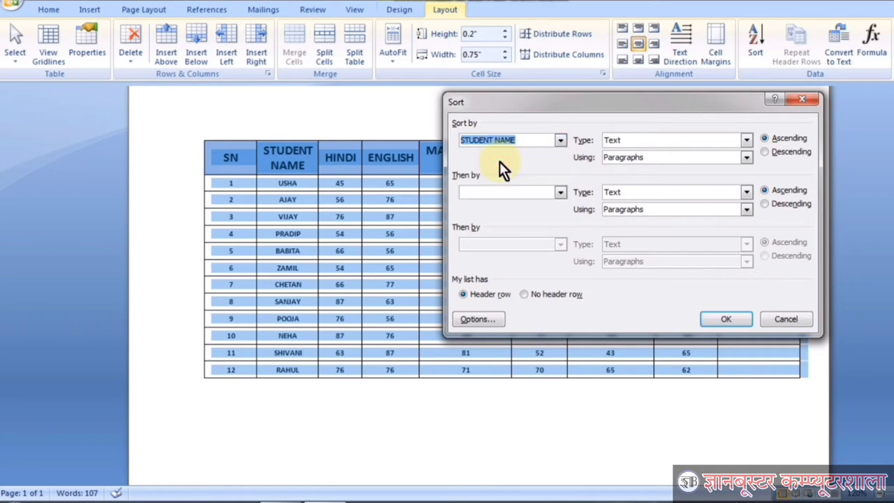
{"action": "left_click_drag", "start_coordinate": [651, 112], "coordinate": [637, 81]}
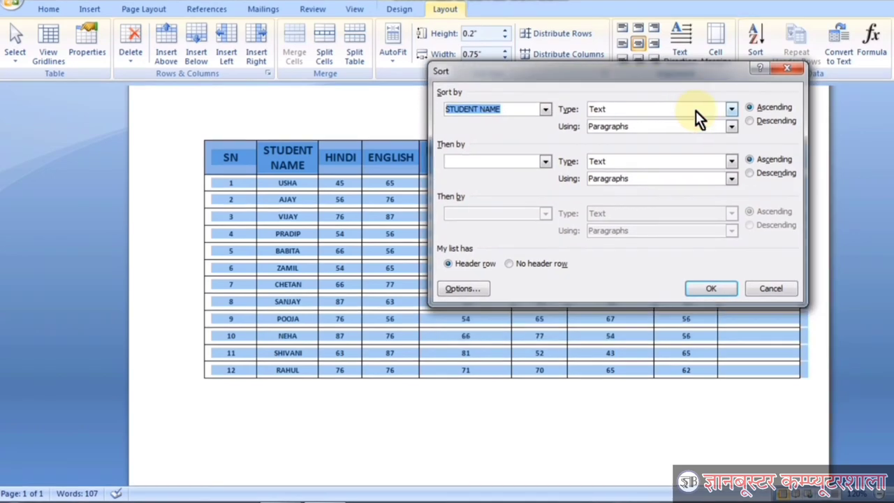
{"action": "left_click", "coordinate": [731, 109]}
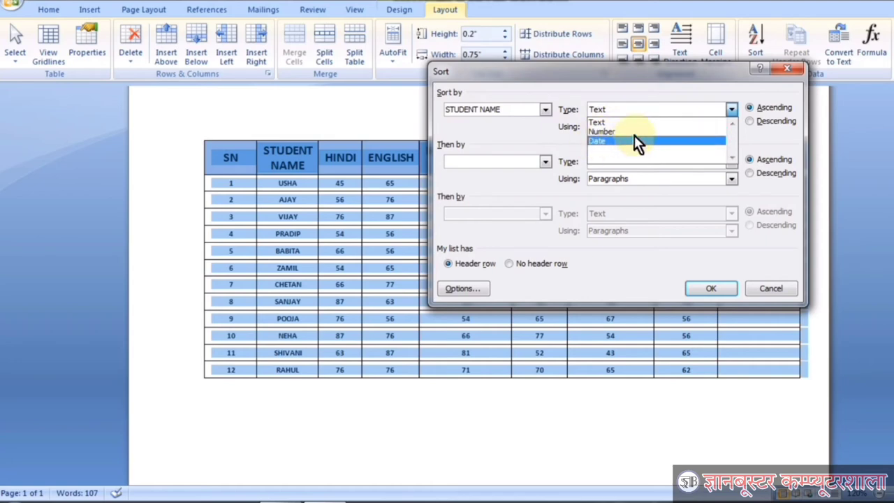
{"action": "left_click", "coordinate": [621, 123]}
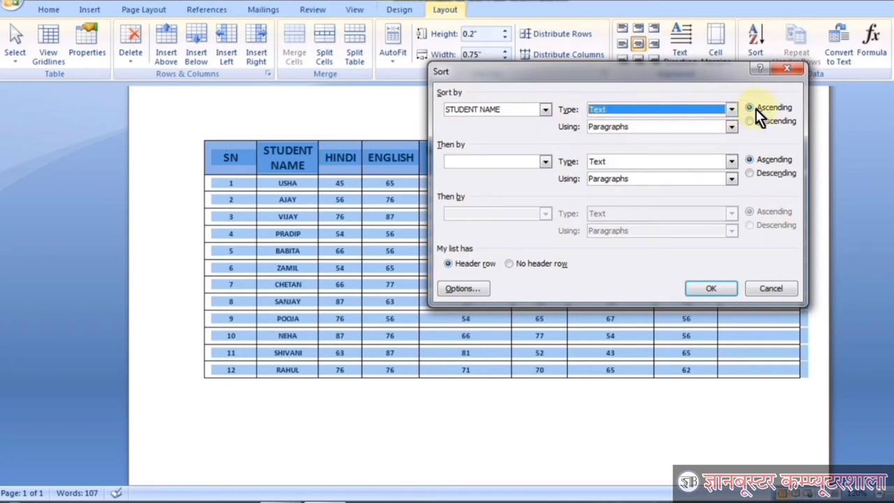
{"action": "left_click_drag", "start_coordinate": [674, 72], "coordinate": [677, 66]}
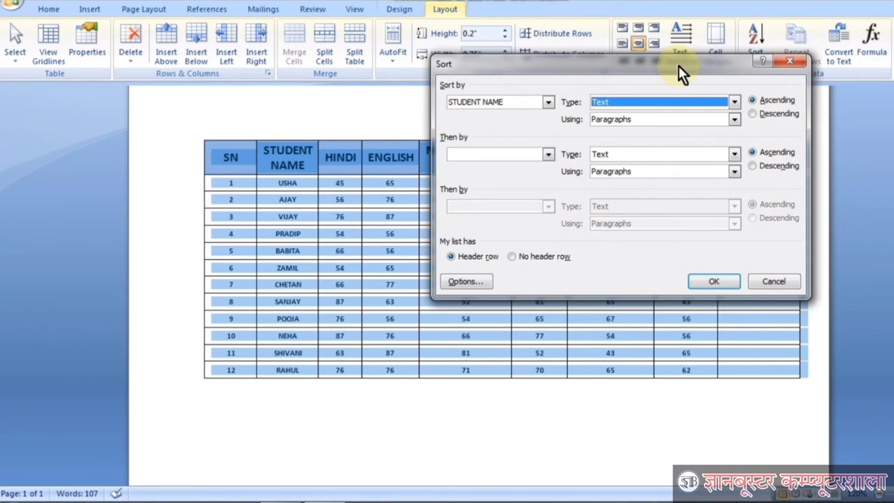
{"action": "left_click", "coordinate": [753, 115]}
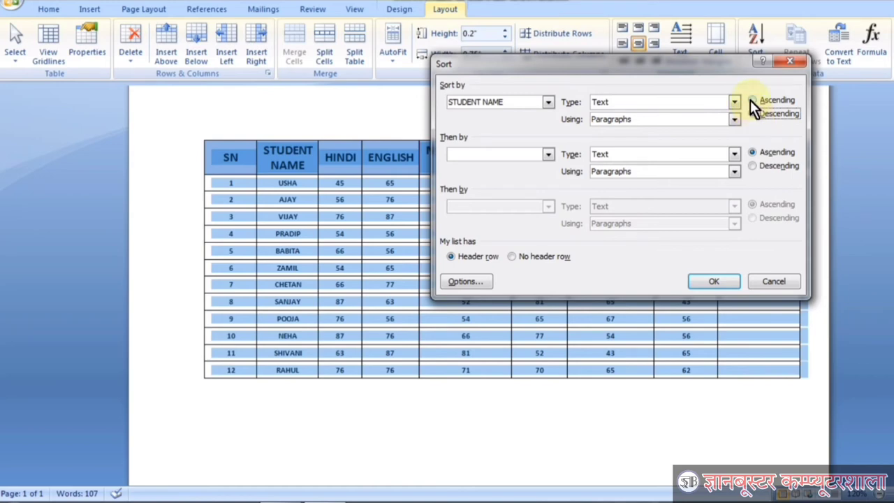
{"action": "left_click", "coordinate": [750, 100]}
{"action": "left_click", "coordinate": [716, 280]}
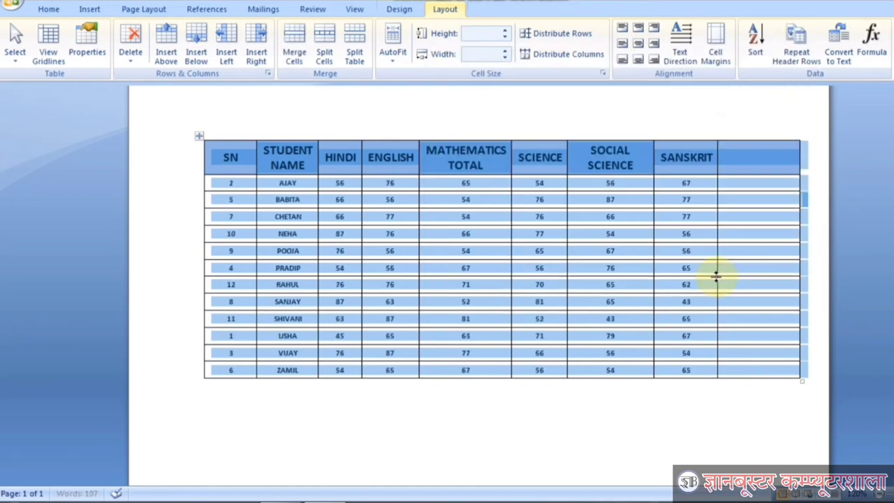
Select names, serial numbers and marks in the sorted table to review the new row order.
{"action": "left_click", "coordinate": [282, 187]}
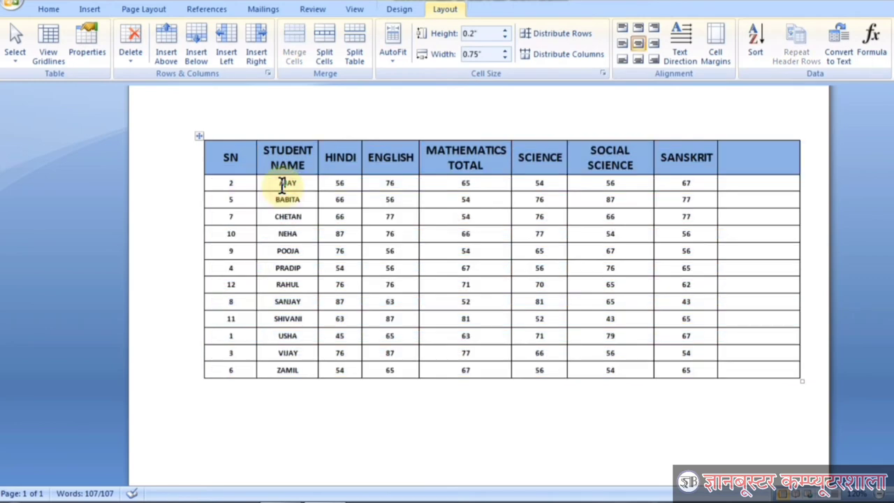
{"action": "double_click", "coordinate": [286, 183]}
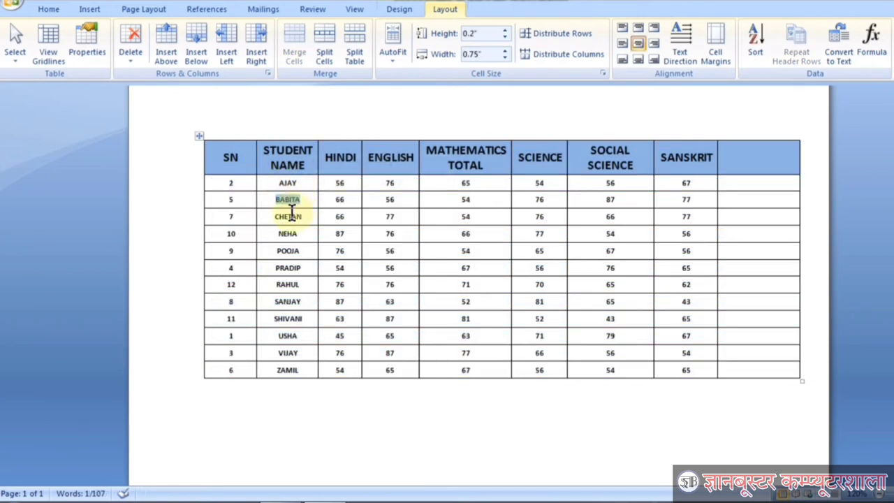
{"action": "left_click_drag", "start_coordinate": [259, 216], "coordinate": [324, 218]}
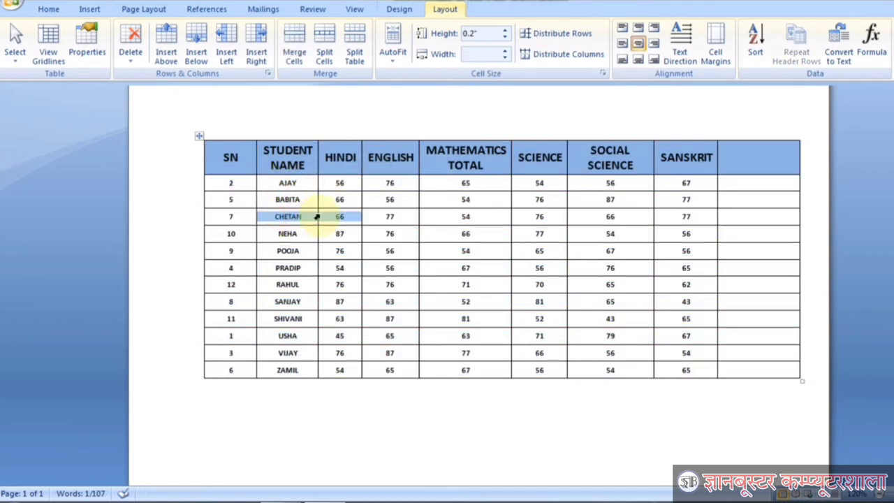
{"action": "double_click", "coordinate": [275, 370]}
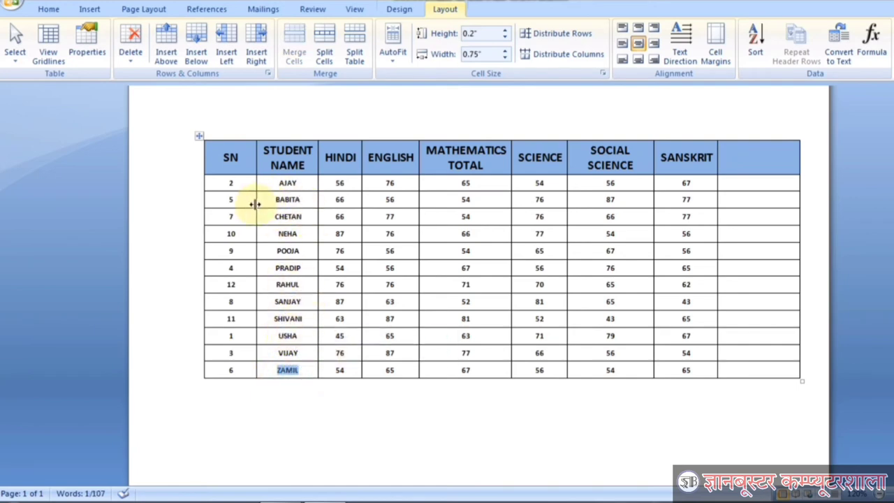
{"action": "mouse_move", "coordinate": [230, 181]}
{"action": "left_mouse_down"}
{"action": "mouse_move", "coordinate": [224, 316]}
{"action": "mouse_move", "coordinate": [234, 370]}
{"action": "left_mouse_up"}
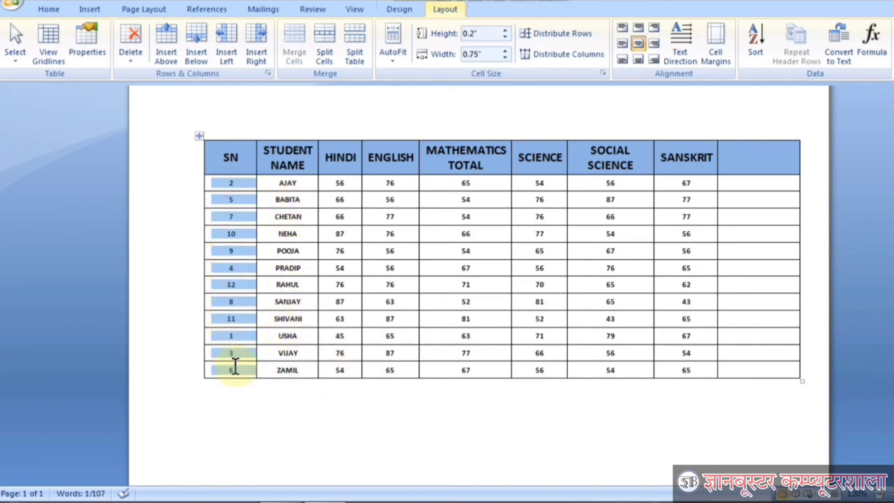
{"action": "left_click", "coordinate": [282, 199]}
{"action": "mouse_move", "coordinate": [278, 185]}
{"action": "left_mouse_down"}
{"action": "mouse_move", "coordinate": [310, 303]}
{"action": "mouse_move", "coordinate": [288, 370]}
{"action": "left_mouse_up"}
{"action": "left_click_drag", "start_coordinate": [339, 233], "coordinate": [667, 234]}
{"action": "left_click", "coordinate": [383, 247]}
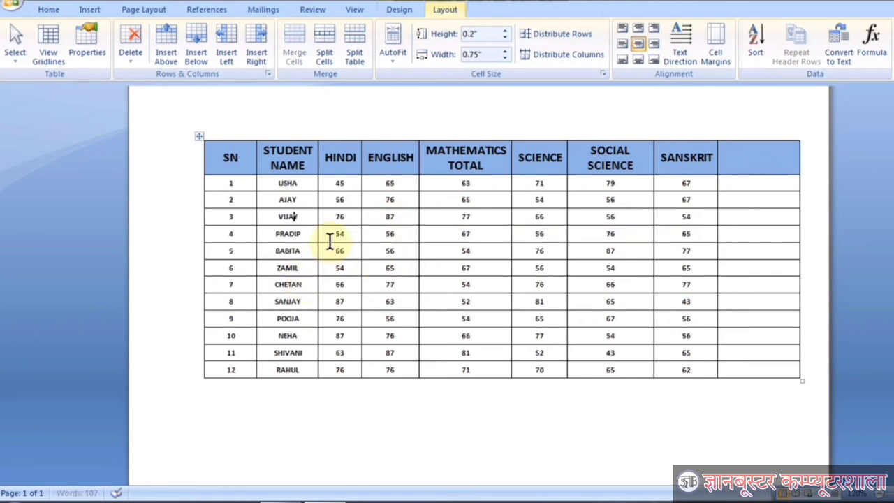
Shade row 5, from BABITA to SANSKRIT, in blue.
{"action": "left_click_drag", "start_coordinate": [273, 251], "coordinate": [688, 263]}
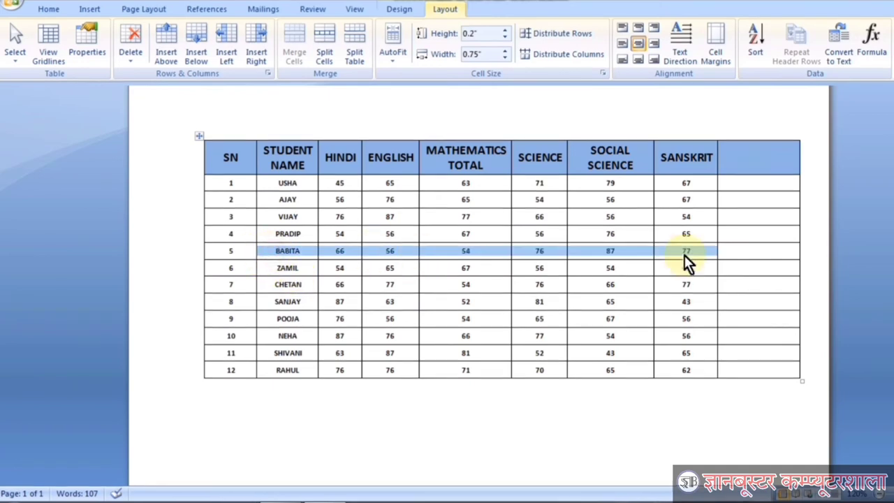
{"action": "scroll", "coordinate": [278, 57], "scroll_direction": "up", "scroll_amount": 4}
{"action": "scroll", "coordinate": [278, 57], "scroll_direction": "up", "scroll_amount": 4}
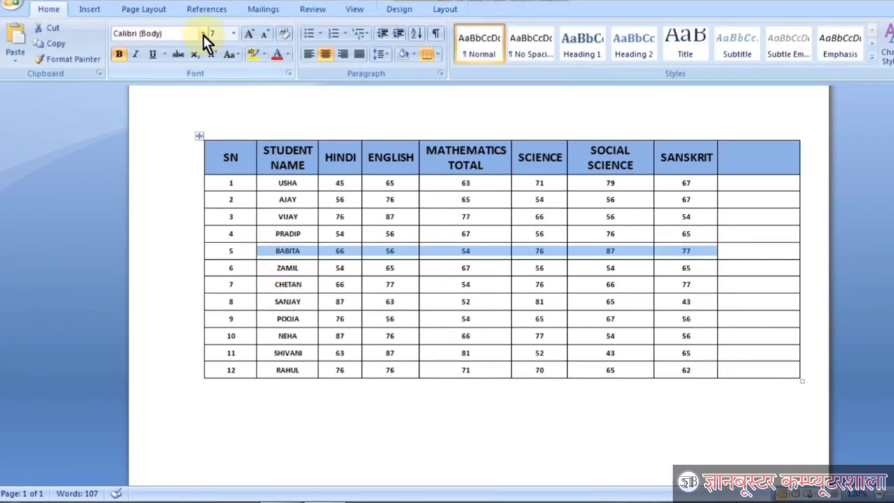
{"action": "left_click", "coordinate": [414, 55]}
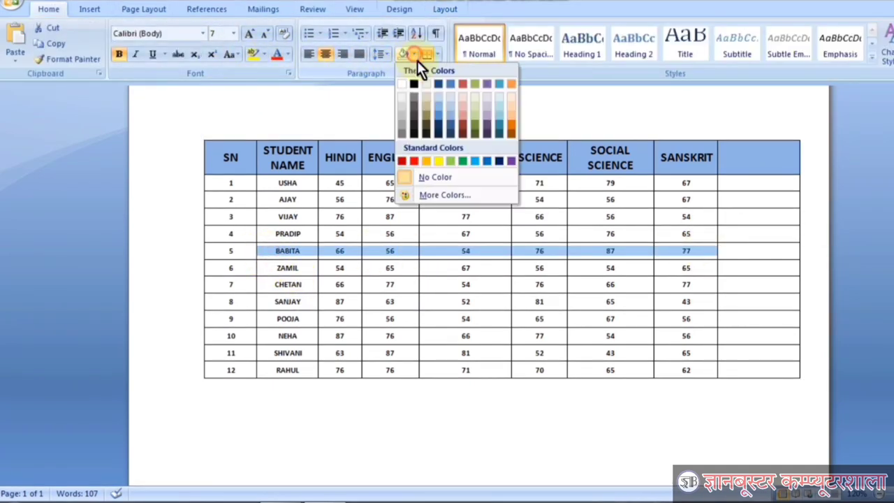
{"action": "left_click", "coordinate": [433, 177]}
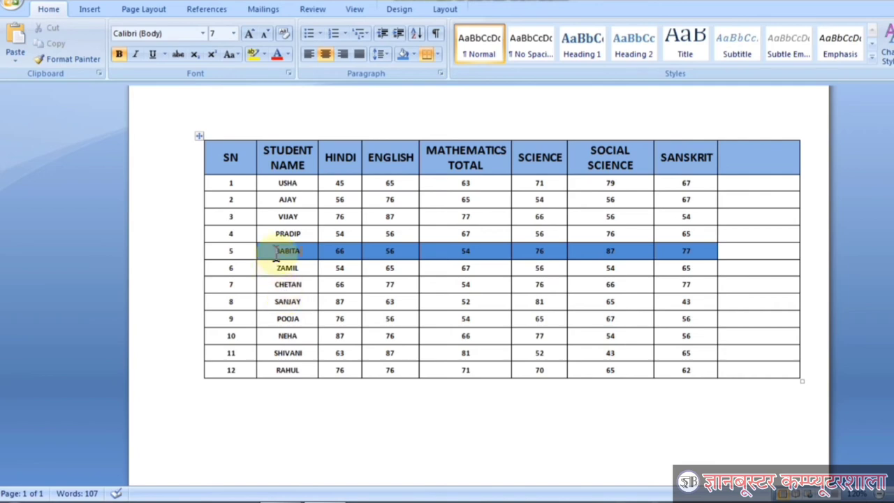
Check the blue shading on BABITA's row, then bring up the table's Sort dialog.
{"action": "left_click_drag", "start_coordinate": [277, 252], "coordinate": [702, 251]}
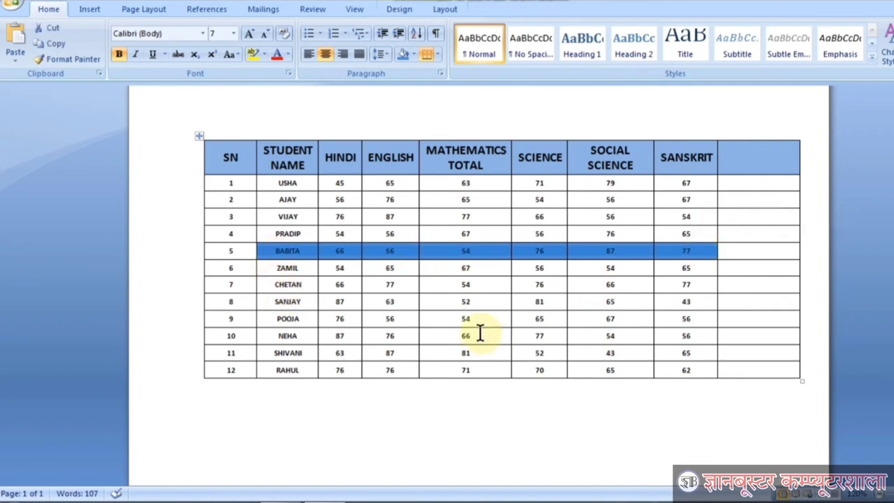
{"action": "left_click", "coordinate": [394, 249]}
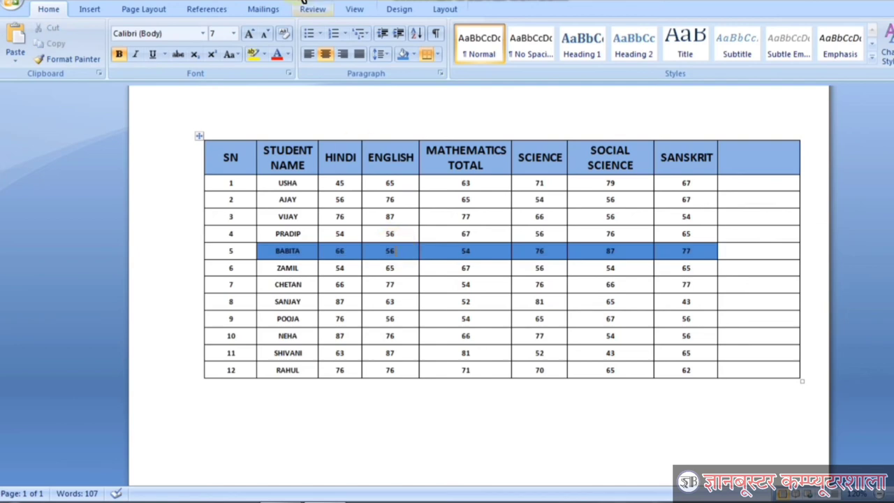
{"action": "left_click", "coordinate": [454, 12]}
{"action": "left_click", "coordinate": [755, 39]}
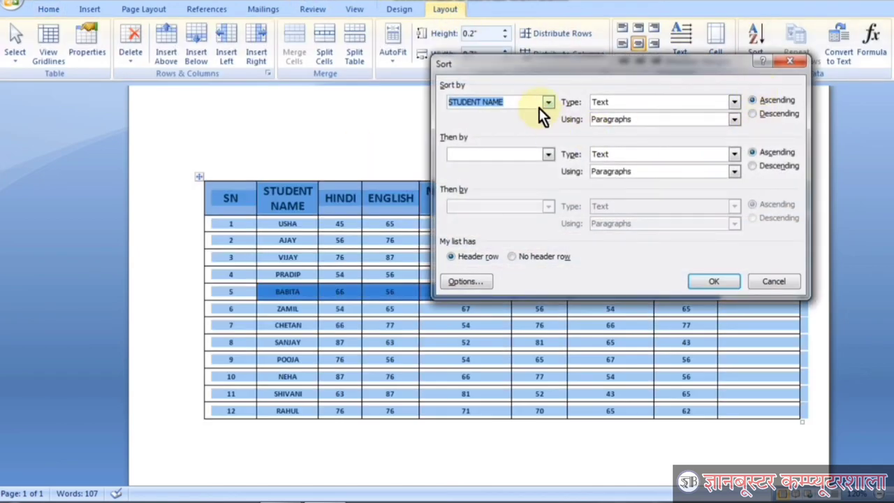
Apply the ascending STUDENT NAME sort, moving BABITA's blue row to second place.
{"action": "left_click", "coordinate": [722, 278]}
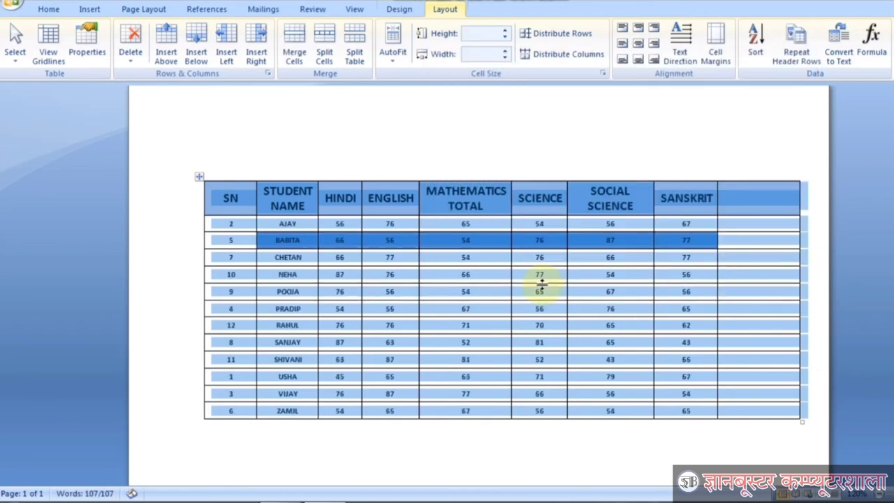
{"action": "left_click", "coordinate": [280, 225]}
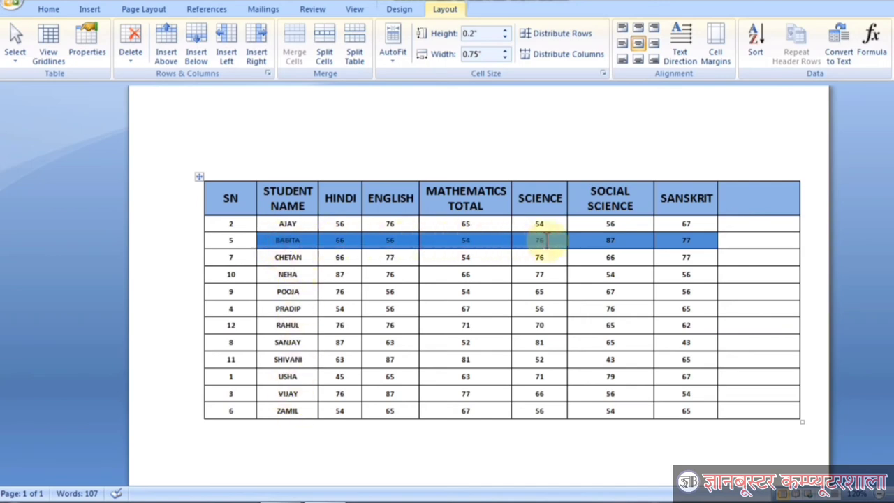
{"action": "left_click", "coordinate": [747, 240]}
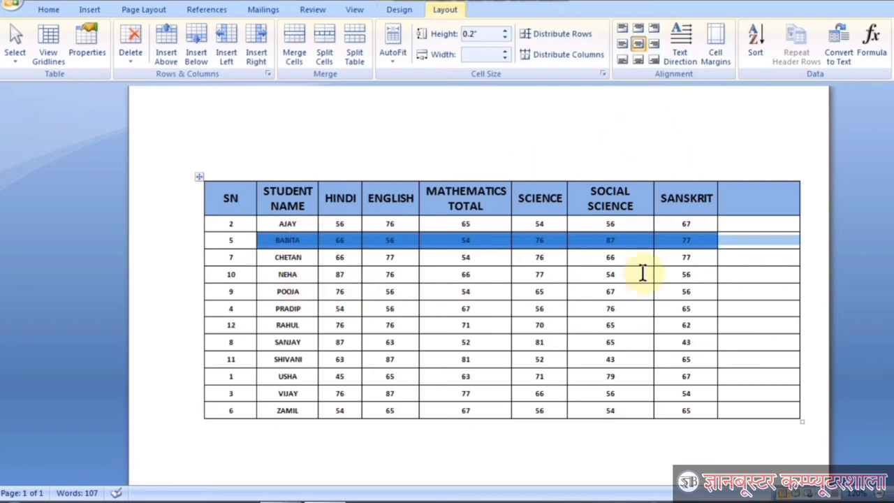
{"action": "left_click", "coordinate": [754, 42]}
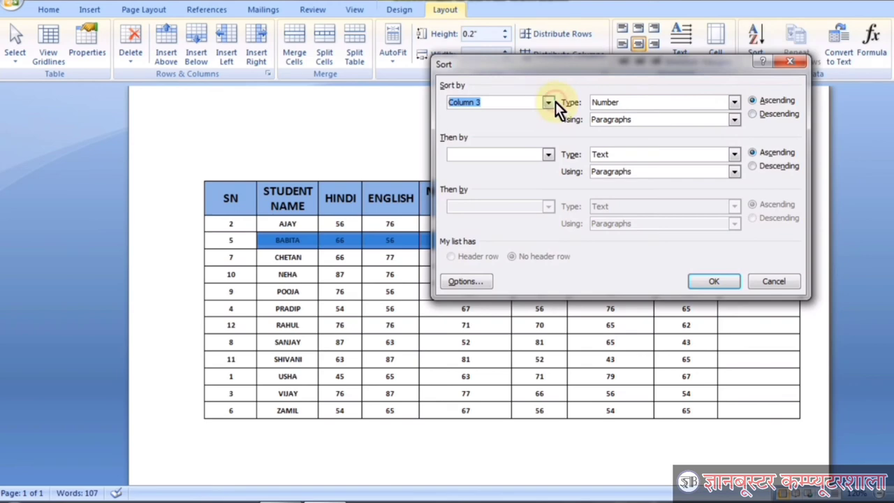
{"action": "left_click_drag", "start_coordinate": [567, 67], "coordinate": [214, 271]}
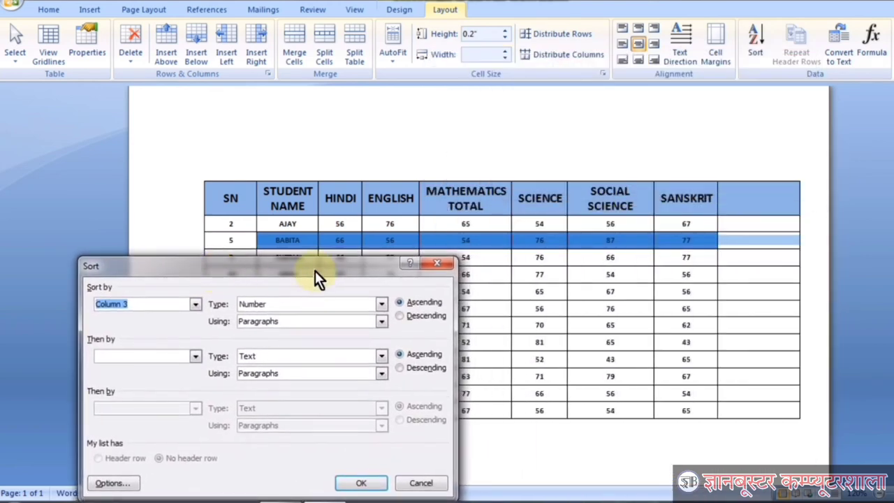
{"action": "left_click_drag", "start_coordinate": [301, 267], "coordinate": [606, 183]}
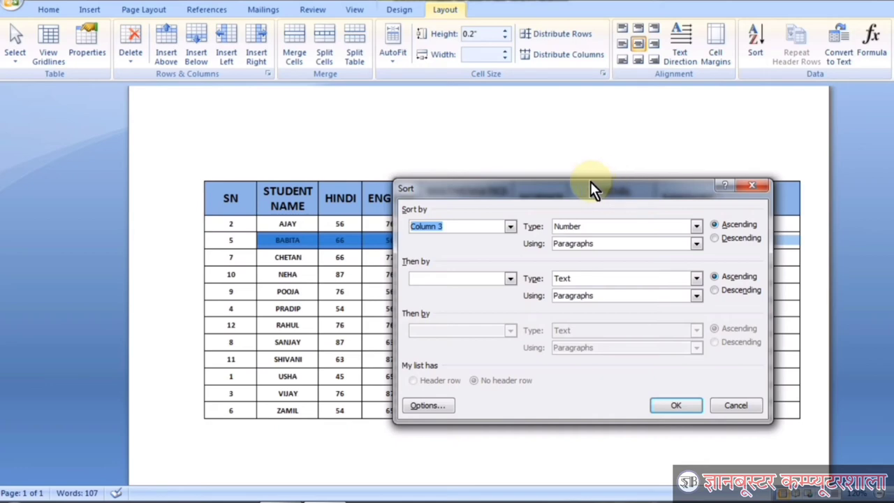
{"action": "left_click_drag", "start_coordinate": [574, 187], "coordinate": [605, 109]}
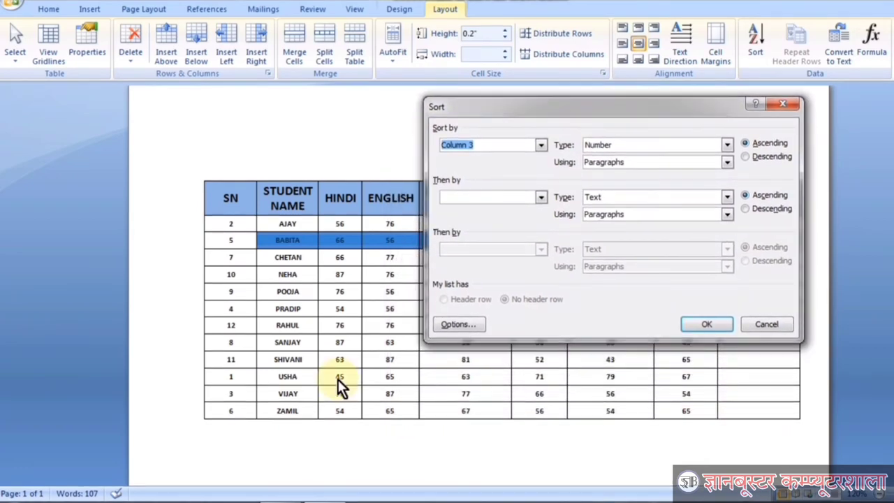
{"action": "left_click", "coordinate": [784, 105]}
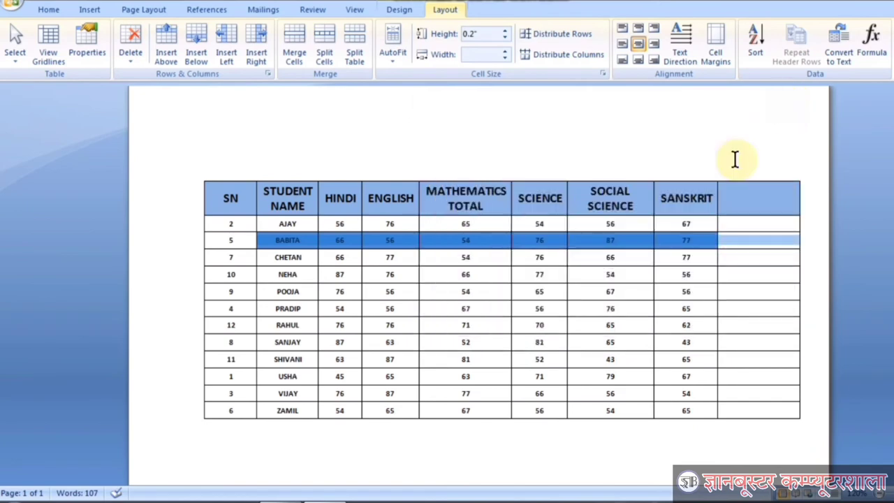
Sort the table by HINDI marks, descending, from NEHA's 87 down to USHA's 45.
{"action": "left_click", "coordinate": [752, 55]}
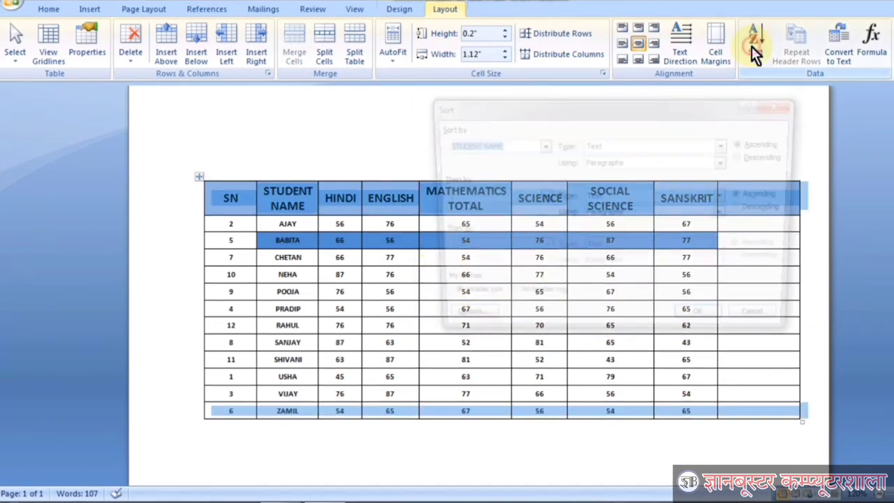
{"action": "left_click", "coordinate": [541, 145]}
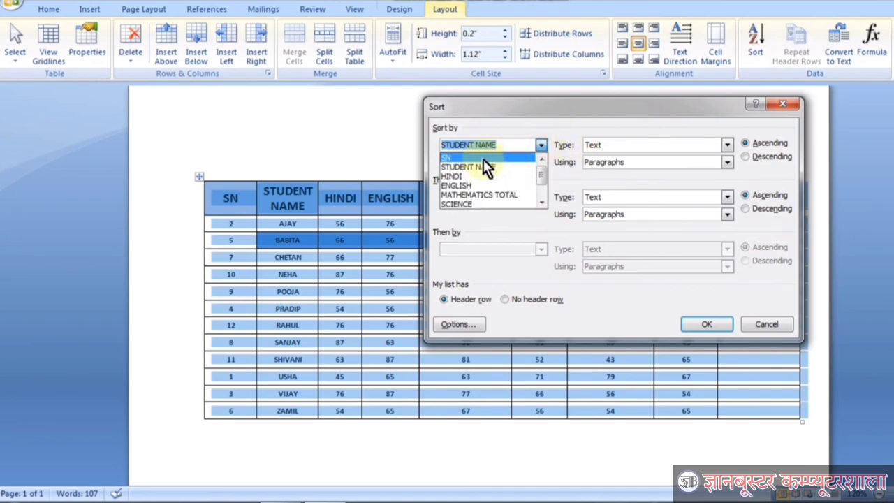
{"action": "left_click", "coordinate": [450, 175]}
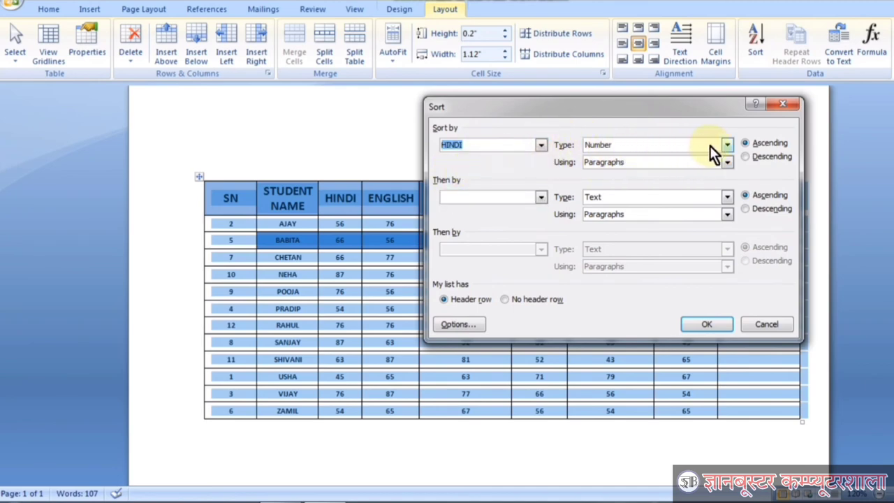
{"action": "left_click_drag", "start_coordinate": [662, 112], "coordinate": [684, 99]}
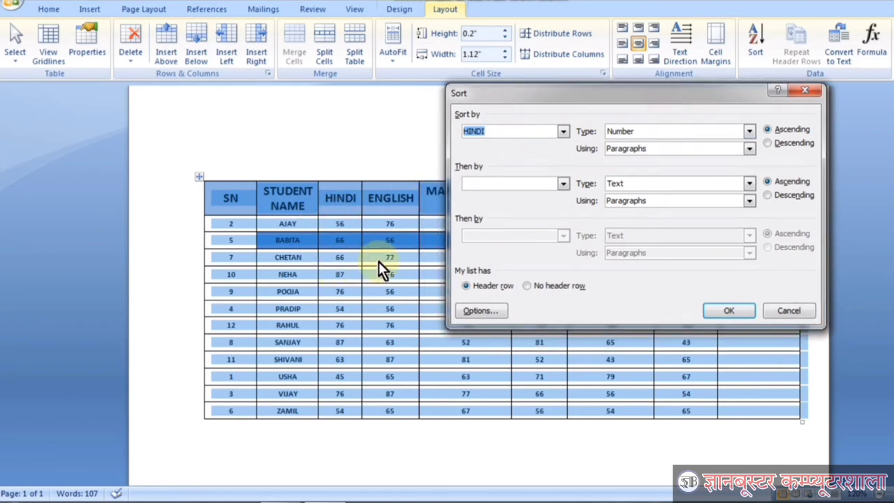
{"action": "left_click", "coordinate": [768, 143]}
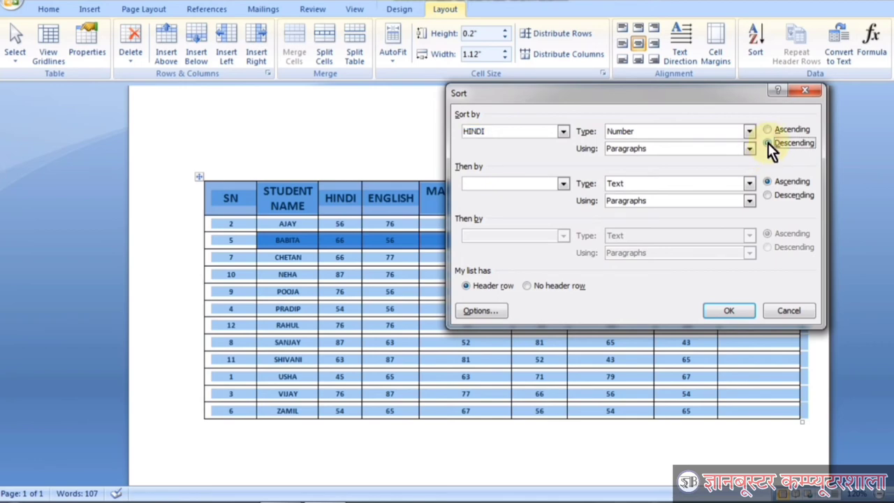
{"action": "left_click", "coordinate": [730, 310]}
{"action": "left_click", "coordinate": [318, 224]}
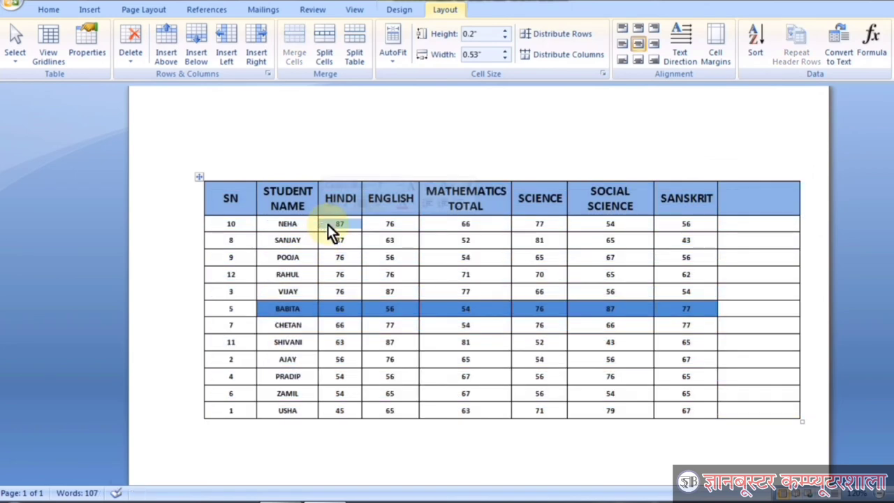
{"action": "left_click", "coordinate": [331, 241]}
Re-sort the student table by SN in ascending order, restoring rows 1 through 12.
{"action": "left_click", "coordinate": [342, 274]}
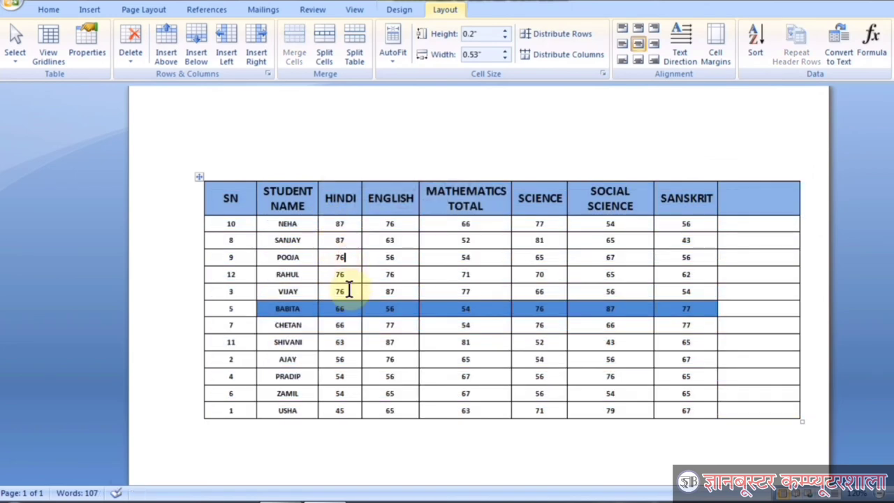
{"action": "double_click", "coordinate": [339, 411]}
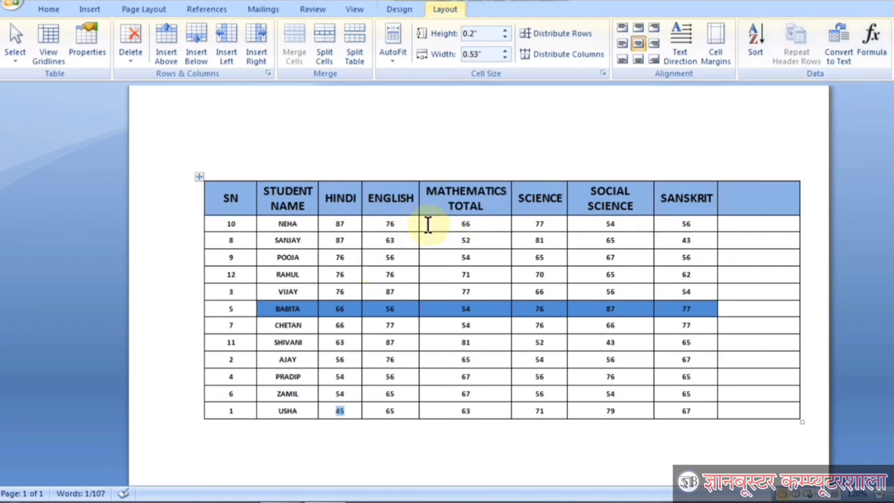
{"action": "left_click", "coordinate": [754, 62]}
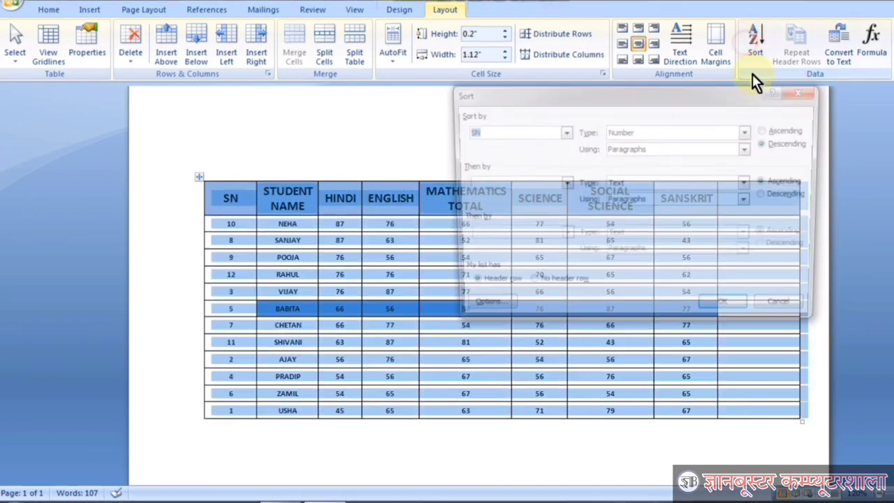
{"action": "left_click", "coordinate": [563, 131]}
{"action": "scroll", "coordinate": [496, 174], "scroll_direction": "down", "scroll_amount": 1}
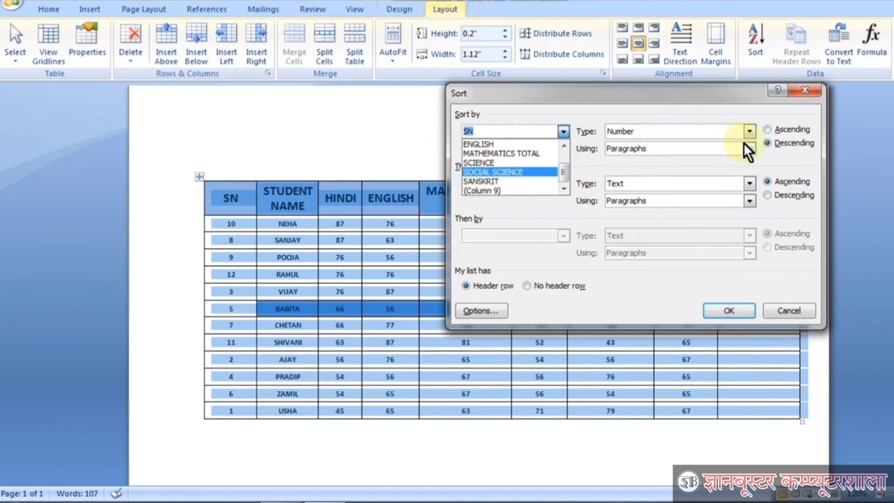
{"action": "left_click", "coordinate": [766, 131]}
{"action": "left_click", "coordinate": [767, 143]}
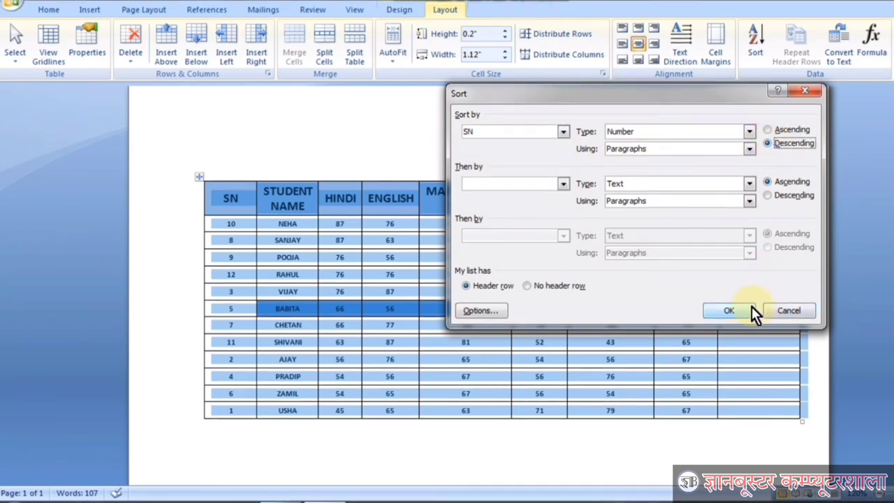
{"action": "left_click", "coordinate": [562, 131]}
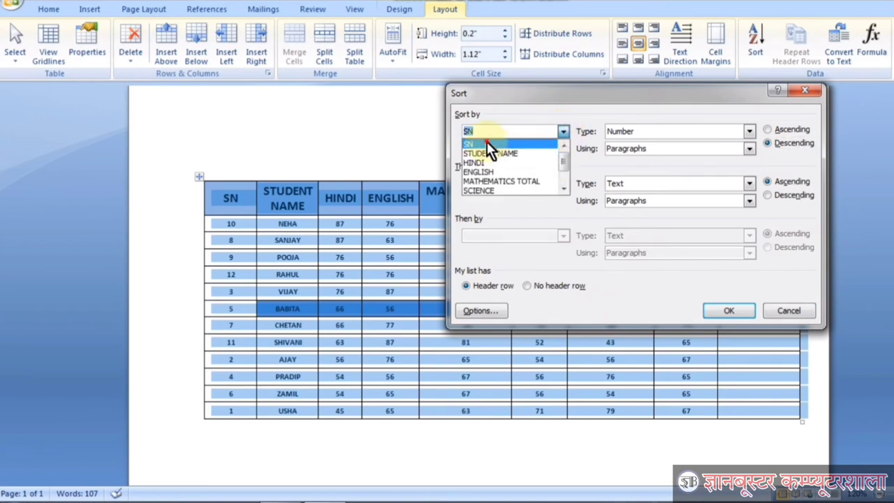
{"action": "left_click", "coordinate": [487, 143]}
{"action": "left_click", "coordinate": [767, 130]}
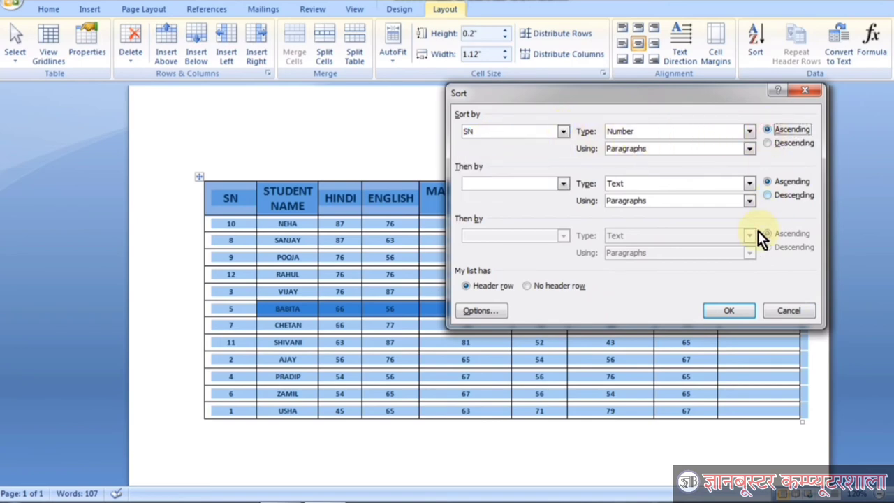
{"action": "left_click", "coordinate": [733, 309]}
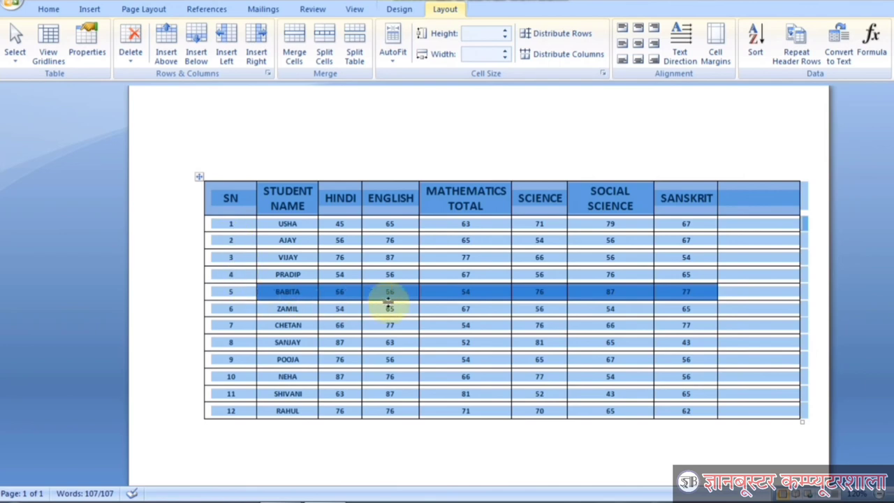
{"action": "left_click", "coordinate": [378, 258]}
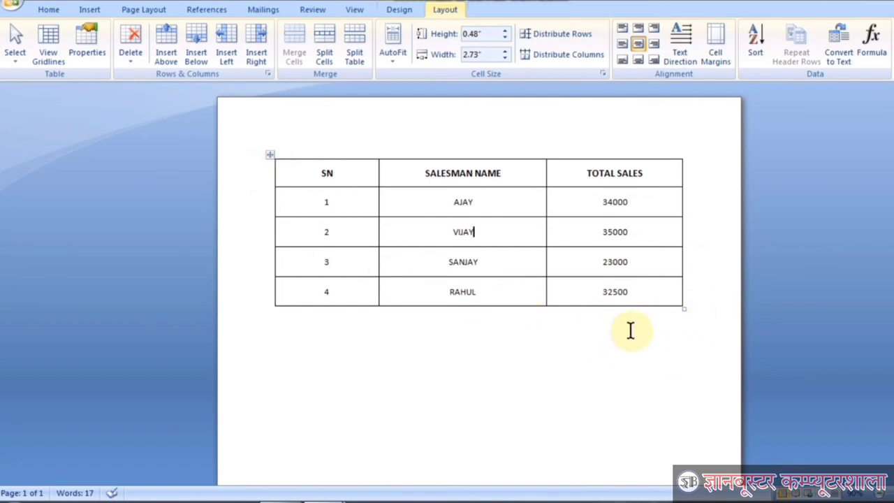
From the last cell after 32500, add blank rows with Tab until the salesman table reaches page 2.
{"action": "scroll", "coordinate": [629, 332], "scroll_direction": "down", "scroll_amount": 1}
{"action": "scroll", "coordinate": [629, 335], "scroll_direction": "down", "scroll_amount": 2}
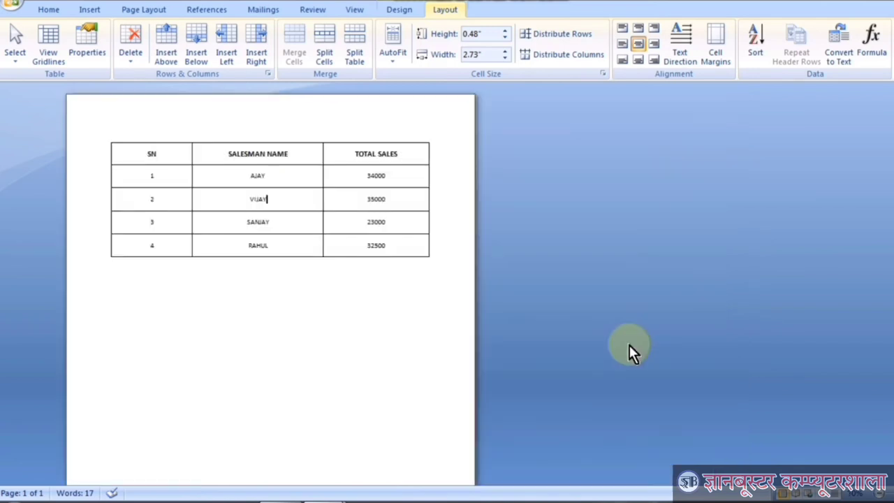
{"action": "scroll", "coordinate": [629, 344], "scroll_direction": "down", "scroll_amount": 1}
{"action": "scroll", "coordinate": [627, 345], "scroll_direction": "down", "scroll_amount": 1}
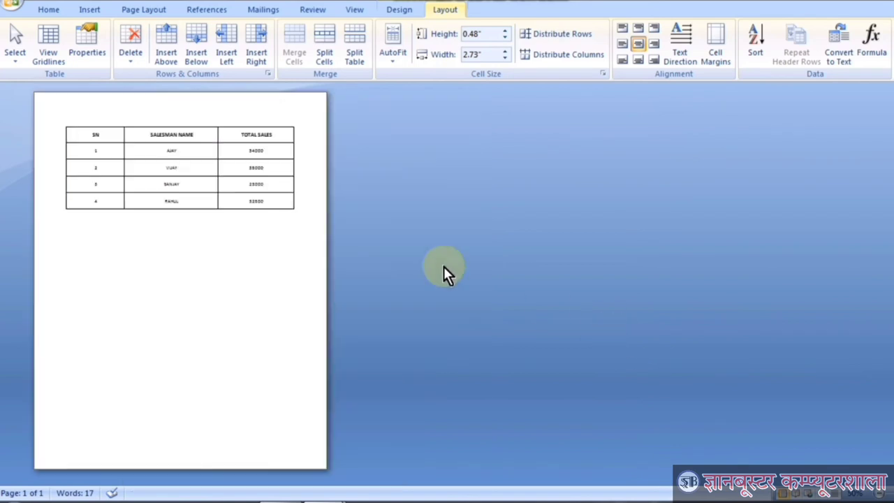
{"action": "left_click", "coordinate": [278, 200]}
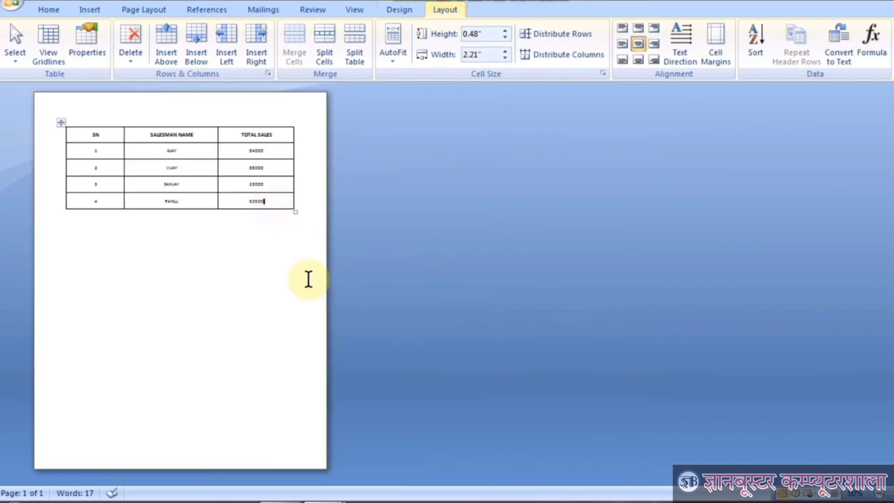
{"action": "key", "text": "Tab"}
{"action": "key", "text": "Tab"}
{"action": "key", "text": "Tab"}
{"action": "key", "text": "Tab"}
{"action": "key", "text": "Tab"}
{"action": "key", "text": "Tab"}
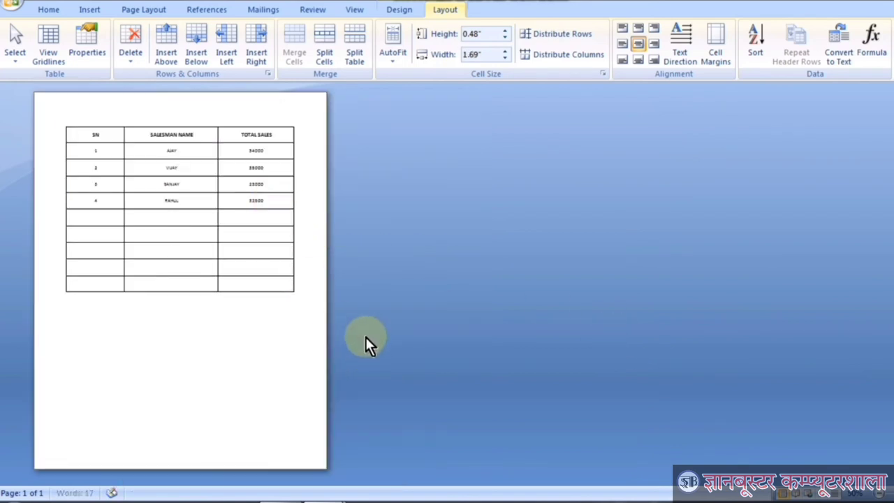
{"action": "key", "text": "Tab"}
{"action": "key", "text": "Tab"}
{"action": "key", "text": "Tab"}
{"action": "key", "text": "Tab"}
{"action": "key", "text": "Tab"}
{"action": "key", "text": "Tab"}
{"action": "key", "text": "Tab"}
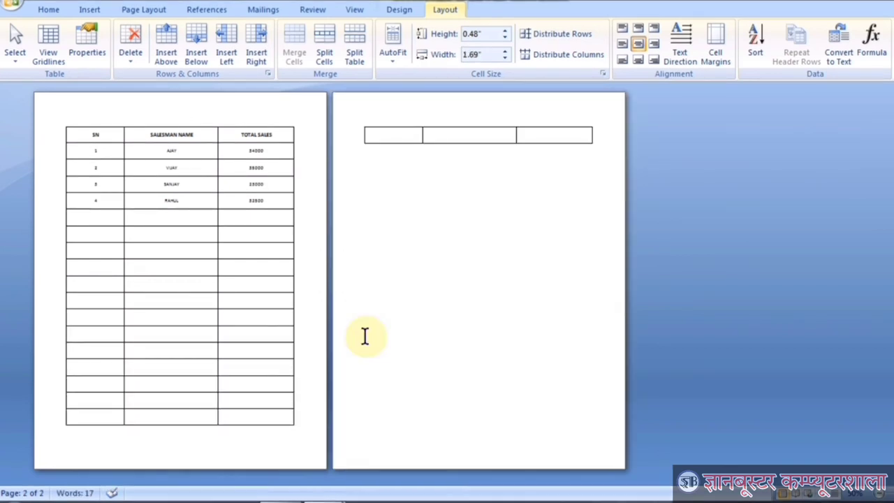
{"action": "key", "text": "Tab"}
{"action": "key", "text": "Tab"}
{"action": "key", "text": "Tab"}
{"action": "key", "text": "Tab"}
{"action": "key", "text": "Tab"}
{"action": "key", "text": "Tab"}
{"action": "key", "text": "Tab"}
{"action": "key", "text": "Tab"}
{"action": "key", "text": "Tab"}
{"action": "key", "text": "Tab"}
{"action": "key", "text": "Tab"}
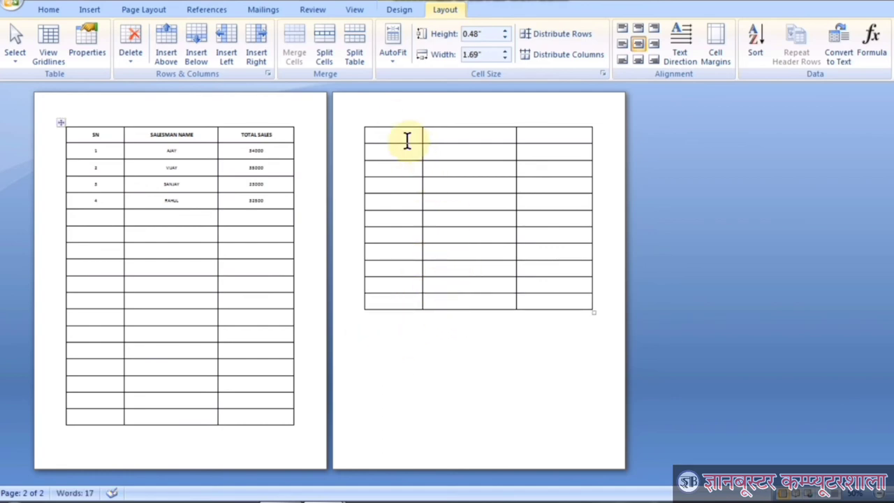
Select the sales table's SN / SALESMAN NAME / TOTAL SALES header row.
{"action": "left_click_drag", "start_coordinate": [389, 139], "coordinate": [560, 136]}
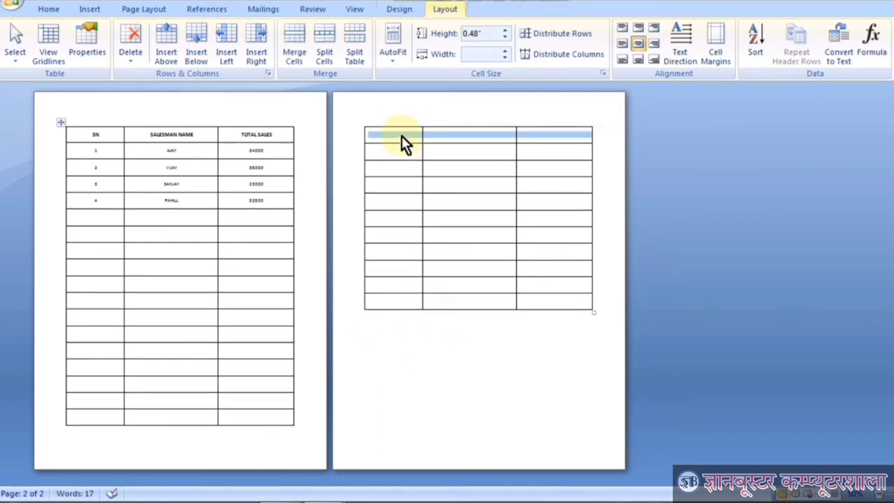
{"action": "left_click_drag", "start_coordinate": [89, 135], "coordinate": [277, 135]}
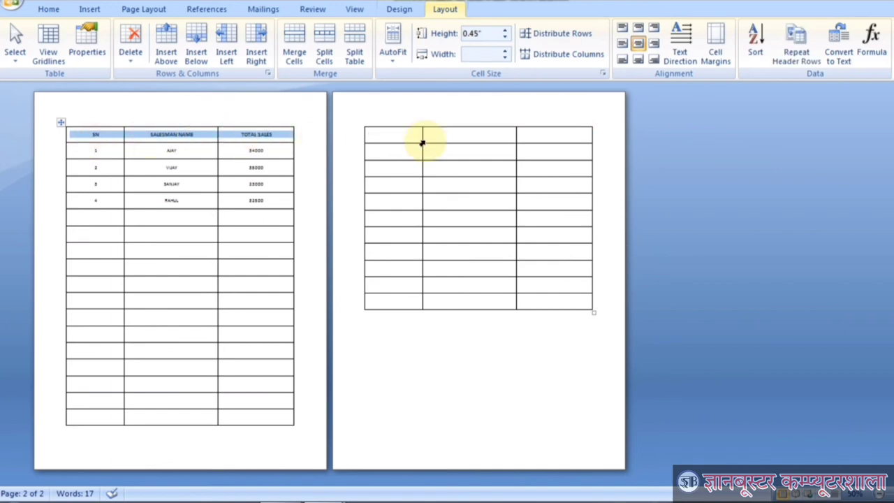
{"action": "left_click", "coordinate": [395, 132]}
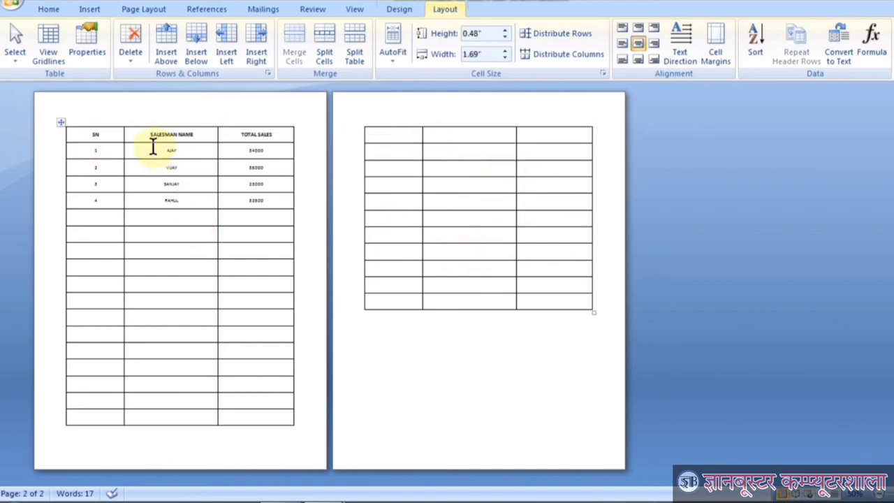
{"action": "left_click", "coordinate": [92, 133]}
{"action": "left_click_drag", "start_coordinate": [79, 135], "coordinate": [242, 140]}
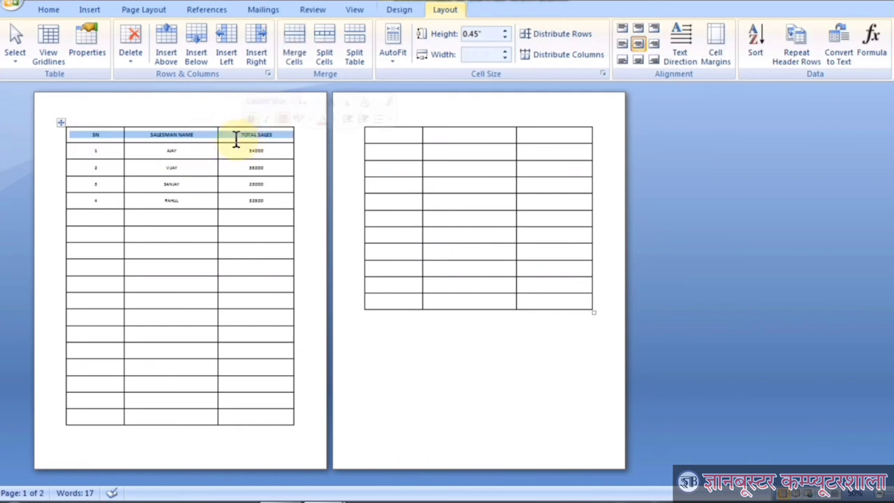
{"action": "left_click", "coordinate": [151, 140]}
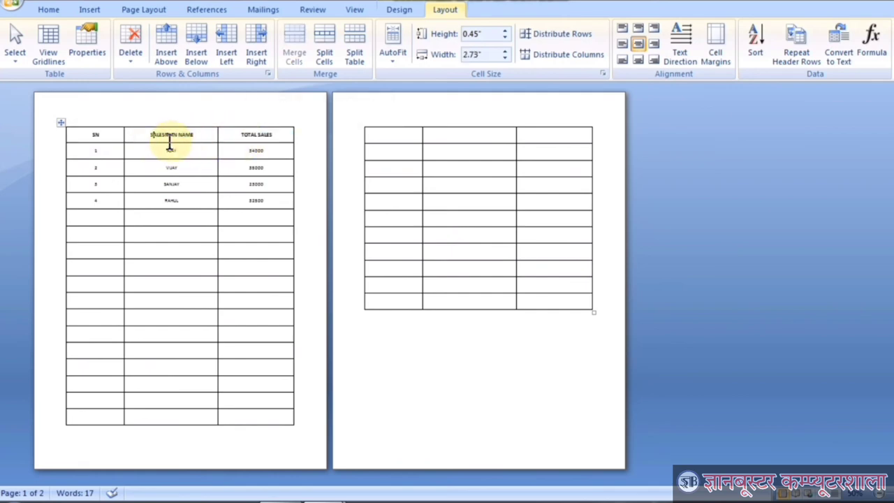
Turn on Repeat Header Rows so the heading appears atop the page-2 portion.
{"action": "left_click", "coordinate": [789, 47]}
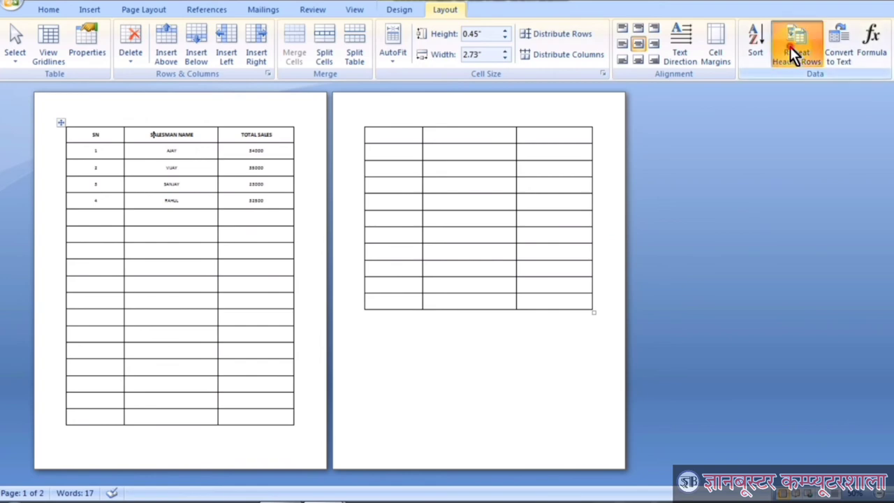
{"action": "left_click", "coordinate": [790, 47]}
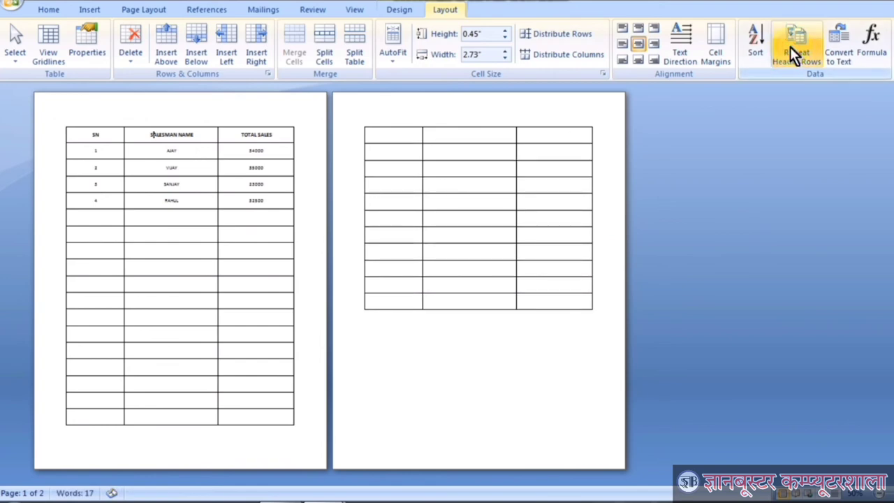
{"action": "left_click", "coordinate": [790, 47]}
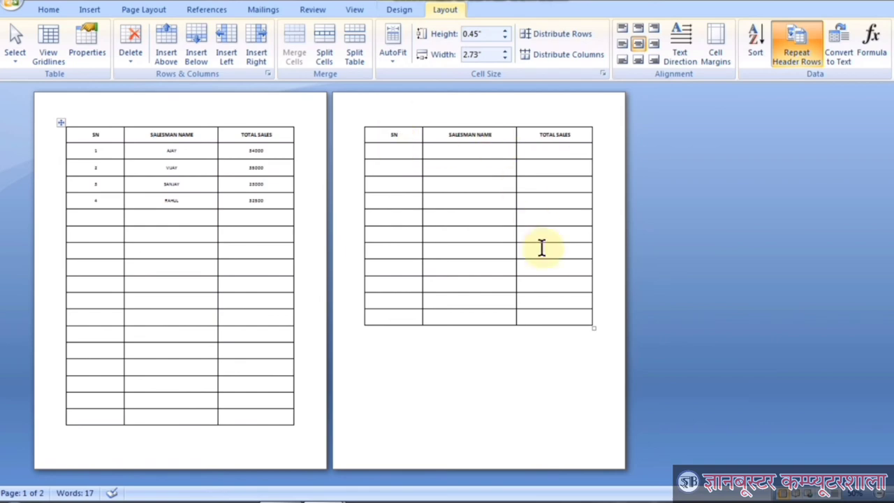
{"action": "left_click", "coordinate": [563, 314]}
Add five more rows with Tab so the table spills across further pages.
{"action": "key", "text": "Tab"}
{"action": "key", "text": "Tab"}
{"action": "key", "text": "Tab"}
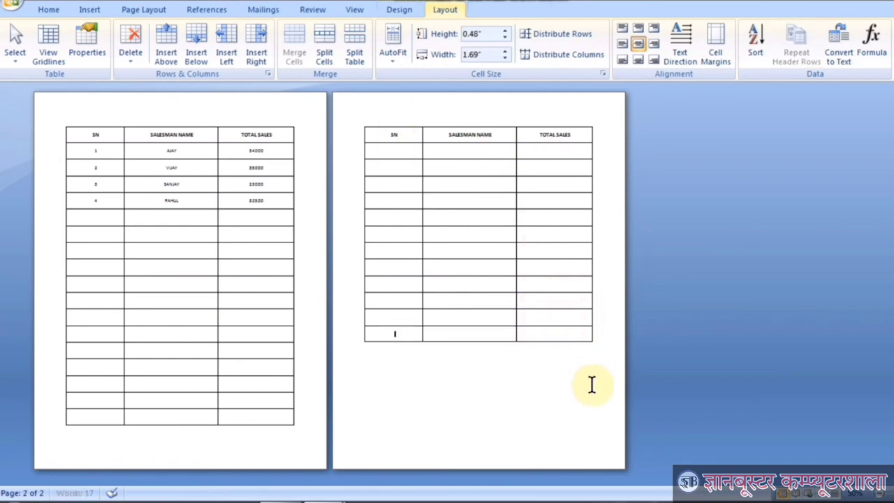
{"action": "key", "text": "Tab"}
{"action": "key", "text": "Tab"}
{"action": "key", "text": "Tab"}
{"action": "key", "text": "Tab"}
{"action": "key", "text": "Tab"}
{"action": "key", "text": "Tab"}
{"action": "key", "text": "Tab"}
{"action": "key", "text": "Tab"}
{"action": "key", "text": "Tab"}
{"action": "key", "text": "Tab"}
{"action": "key", "text": "Tab"}
{"action": "key", "text": "Tab"}
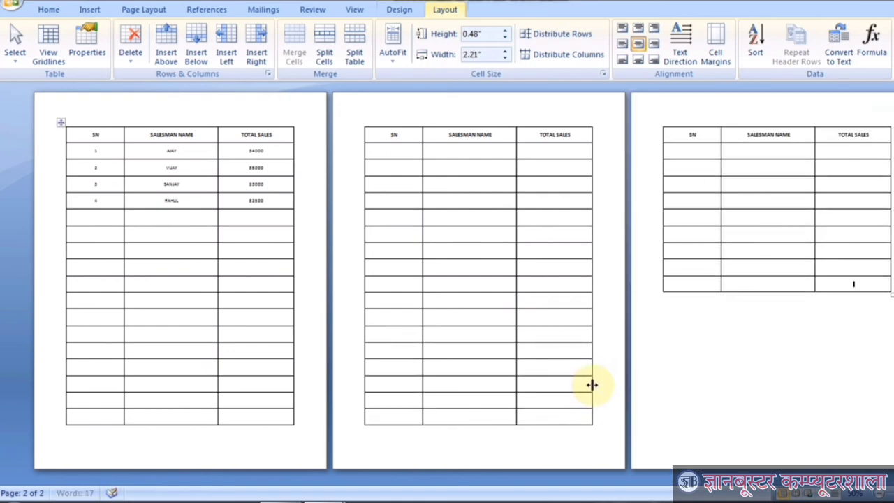
{"action": "key", "text": "Tab"}
{"action": "key", "text": "Tab"}
{"action": "key", "text": "Tab"}
{"action": "key", "text": "Tab"}
{"action": "key", "text": "Tab"}
{"action": "key", "text": "Tab"}
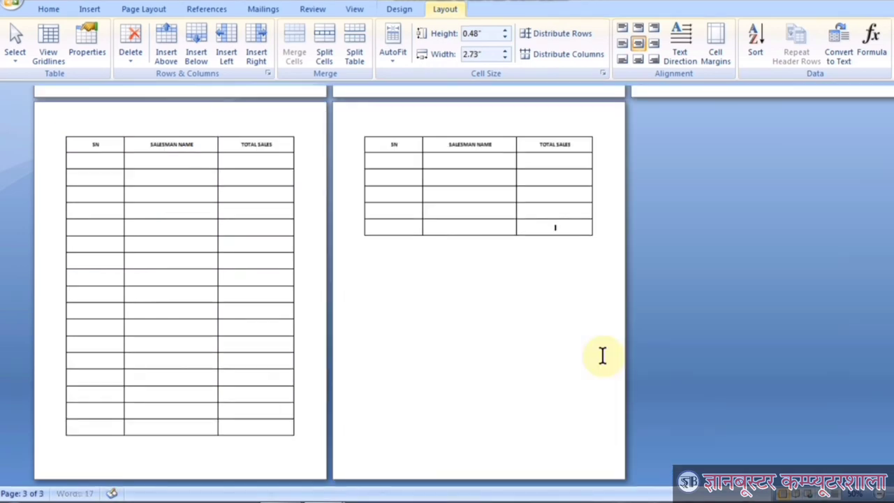
{"action": "key", "text": "Tab"}
{"action": "key", "text": "Tab"}
{"action": "key", "text": "Tab"}
{"action": "key", "text": "Tab"}
{"action": "key", "text": "Tab"}
{"action": "key", "text": "Tab"}
{"action": "key", "text": "Tab"}
{"action": "key", "text": "Tab"}
{"action": "key", "text": "Tab"}
{"action": "key", "text": "Tab"}
{"action": "key", "text": "Tab"}
{"action": "key", "text": "Tab"}
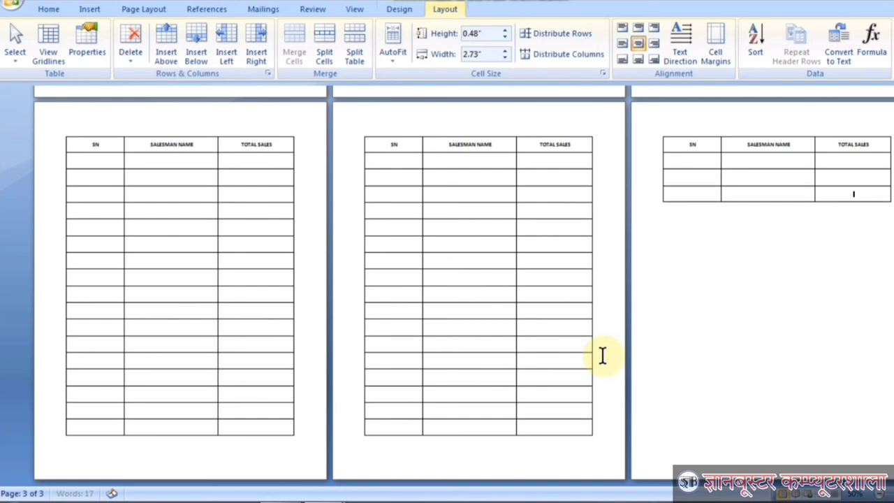
{"action": "key", "text": "Tab"}
{"action": "key", "text": "Tab"}
{"action": "key", "text": "Tab"}
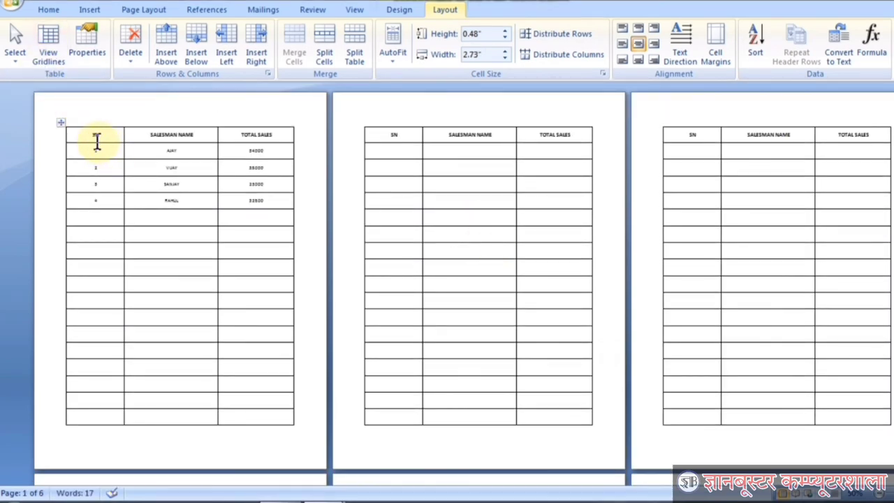
Toggle Repeat Header Rows off and back on, then close Document2.
{"action": "left_click", "coordinate": [98, 137]}
{"action": "left_click", "coordinate": [799, 45]}
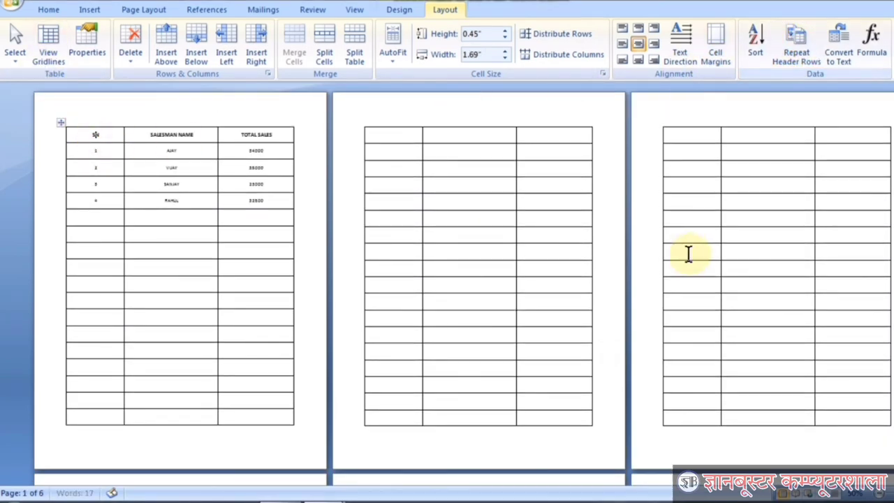
{"action": "scroll", "coordinate": [687, 253], "scroll_direction": "down", "scroll_amount": 1}
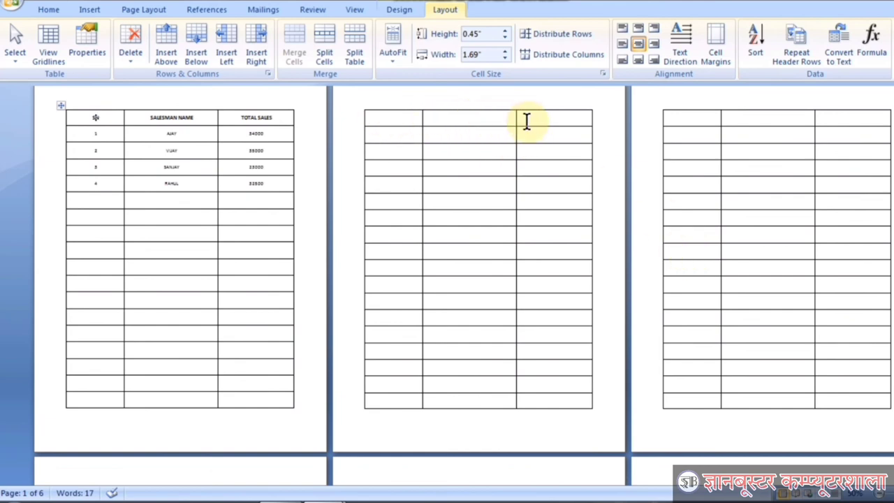
{"action": "left_click", "coordinate": [792, 41]}
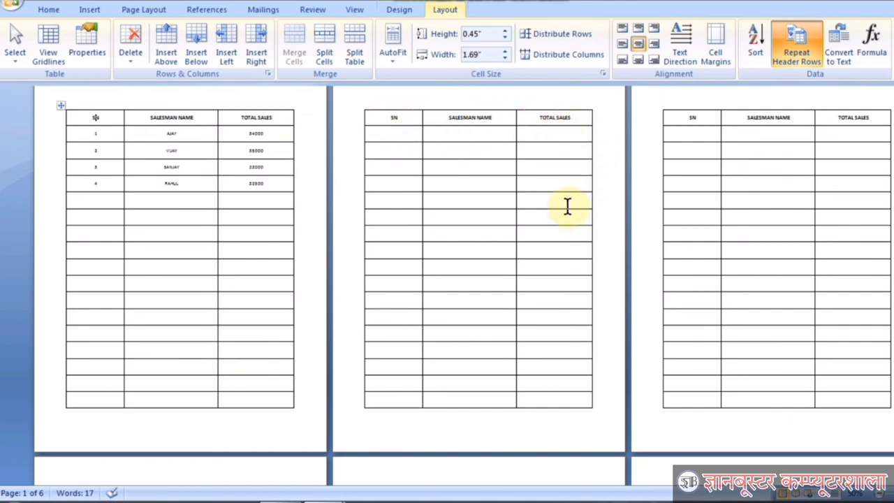
{"action": "left_click_drag", "start_coordinate": [88, 116], "coordinate": [269, 114]}
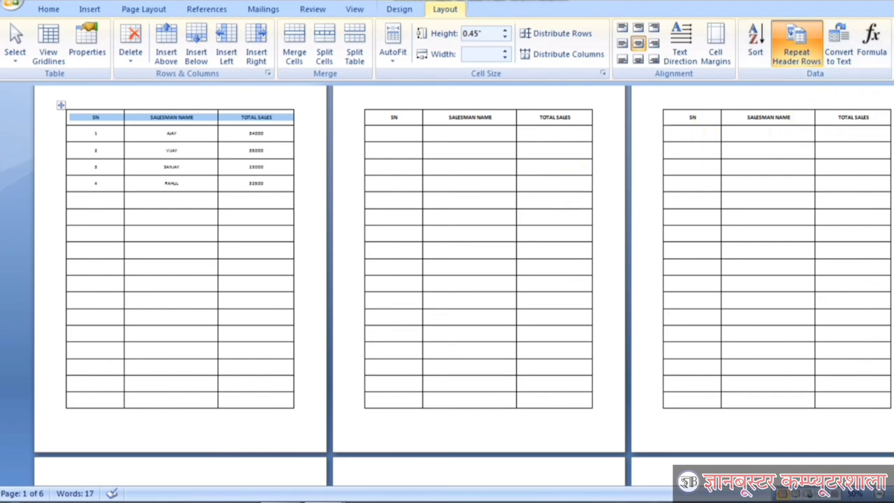
{"action": "key", "text": "alt+F4"}
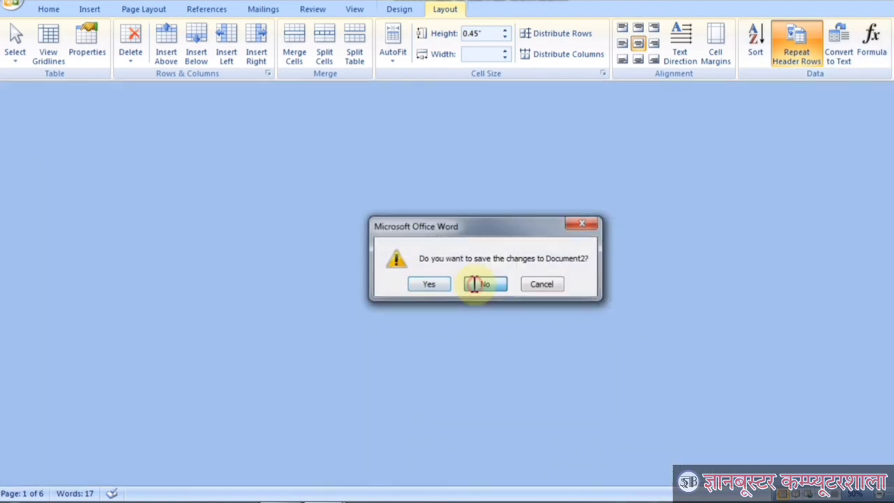
Close Document2 without saving and put the cursor inside the student marks table.
{"action": "left_click", "coordinate": [480, 284]}
{"action": "left_click", "coordinate": [437, 305]}
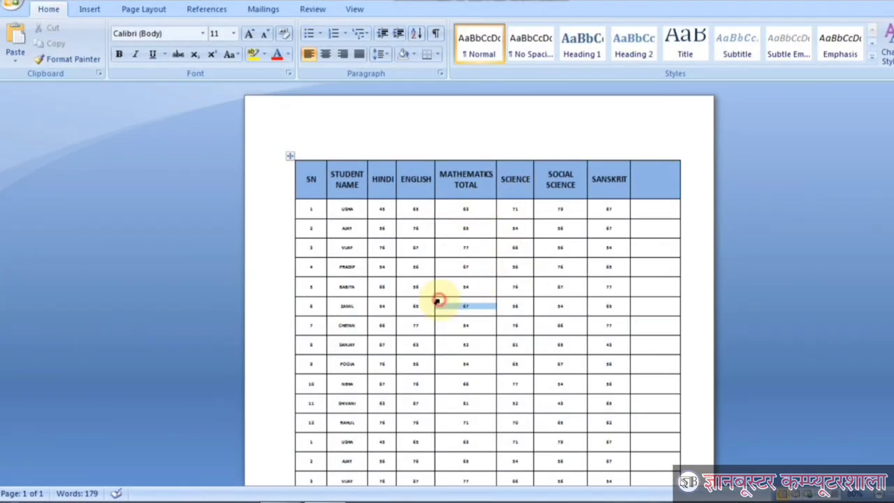
{"action": "left_click", "coordinate": [445, 10]}
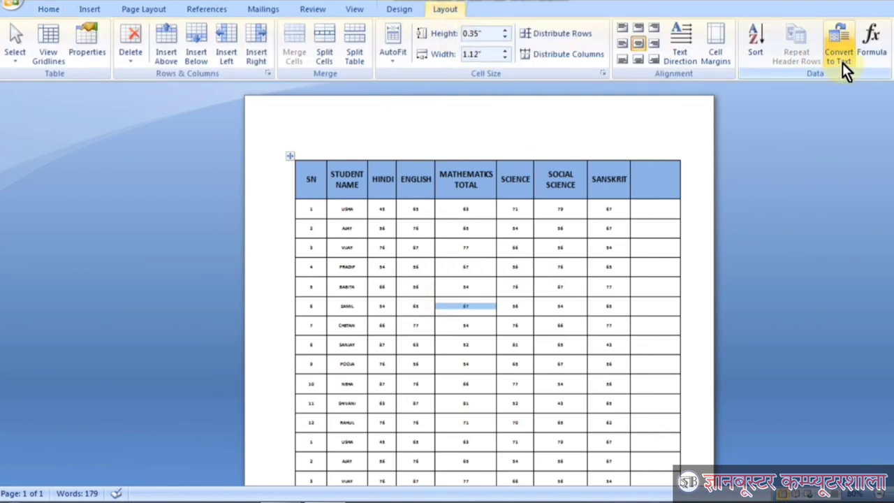
{"action": "scroll", "coordinate": [523, 256], "scroll_direction": "down", "scroll_amount": 1}
{"action": "scroll", "coordinate": [523, 256], "scroll_direction": "down", "scroll_amount": 1}
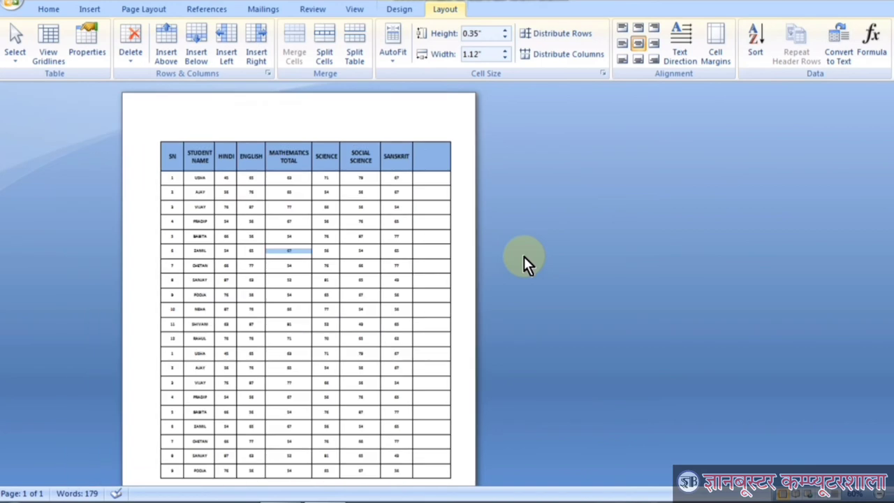
{"action": "left_click", "coordinate": [302, 237]}
Convert the marks table to text separated by paragraph marks.
{"action": "left_click", "coordinate": [841, 49]}
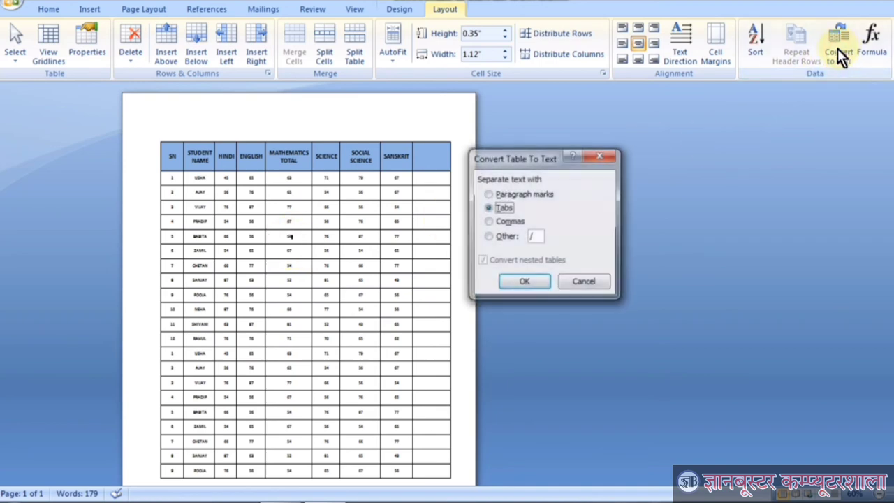
{"action": "left_click_drag", "start_coordinate": [535, 152], "coordinate": [668, 138]}
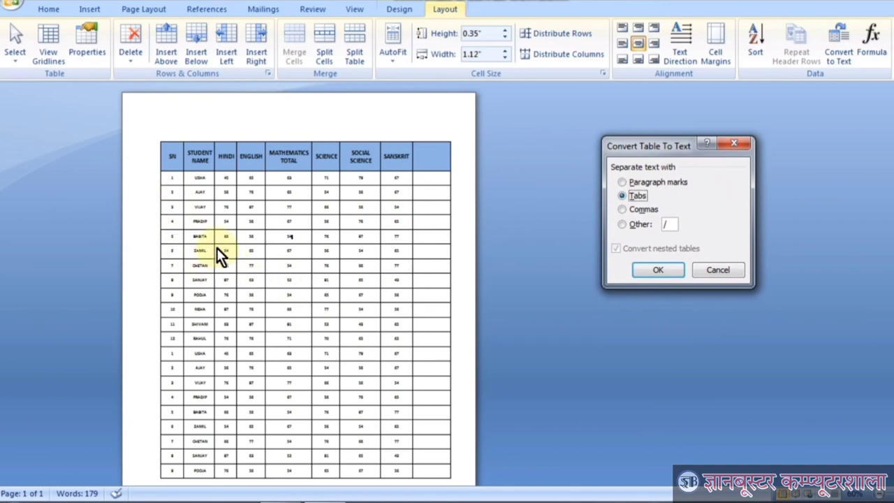
{"action": "left_click", "coordinate": [625, 180]}
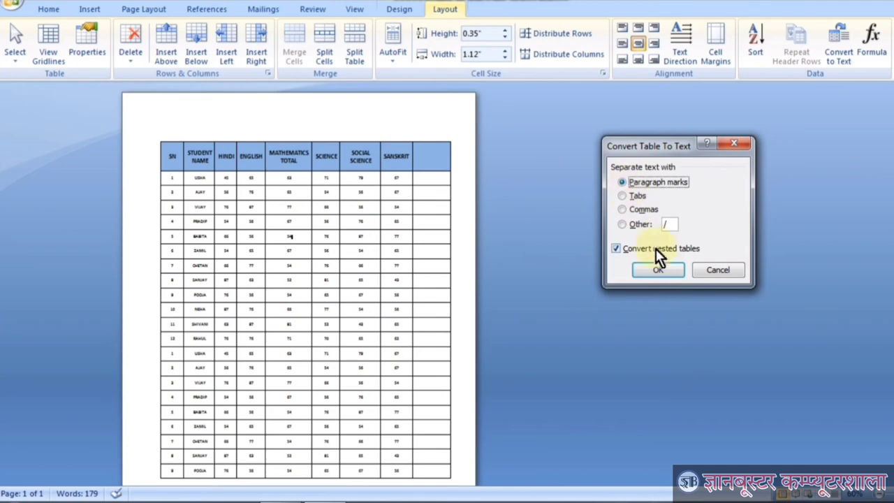
{"action": "left_click", "coordinate": [656, 270]}
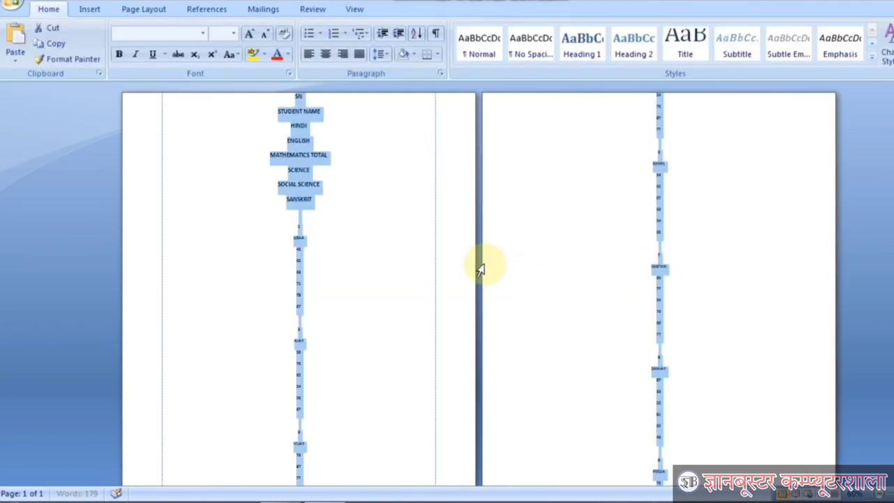
{"action": "scroll", "coordinate": [396, 239], "scroll_direction": "up", "scroll_amount": 3, "text": "ctrl"}
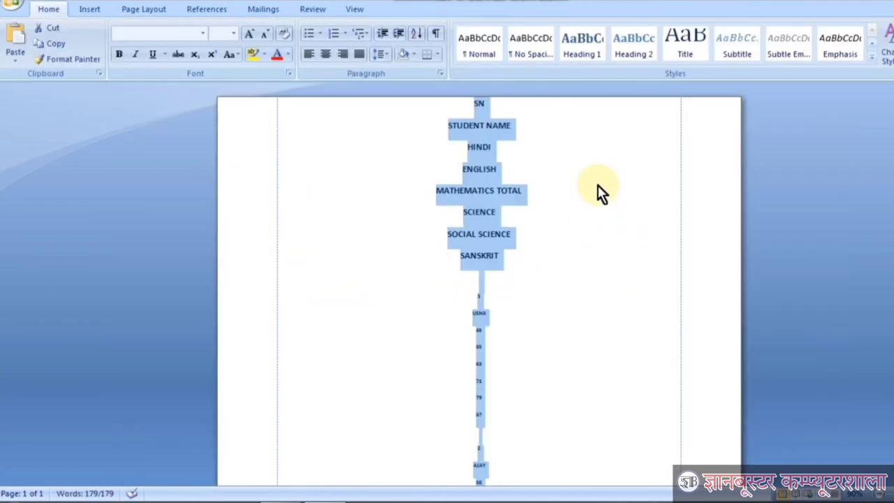
Select the former headings SN through SANSKRIT and convert the marks to tab-separated text.
{"action": "left_click", "coordinate": [572, 170]}
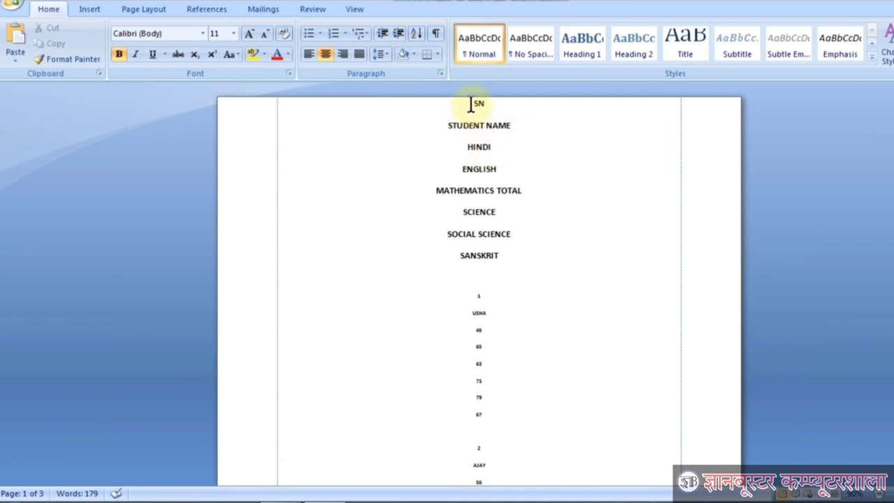
{"action": "mouse_move", "coordinate": [472, 104]}
{"action": "left_mouse_down"}
{"action": "mouse_move", "coordinate": [504, 255]}
{"action": "mouse_move", "coordinate": [493, 316]}
{"action": "mouse_move", "coordinate": [498, 380]}
{"action": "left_mouse_up"}
{"action": "scroll", "coordinate": [489, 266], "scroll_direction": "down", "scroll_amount": 1}
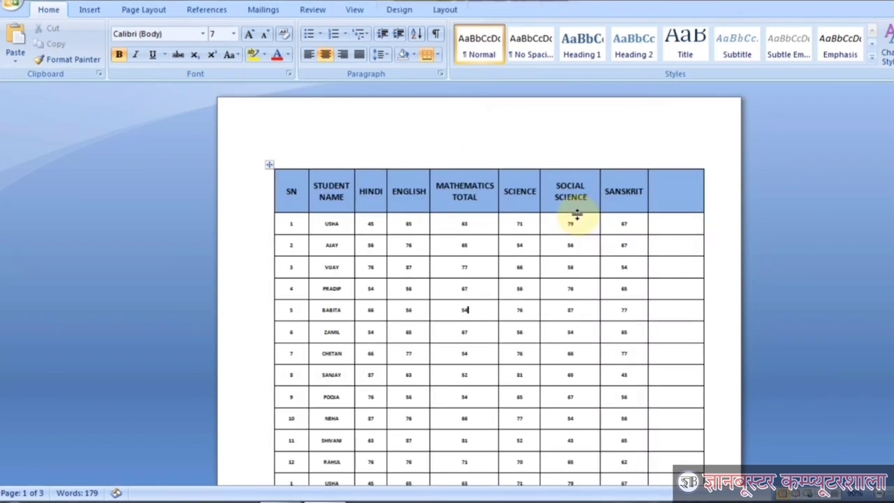
{"action": "left_click", "coordinate": [444, 11]}
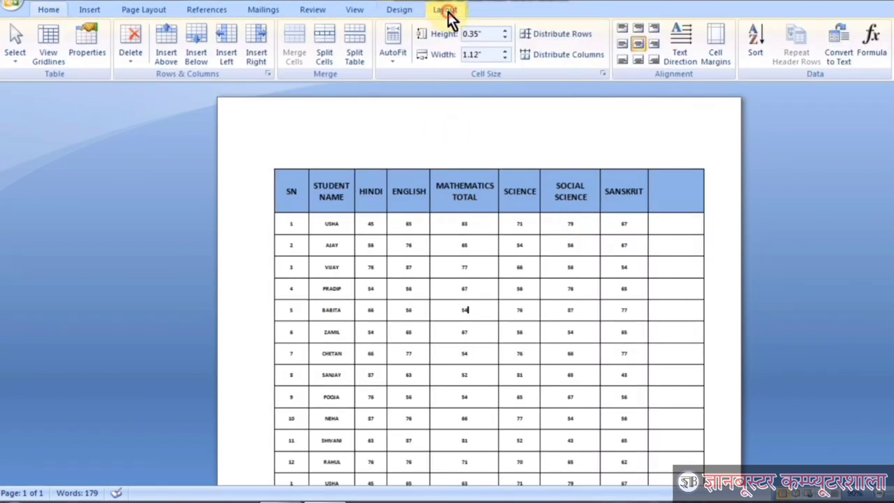
{"action": "left_click", "coordinate": [841, 42]}
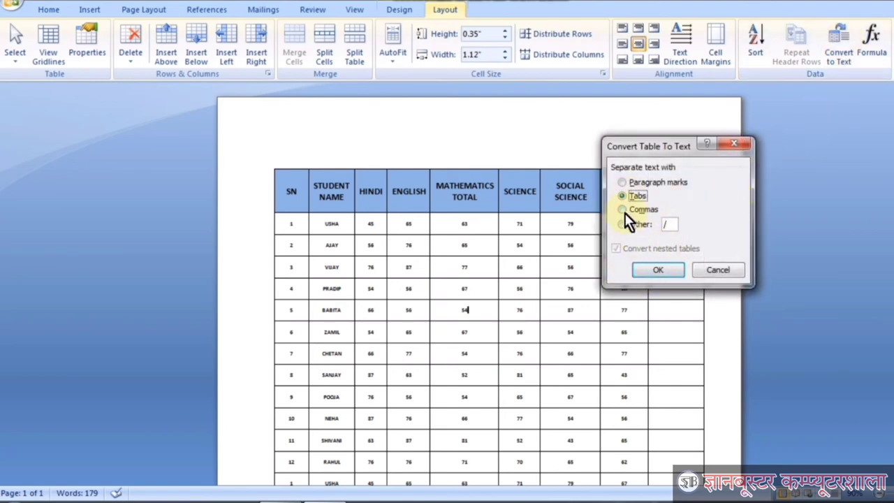
{"action": "left_click", "coordinate": [657, 270]}
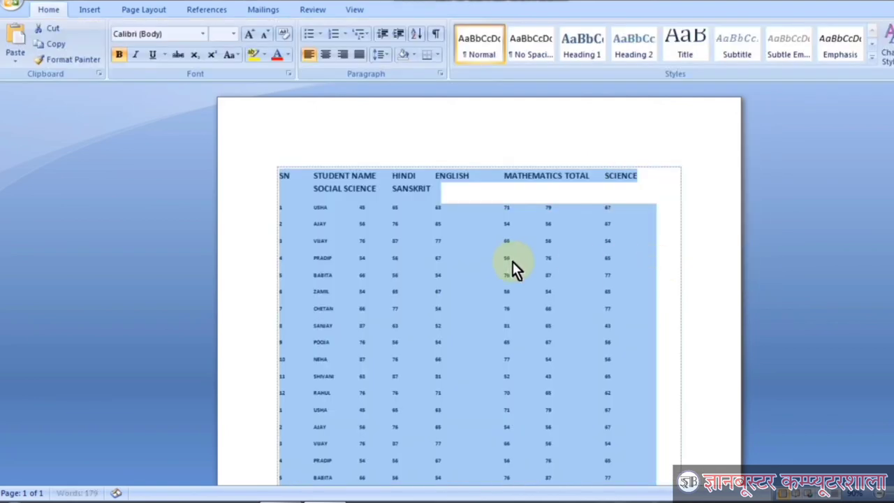
Inspect the tab-separated marks, then undo the conversion to restore the table.
{"action": "scroll", "coordinate": [507, 259], "scroll_direction": "down", "scroll_amount": 2}
{"action": "left_click", "coordinate": [481, 198]}
{"action": "scroll", "coordinate": [481, 199], "scroll_direction": "up", "scroll_amount": 2}
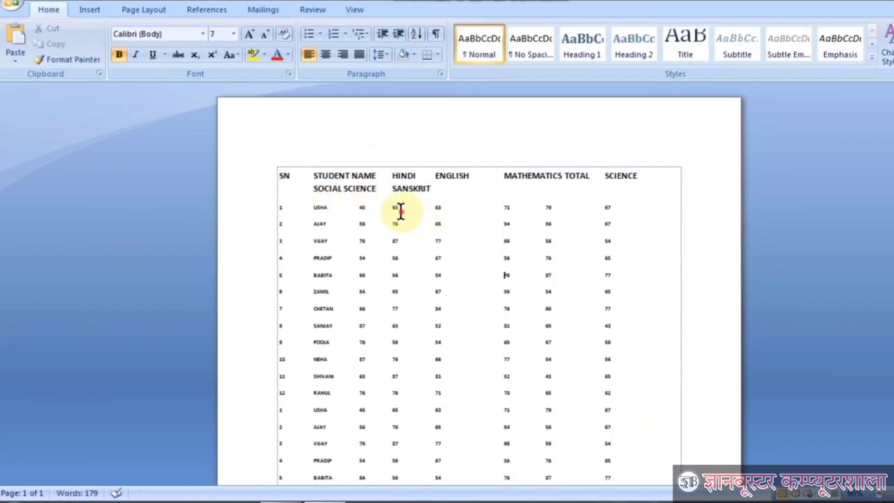
{"action": "left_click_drag", "start_coordinate": [399, 208], "coordinate": [435, 211]}
{"action": "left_click", "coordinate": [494, 277]}
{"action": "scroll", "coordinate": [507, 281], "scroll_direction": "down", "scroll_amount": 3}
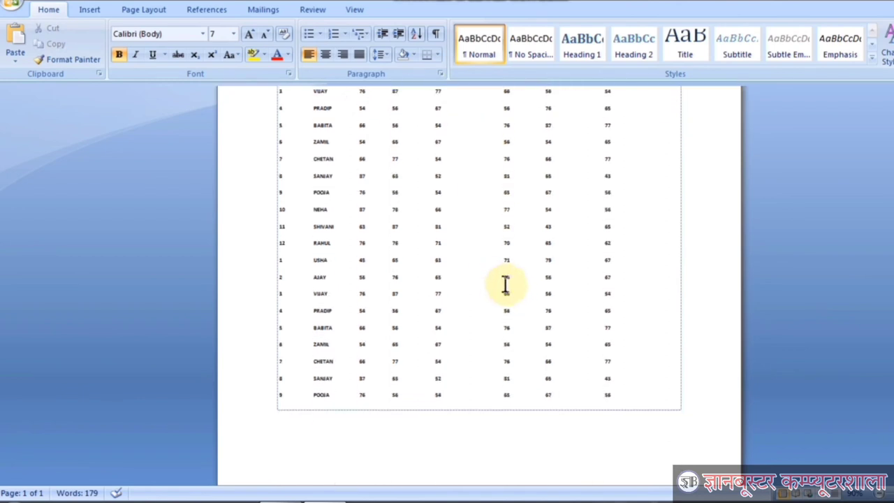
{"action": "scroll", "coordinate": [507, 281], "scroll_direction": "up", "scroll_amount": 3}
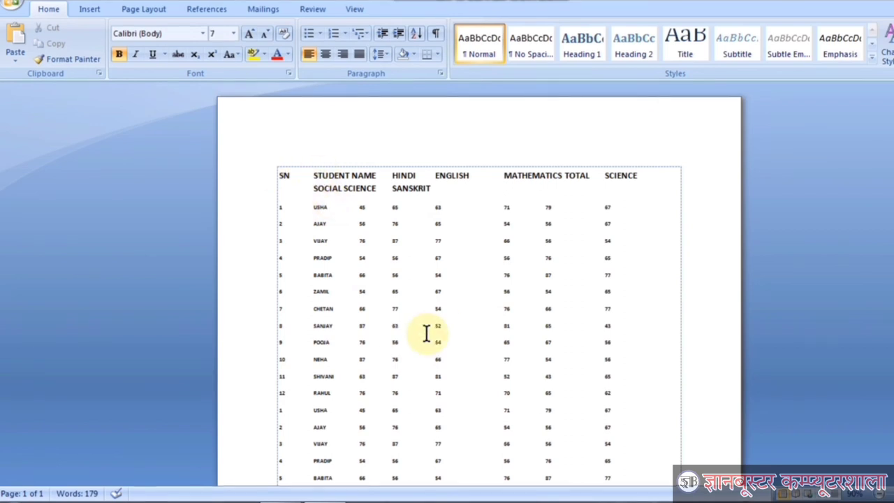
{"action": "left_click", "coordinate": [442, 12]}
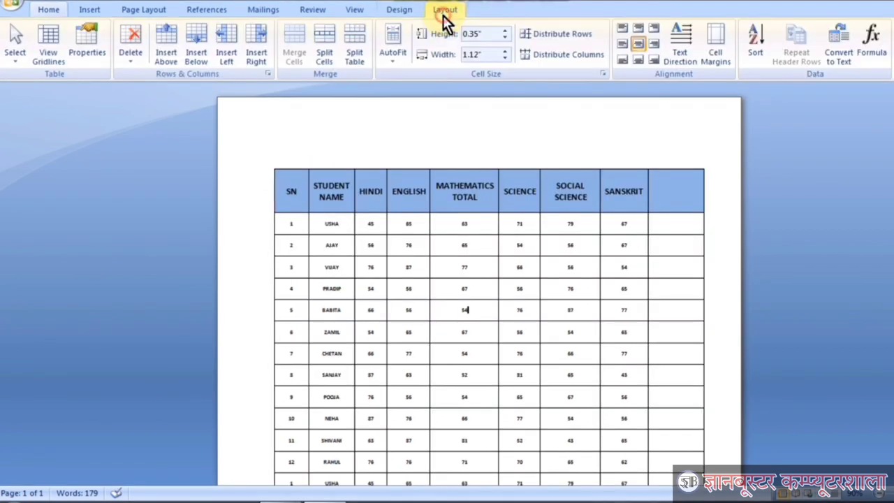
{"action": "left_click", "coordinate": [844, 46]}
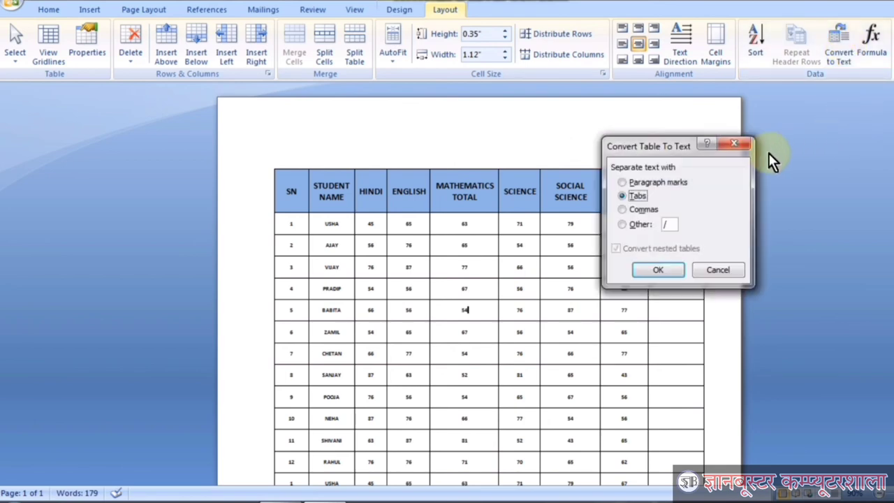
{"action": "left_click", "coordinate": [628, 210]}
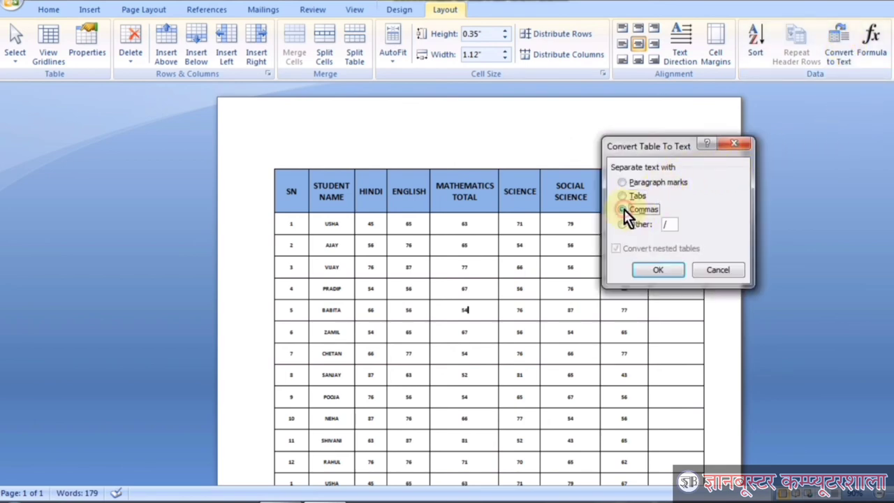
{"action": "left_click", "coordinate": [657, 274]}
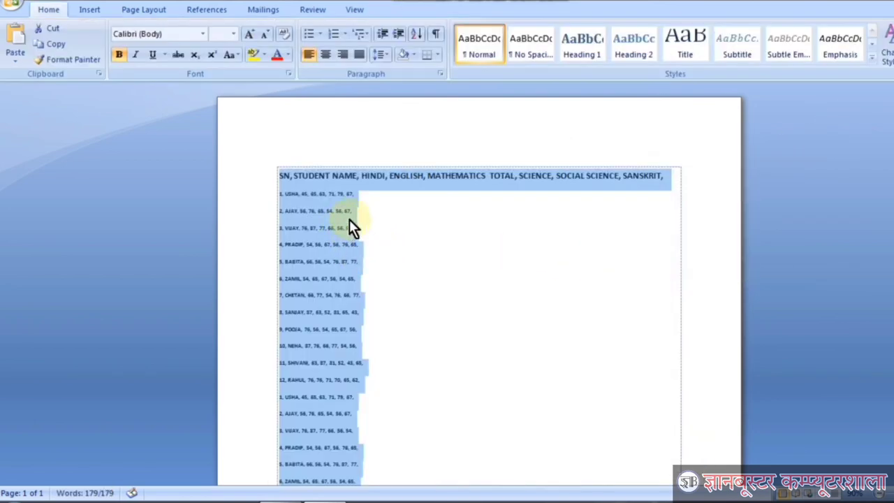
{"action": "left_click", "coordinate": [468, 251]}
{"action": "key", "text": "ctrl+a"}
{"action": "scroll", "coordinate": [467, 252], "scroll_direction": "up", "scroll_amount": 2}
{"action": "scroll", "coordinate": [468, 253], "scroll_direction": "up", "scroll_amount": 5}
{"action": "scroll", "coordinate": [468, 253], "scroll_direction": "up", "scroll_amount": 5}
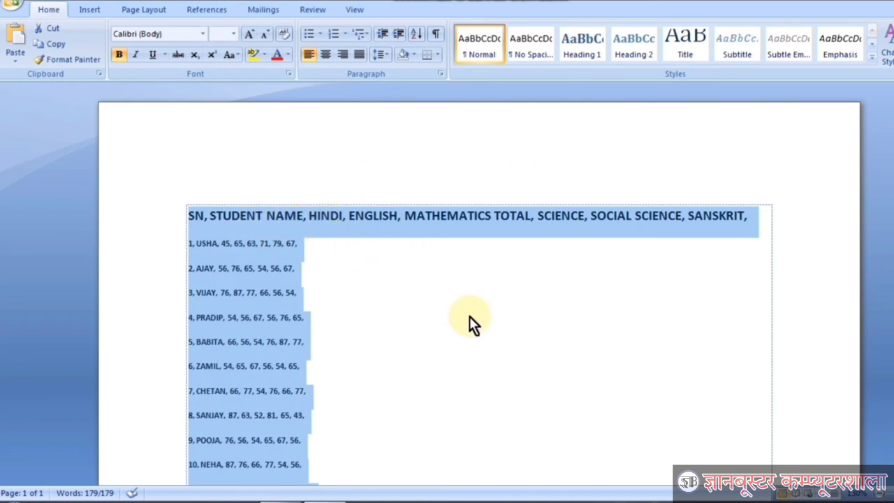
{"action": "left_click", "coordinate": [575, 231]}
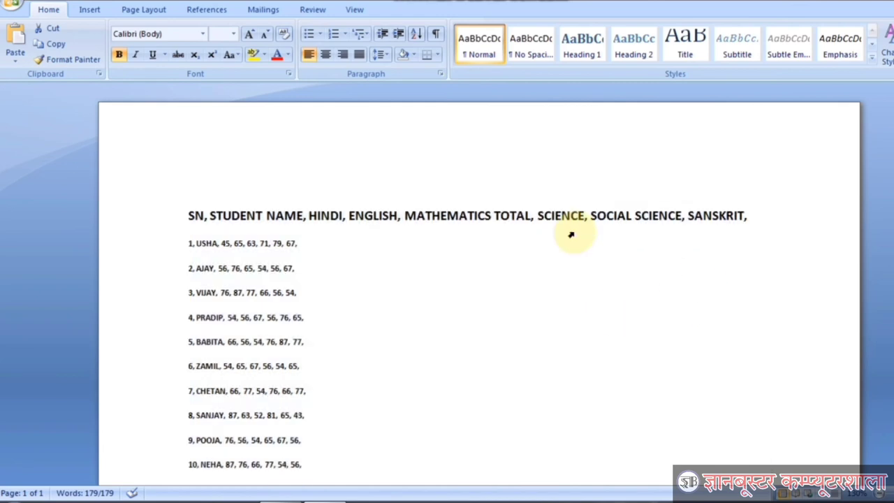
{"action": "left_click", "coordinate": [440, 10]}
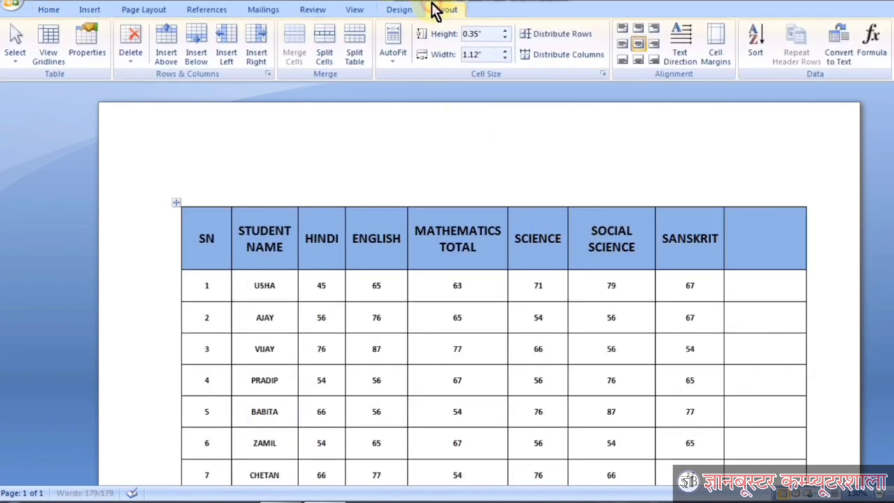
Convert the marks table to text using a dash as the separator.
{"action": "left_click", "coordinate": [843, 50]}
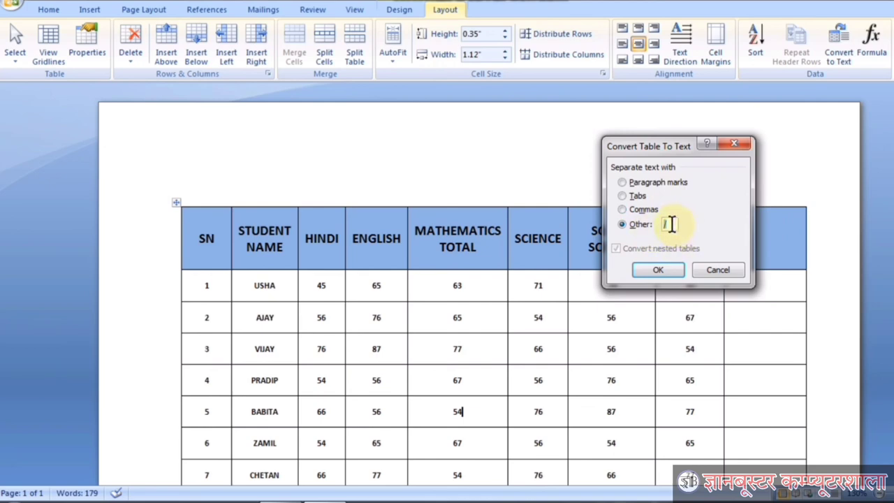
{"action": "type", "text": "-"}
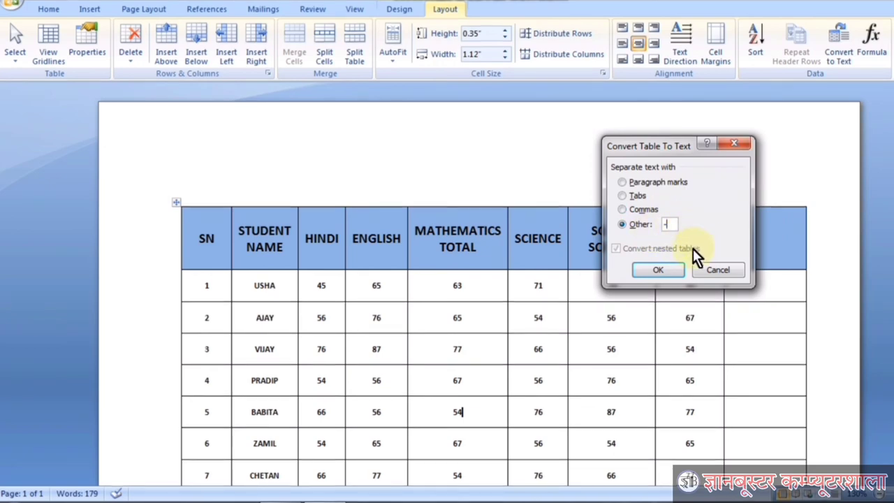
{"action": "left_click", "coordinate": [658, 270]}
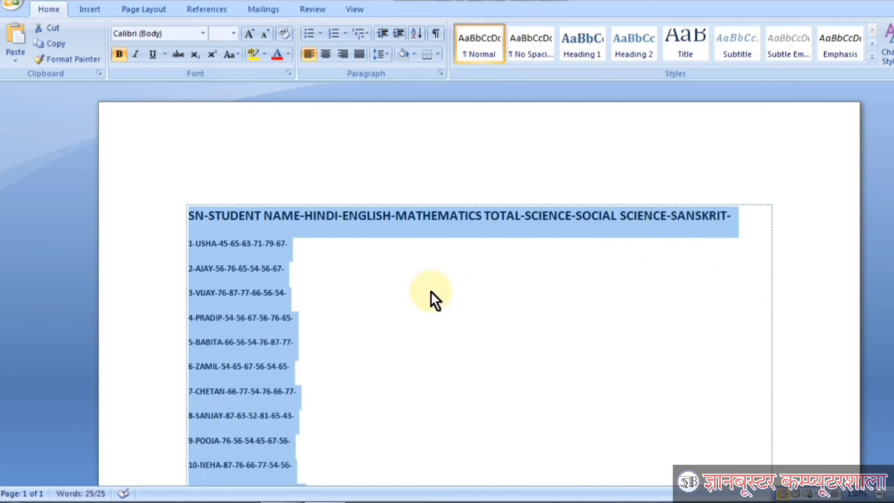
Review the hyphen-separated text, then undo with Ctrl+Z to restore the table.
{"action": "scroll", "coordinate": [431, 291], "scroll_direction": "up", "scroll_amount": 2, "text": "ctrl"}
{"action": "scroll", "coordinate": [293, 314], "scroll_direction": "down", "scroll_amount": 2}
{"action": "scroll", "coordinate": [290, 290], "scroll_direction": "down", "scroll_amount": 1}
{"action": "scroll", "coordinate": [372, 324], "scroll_direction": "up", "scroll_amount": 2}
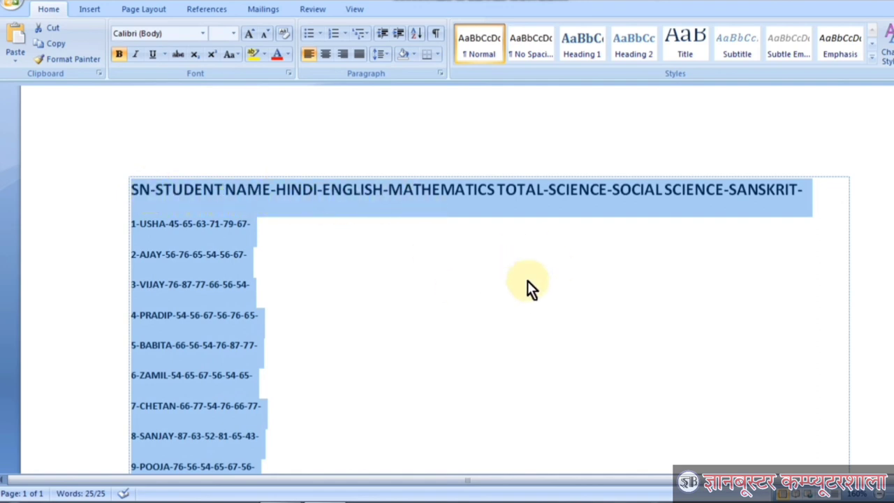
{"action": "key", "text": "ctrl+z"}
In Convert to Text, try Paragraph marks, Tabs, Commas and Other, then cancel without converting.
{"action": "left_click", "coordinate": [838, 46]}
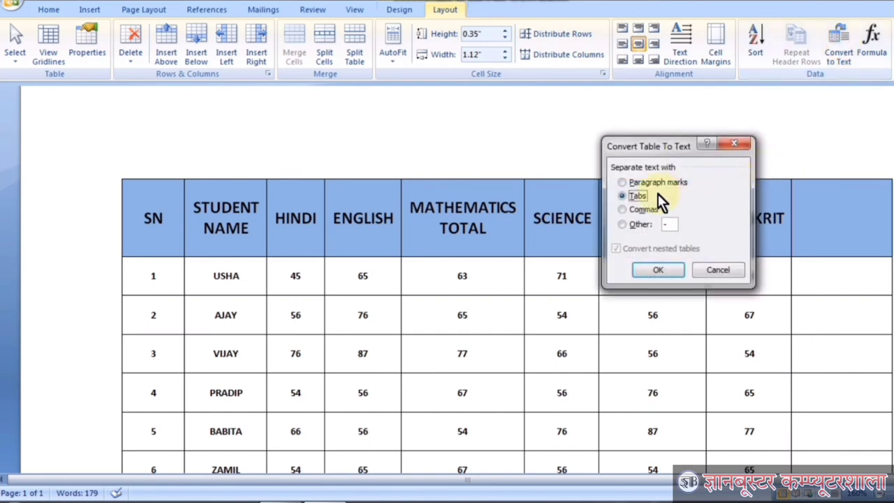
{"action": "left_click_drag", "start_coordinate": [649, 139], "coordinate": [692, 97]}
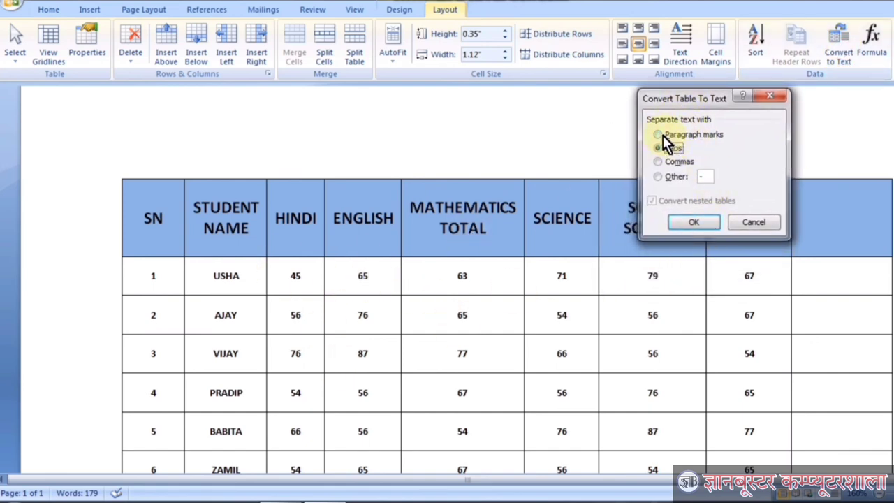
{"action": "left_click", "coordinate": [663, 134]}
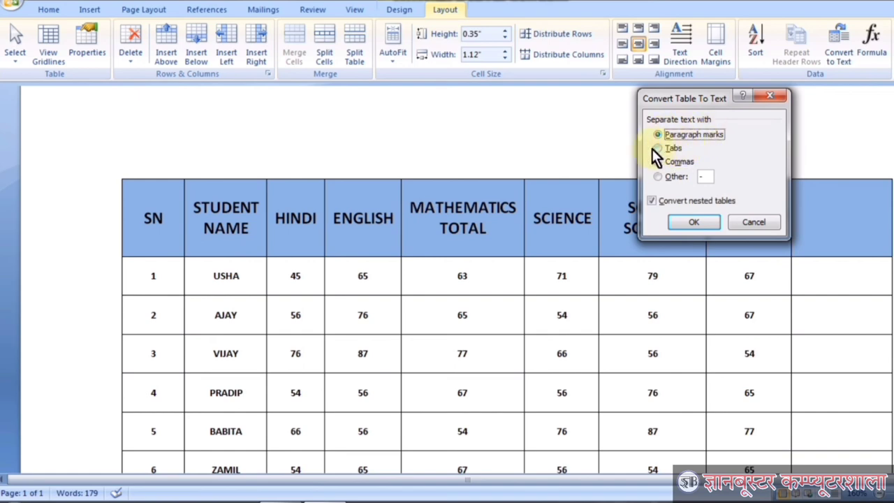
{"action": "left_click", "coordinate": [656, 148]}
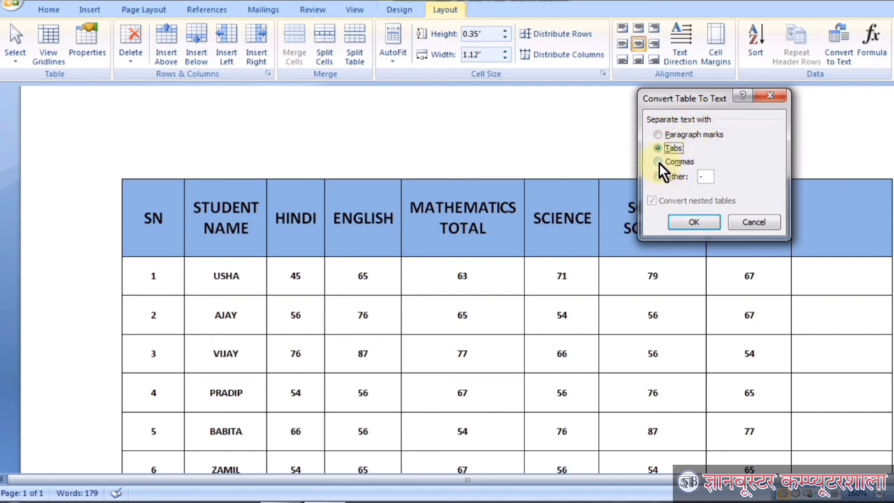
{"action": "left_click", "coordinate": [659, 163]}
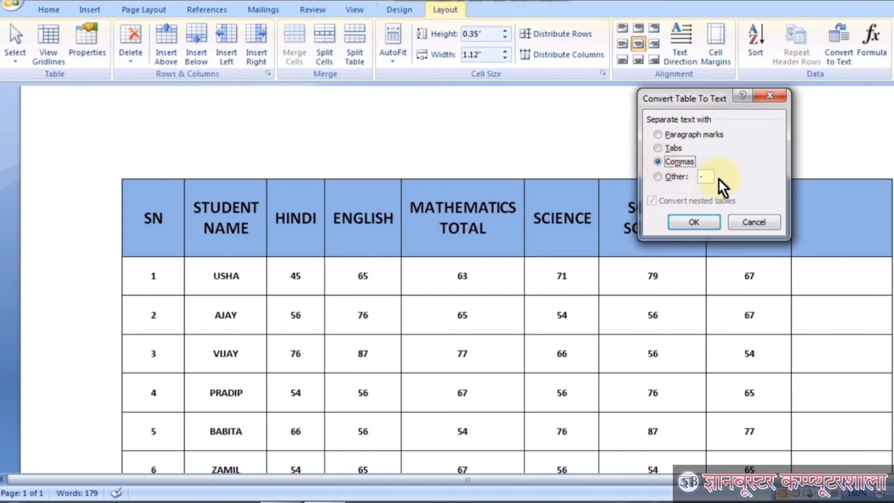
{"action": "left_click", "coordinate": [657, 177]}
{"action": "left_click", "coordinate": [763, 222]}
{"action": "left_click", "coordinate": [699, 246]}
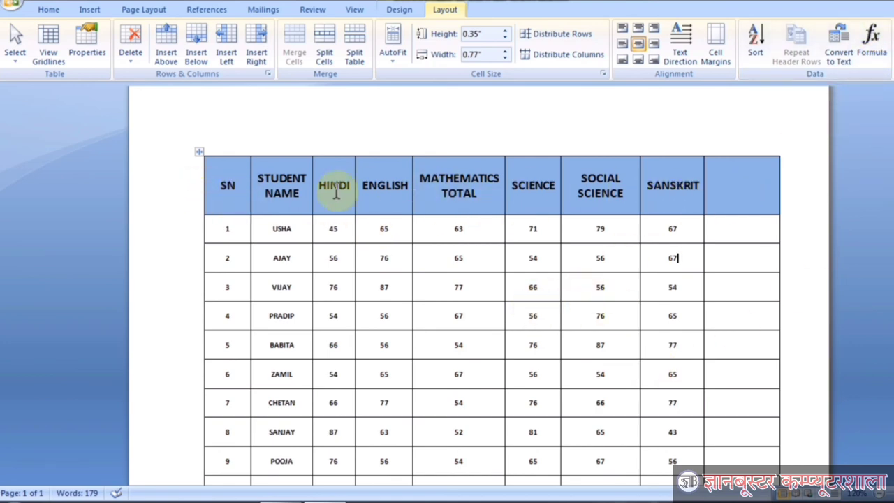
Type TOTAL MARKS into the empty last header cell.
{"action": "left_click", "coordinate": [747, 185]}
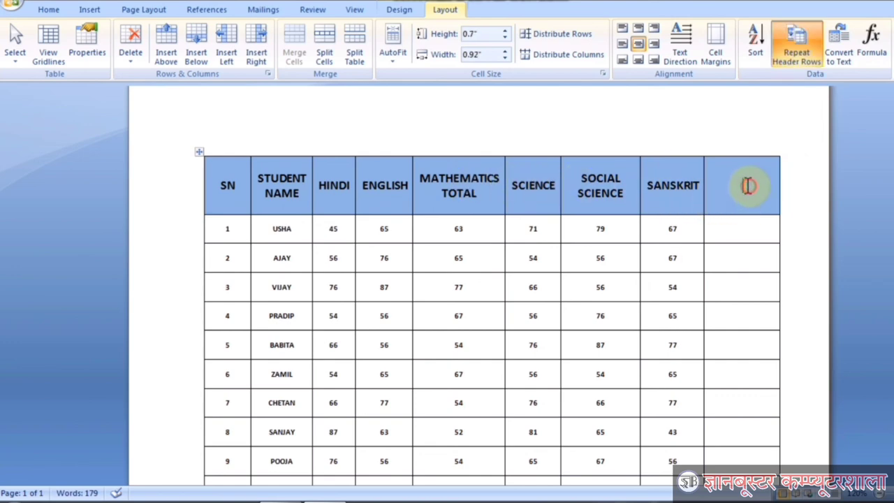
{"action": "type", "text": "TOTAL"}
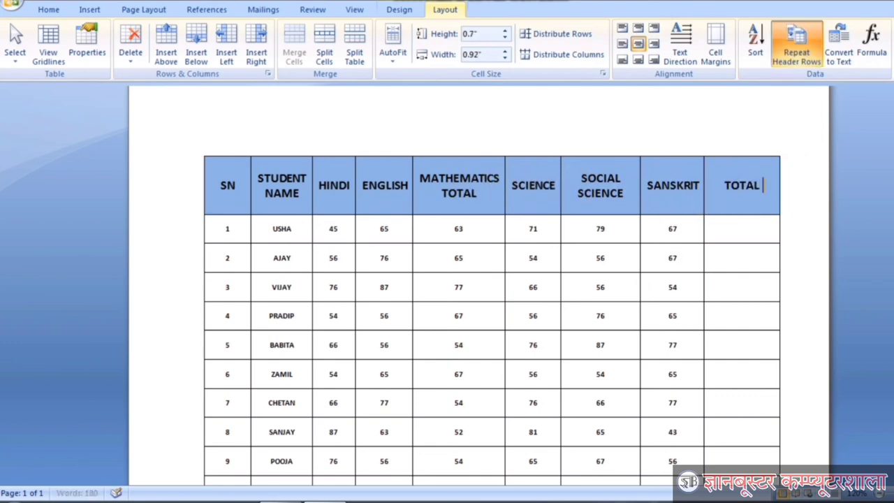
{"action": "type", "text": " MARKS"}
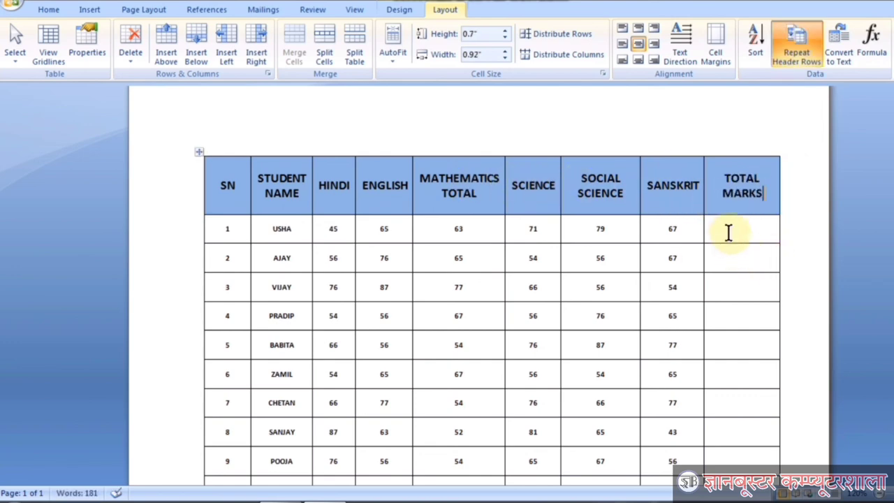
{"action": "mouse_move", "coordinate": [729, 233]}
{"action": "left_mouse_down"}
{"action": "mouse_move", "coordinate": [743, 292]}
{"action": "mouse_move", "coordinate": [744, 407]}
{"action": "left_mouse_up"}
{"action": "left_click", "coordinate": [743, 227]}
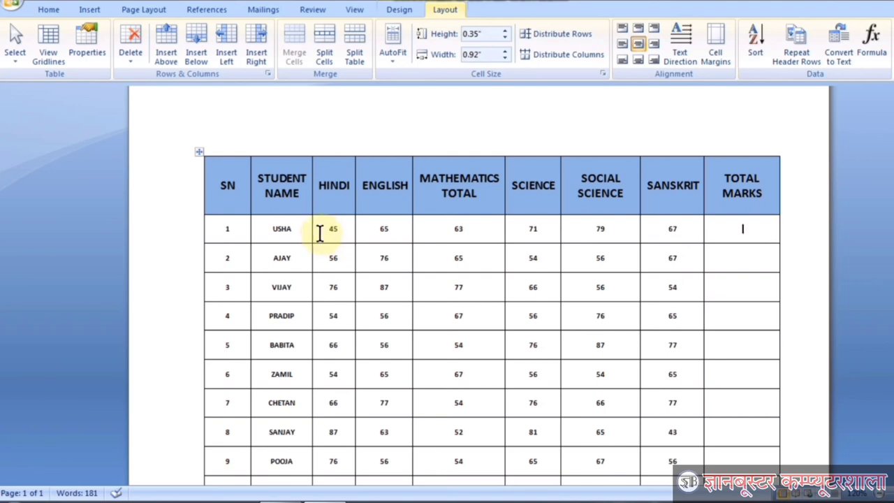
Delete the word TOTAL from the MATHEMATICS column heading.
{"action": "left_click_drag", "start_coordinate": [319, 231], "coordinate": [345, 233]}
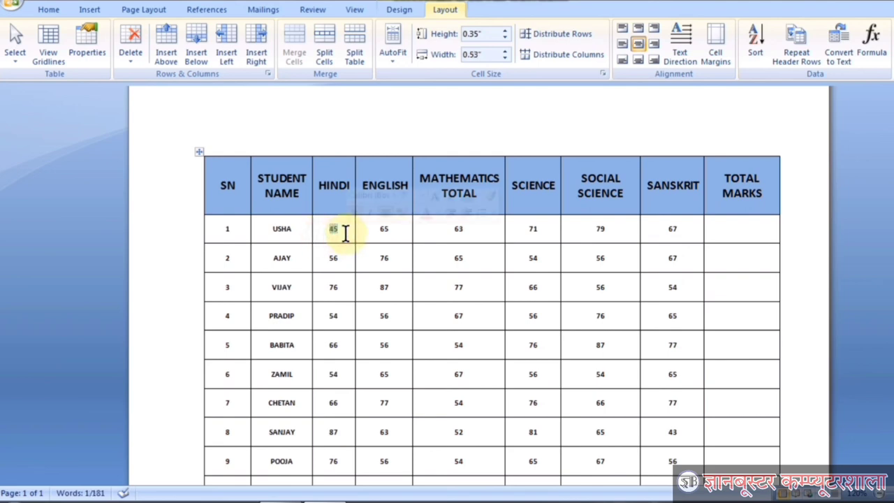
{"action": "left_click", "coordinate": [451, 239]}
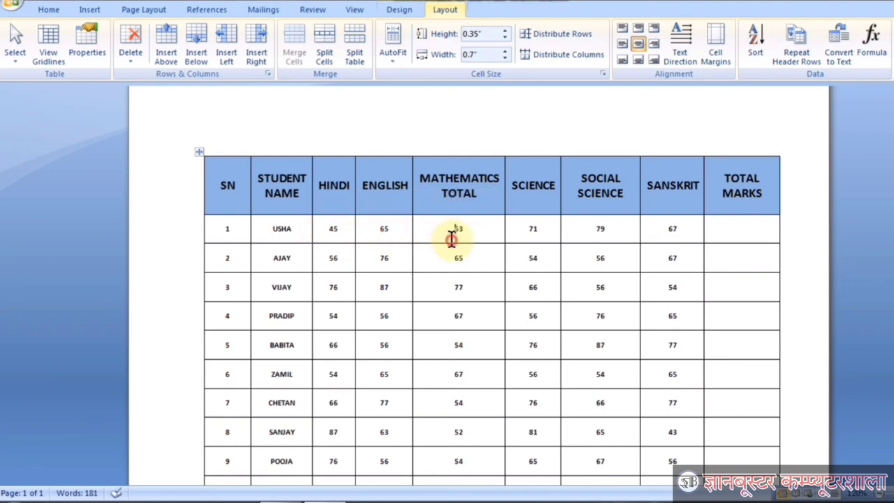
{"action": "left_click", "coordinate": [486, 199]}
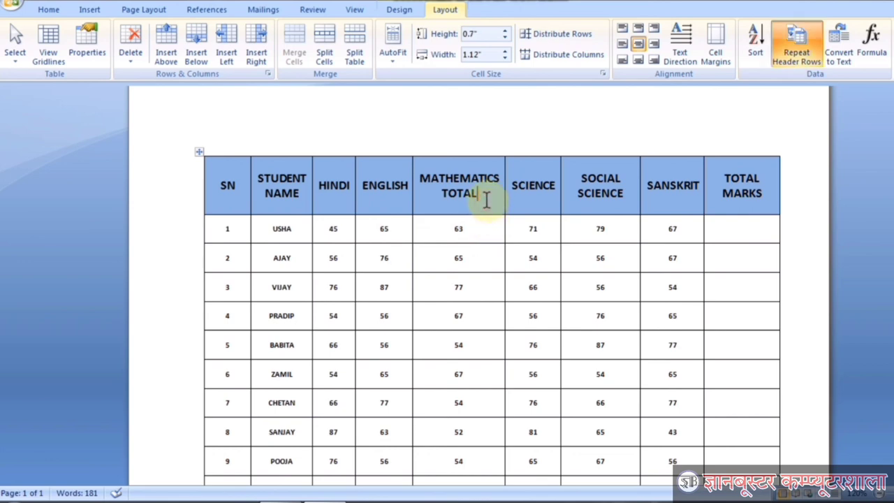
{"action": "key", "text": "ctrl+BackSpace"}
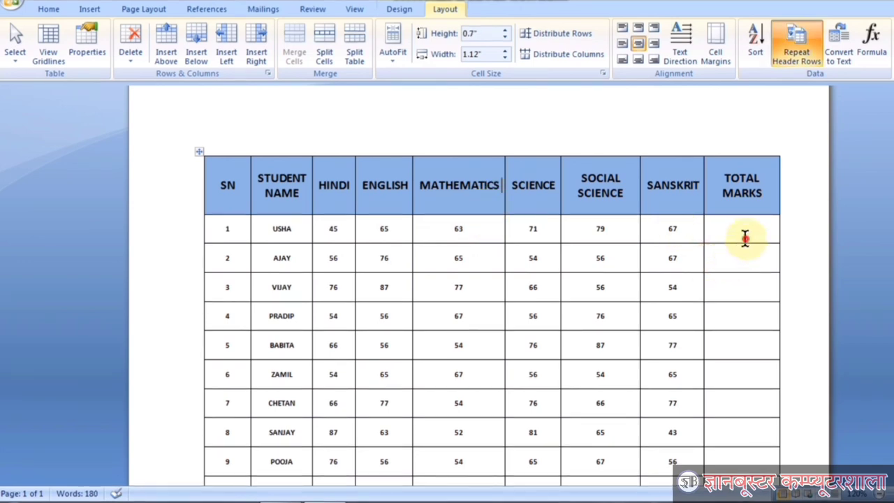
{"action": "left_click", "coordinate": [739, 233]}
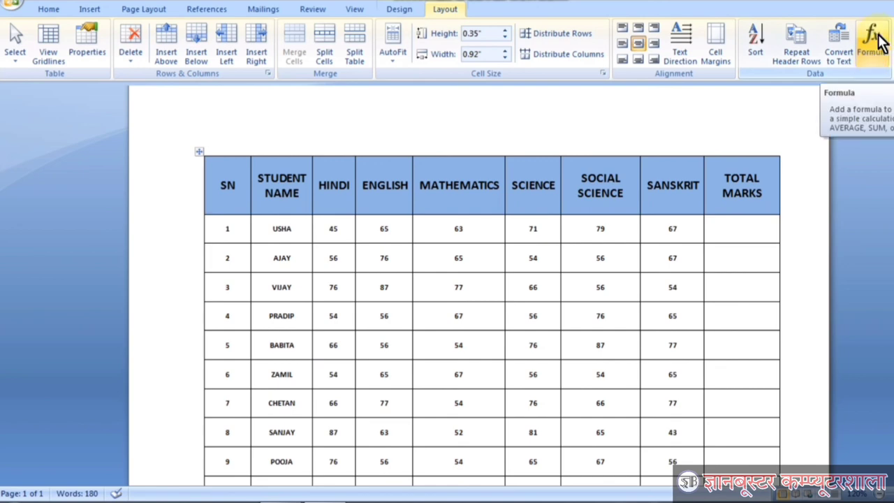
Insert =SUM(LEFT) in USHA's TOTAL MARKS cell, giving 390.
{"action": "left_click", "coordinate": [872, 55]}
{"action": "left_click_drag", "start_coordinate": [401, 307], "coordinate": [274, 235]}
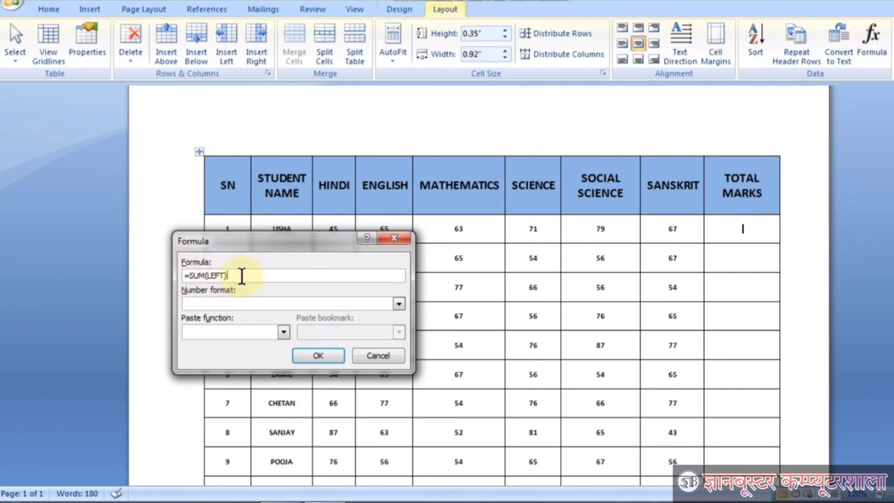
{"action": "left_click_drag", "start_coordinate": [293, 241], "coordinate": [285, 220]}
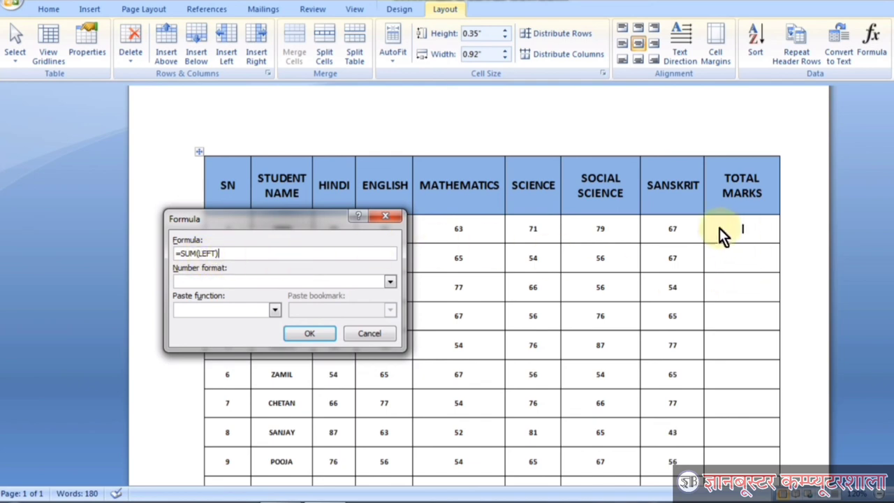
{"action": "left_click_drag", "start_coordinate": [354, 220], "coordinate": [713, 282]}
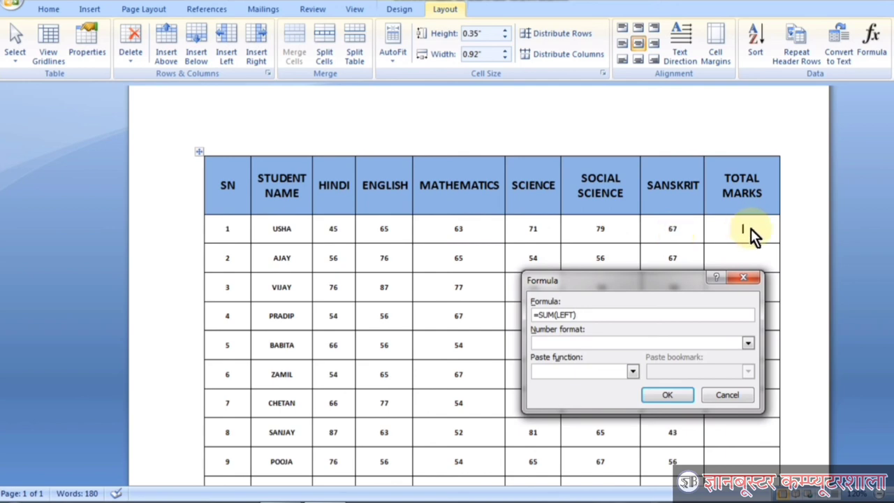
{"action": "left_click", "coordinate": [665, 395]}
Highlight USHA's subject marks to verify the 390 total, then move to AJAY's row.
{"action": "left_click", "coordinate": [334, 230]}
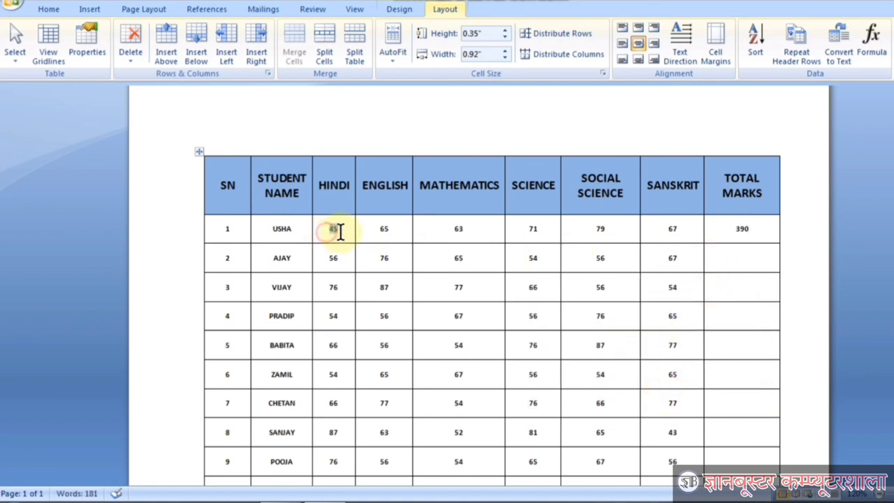
{"action": "left_click_drag", "start_coordinate": [340, 233], "coordinate": [698, 232]}
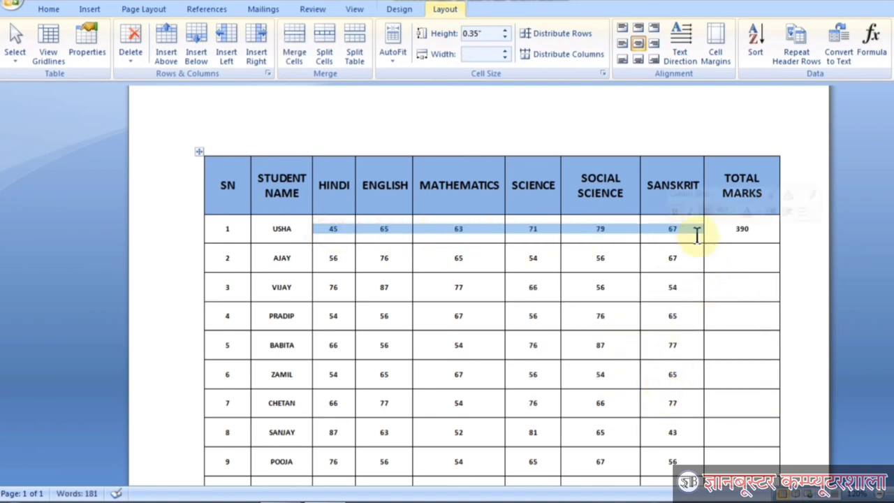
{"action": "double_click", "coordinate": [741, 229]}
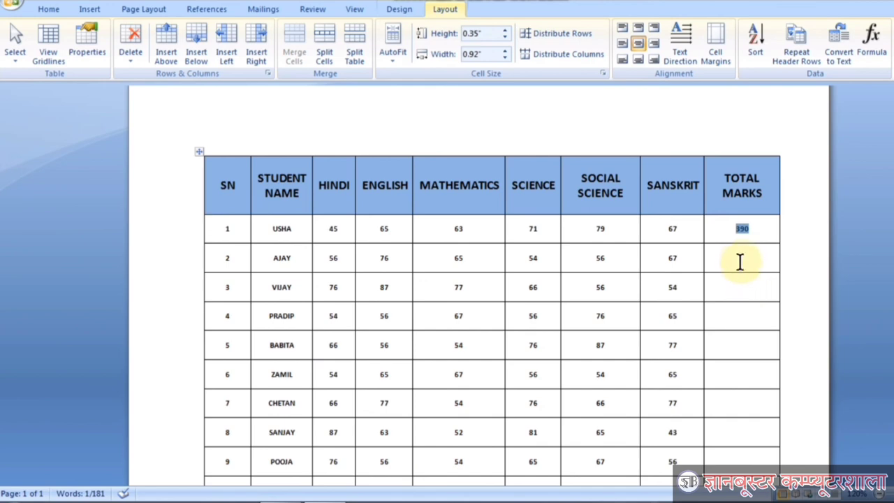
{"action": "left_click", "coordinate": [739, 257]}
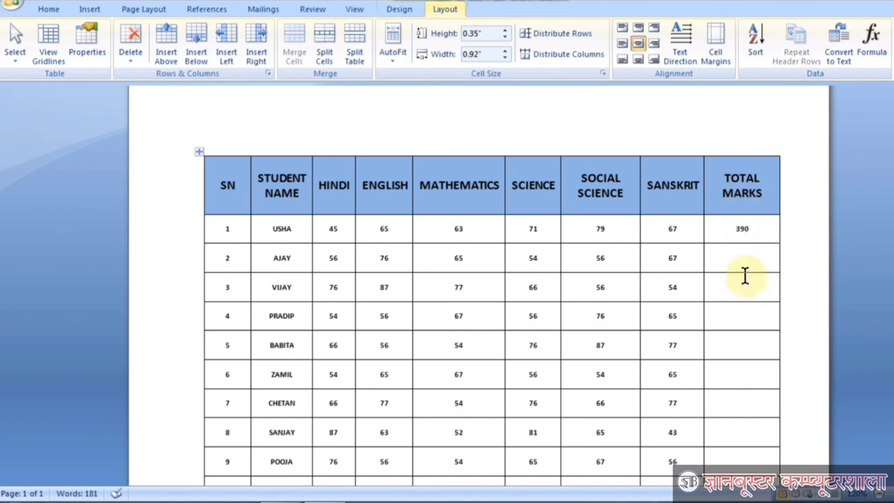
{"action": "left_click", "coordinate": [869, 42]}
Change AJAY's formula to =SUM(LEFT), giving a total of 374.
{"action": "left_click_drag", "start_coordinate": [609, 285], "coordinate": [629, 292]}
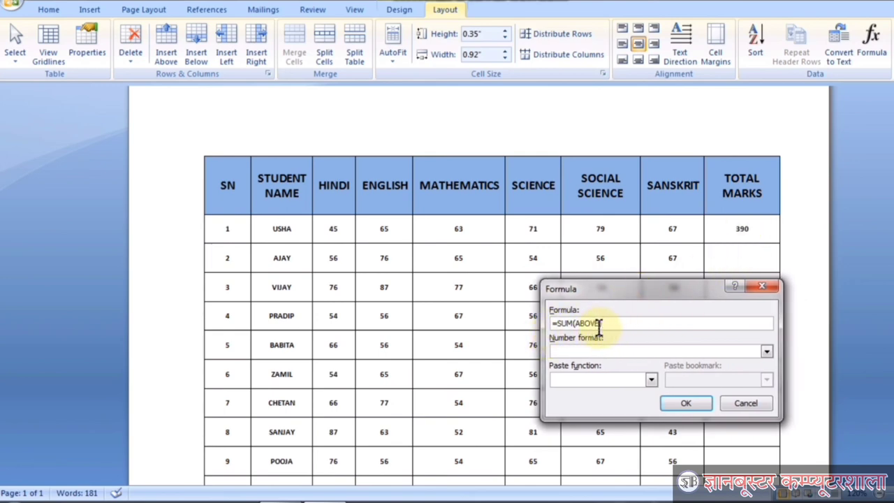
{"action": "left_click_drag", "start_coordinate": [599, 323], "coordinate": [576, 324]}
{"action": "type", "text": "LE"}
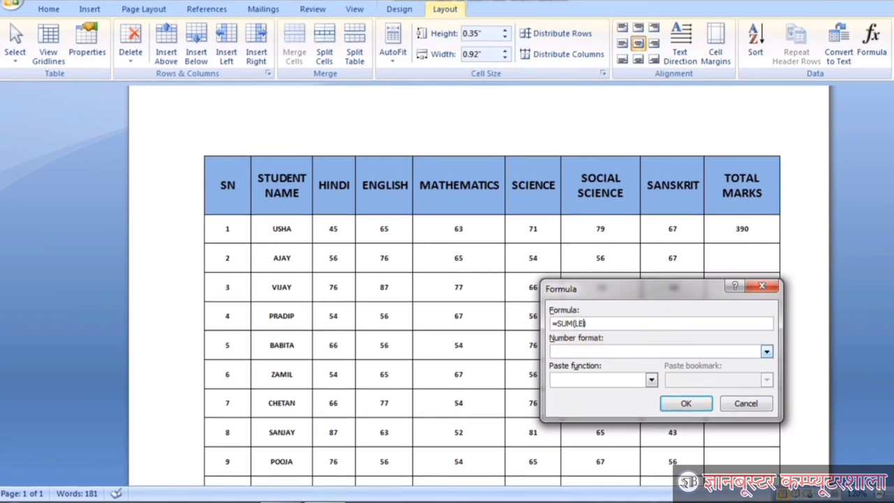
{"action": "type", "text": "FT)"}
{"action": "left_click", "coordinate": [674, 407]}
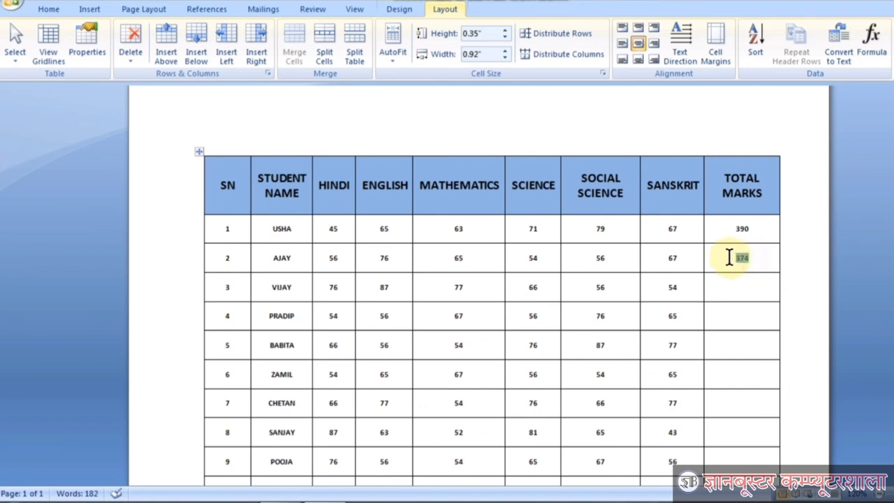
{"action": "left_click_drag", "start_coordinate": [699, 258], "coordinate": [334, 258]}
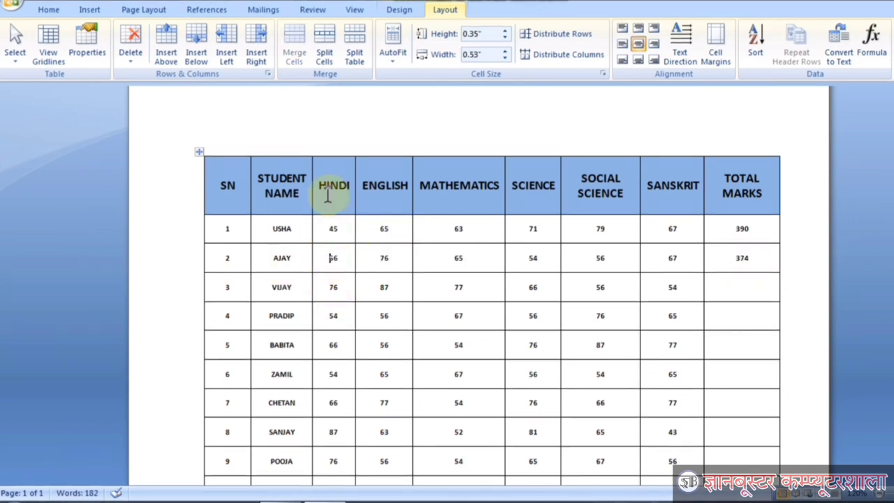
{"action": "left_click", "coordinate": [749, 269]}
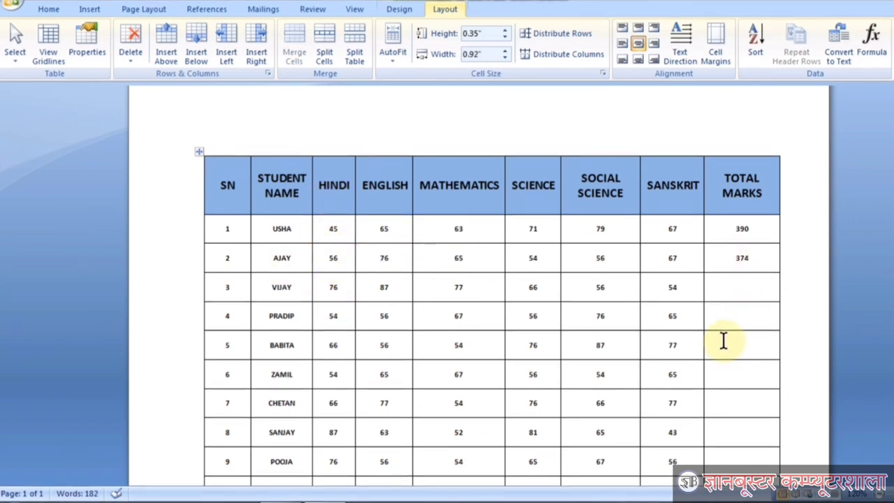
Give VIJAY's TOTAL MARKS cell =SUM(LEFT), yielding 416, and check it against his marks.
{"action": "left_click", "coordinate": [740, 285]}
{"action": "left_click", "coordinate": [871, 56]}
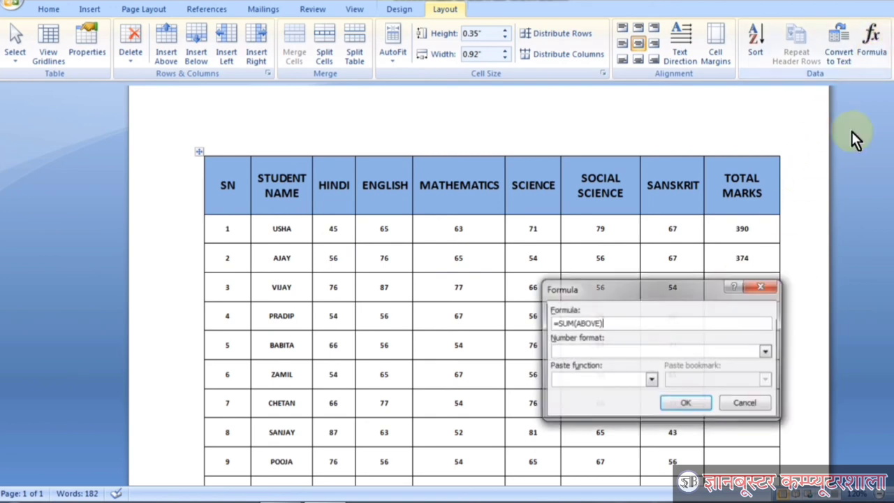
{"action": "double_click", "coordinate": [589, 324]}
{"action": "type", "text": "LEFT"}
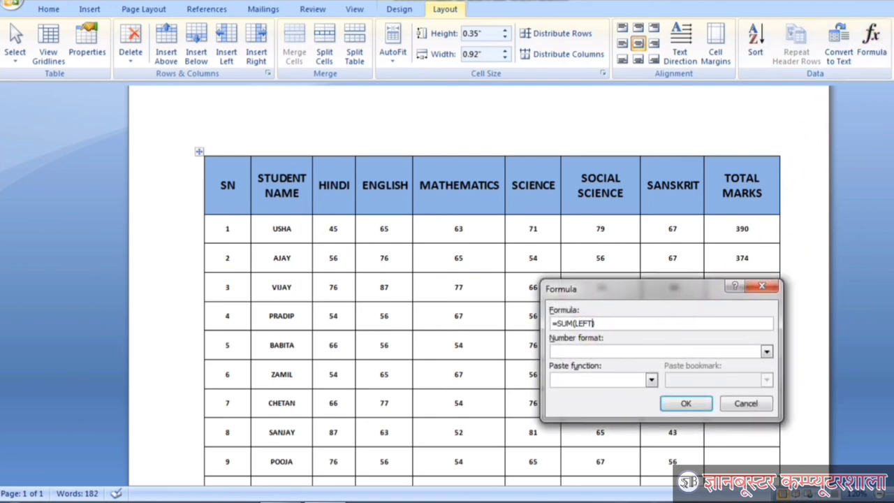
{"action": "left_click", "coordinate": [700, 405]}
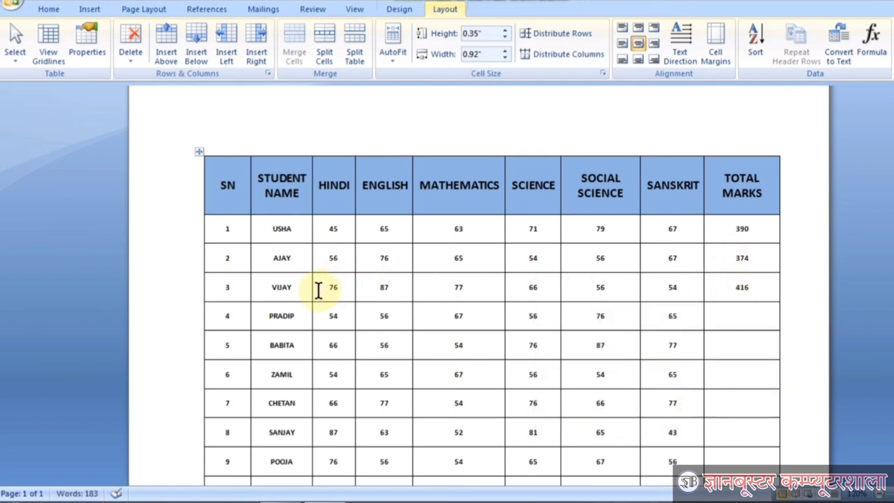
{"action": "left_click_drag", "start_coordinate": [315, 285], "coordinate": [652, 284]}
{"action": "double_click", "coordinate": [742, 286]}
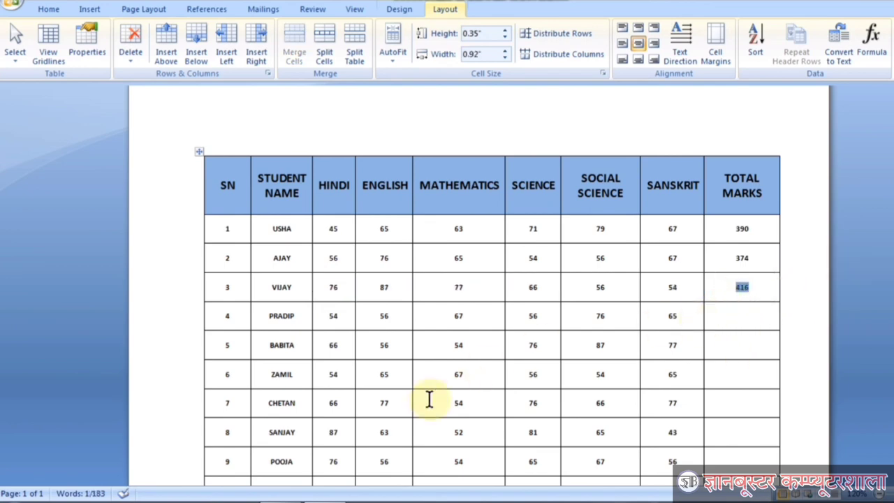
{"action": "key", "text": "super"}
{"action": "type", "text": "ca"}
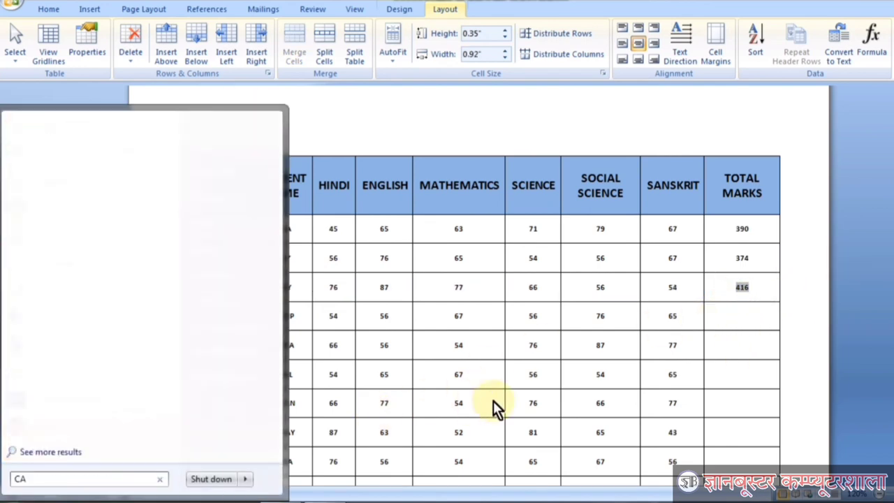
{"action": "type", "text": "lc"}
{"action": "key", "text": "Return"}
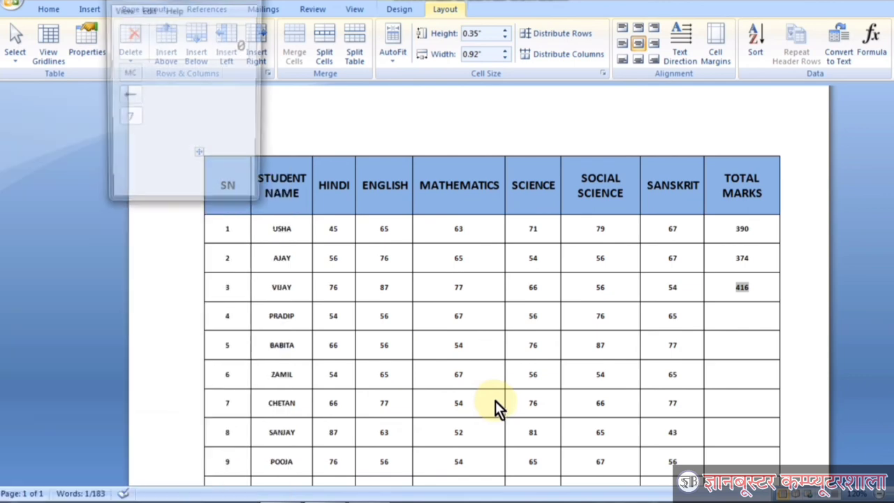
{"action": "mouse_move", "coordinate": [183, 3]}
{"action": "left_mouse_down"}
{"action": "mouse_move", "coordinate": [186, 85]}
{"action": "mouse_move", "coordinate": [219, 149]}
{"action": "mouse_move", "coordinate": [862, 241]}
{"action": "mouse_move", "coordinate": [778, 295]}
{"action": "mouse_move", "coordinate": [849, 253]}
{"action": "left_mouse_up"}
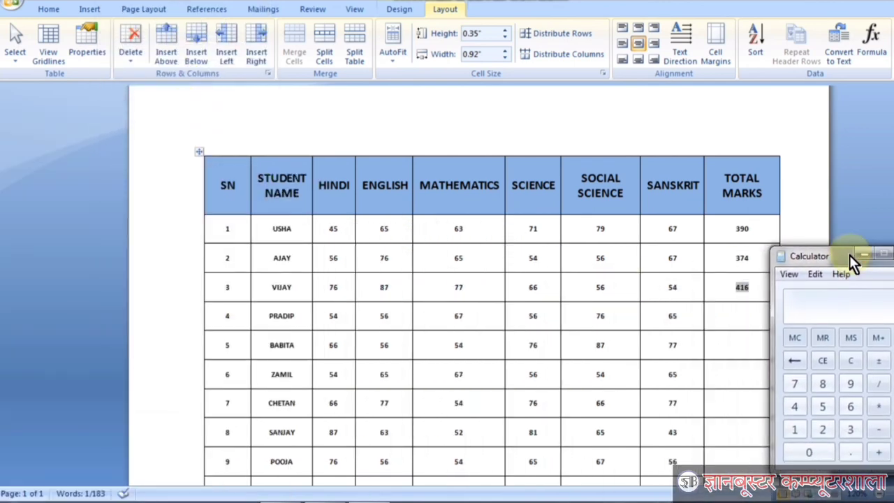
{"action": "left_click", "coordinate": [849, 406]}
{"action": "left_click", "coordinate": [880, 452]}
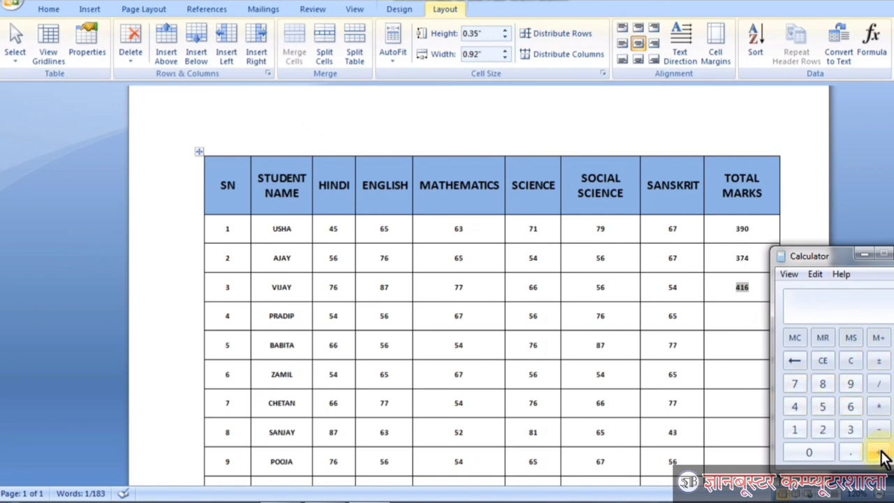
{"action": "left_click", "coordinate": [824, 384]}
{"action": "left_click", "coordinate": [850, 407]}
{"action": "left_click", "coordinate": [878, 453]}
{"action": "left_click", "coordinate": [796, 383]}
{"action": "left_click", "coordinate": [878, 453]}
{"action": "left_click", "coordinate": [878, 452]}
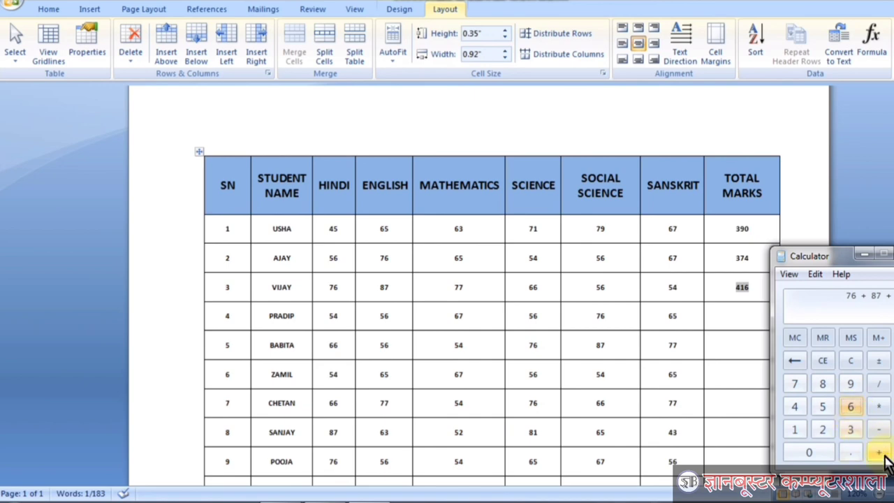
{"action": "left_click", "coordinate": [850, 406]}
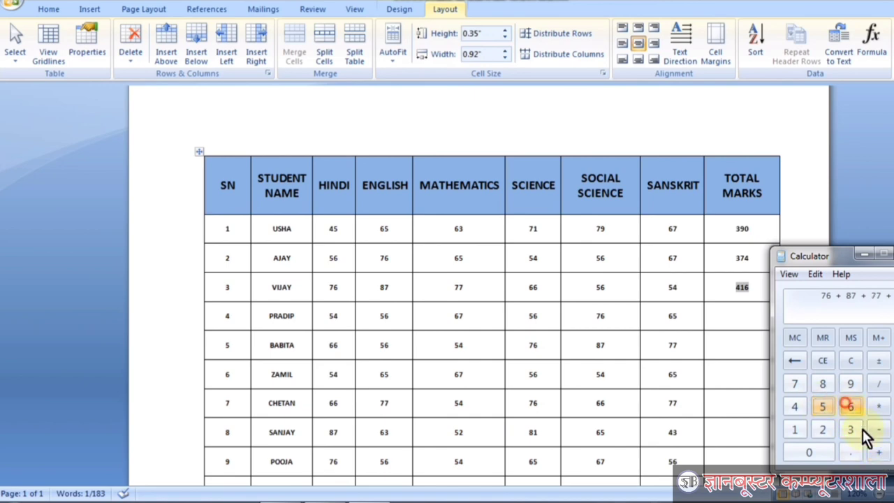
{"action": "left_click", "coordinate": [878, 453]}
{"action": "left_click", "coordinate": [823, 406]}
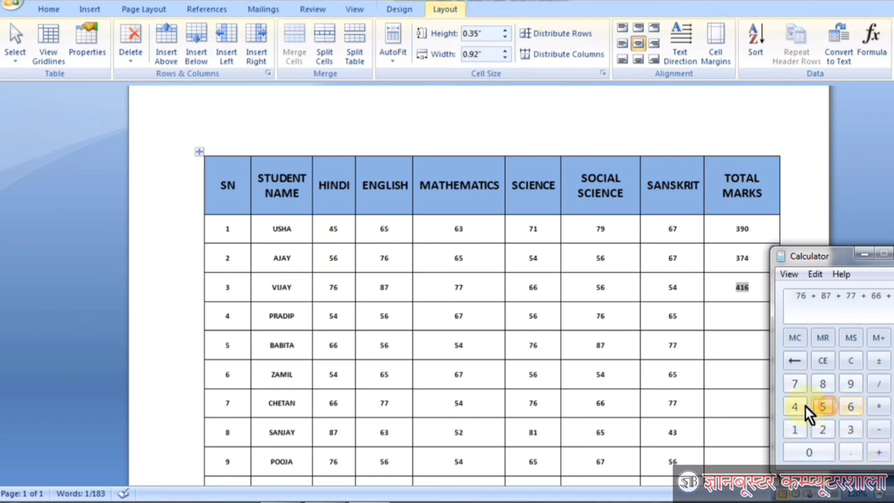
{"action": "left_click", "coordinate": [850, 407]}
{"action": "left_click", "coordinate": [878, 453]}
{"action": "left_click", "coordinate": [823, 406]}
{"action": "left_click", "coordinate": [795, 407]}
{"action": "key", "text": "Return"}
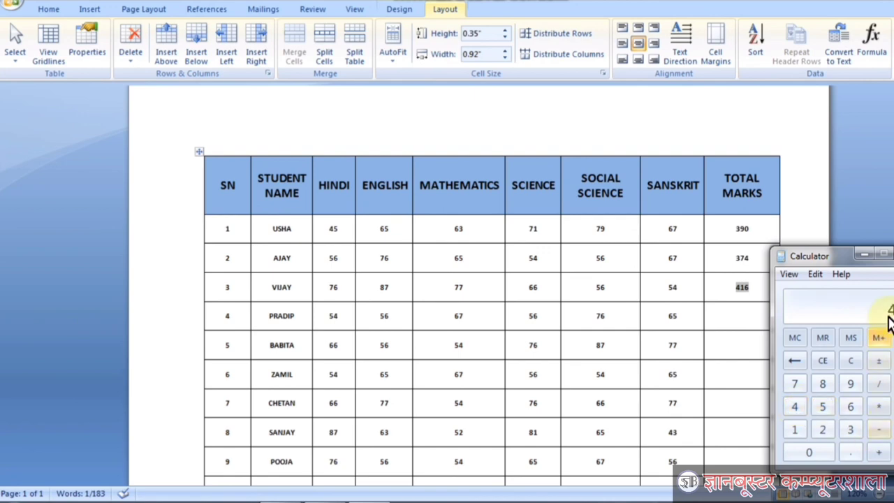
{"action": "left_click_drag", "start_coordinate": [830, 253], "coordinate": [610, 280]}
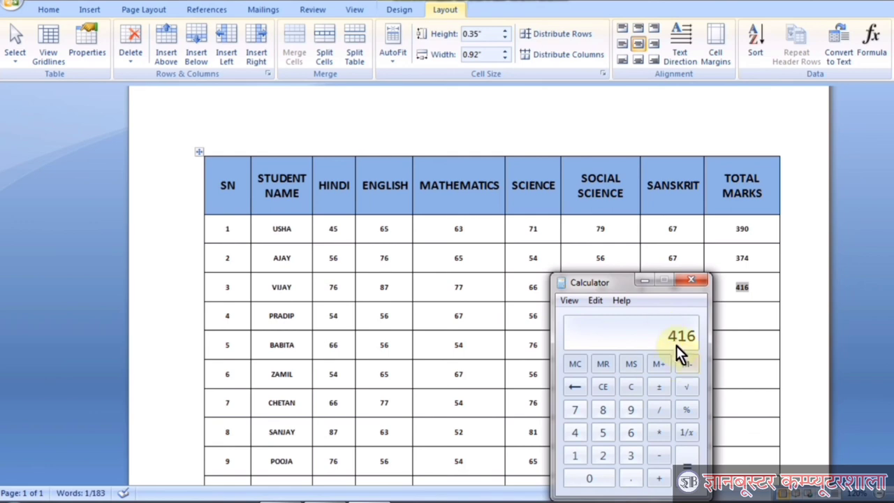
{"action": "left_click", "coordinate": [689, 282]}
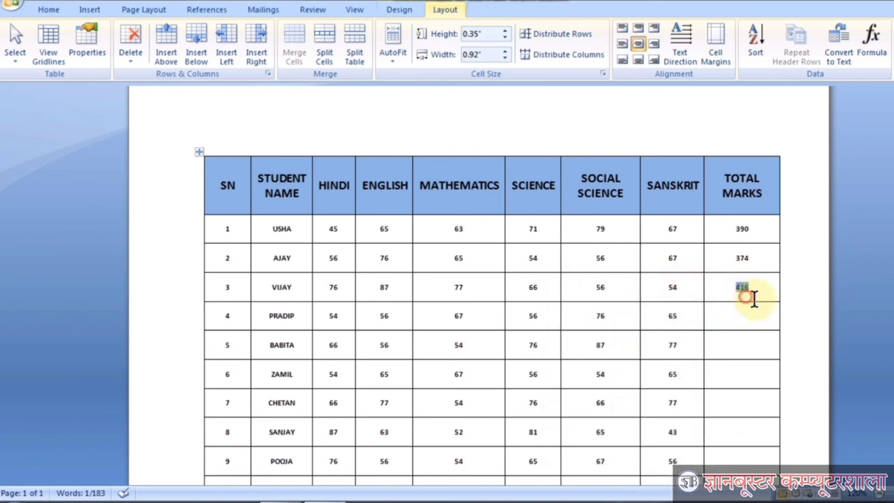
{"action": "key", "text": "Right"}
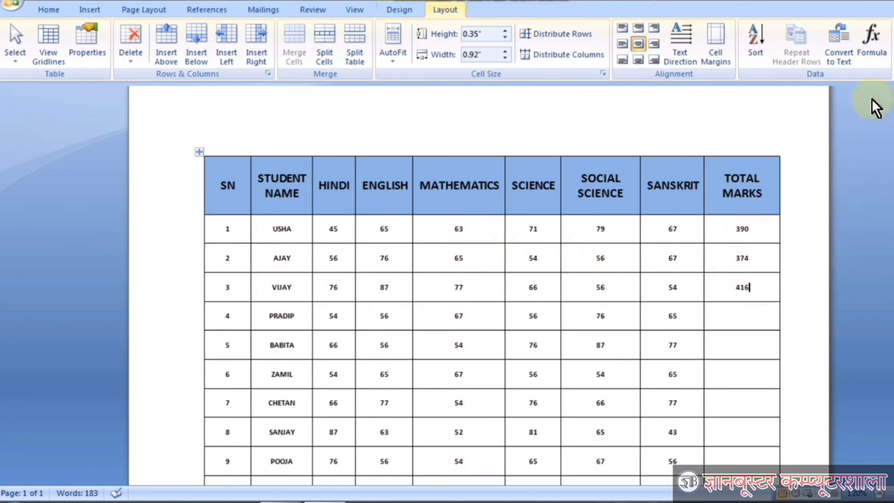
{"action": "scroll", "coordinate": [884, 150], "scroll_direction": "down", "scroll_amount": 10}
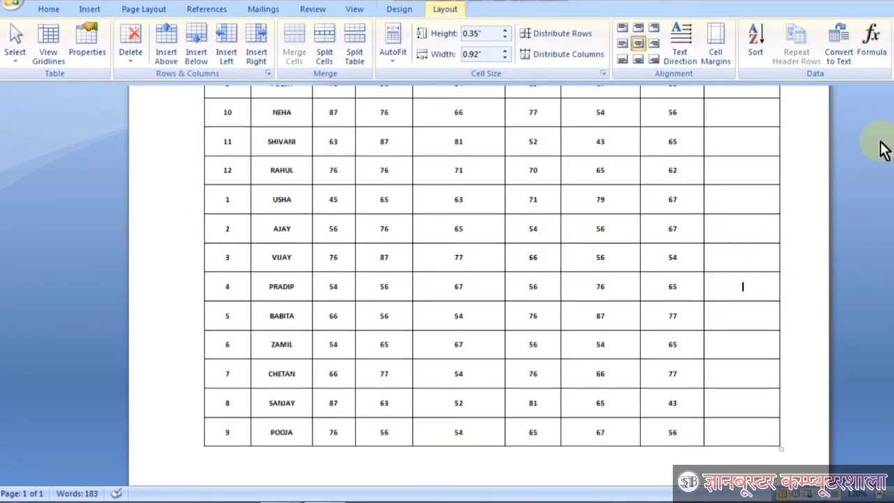